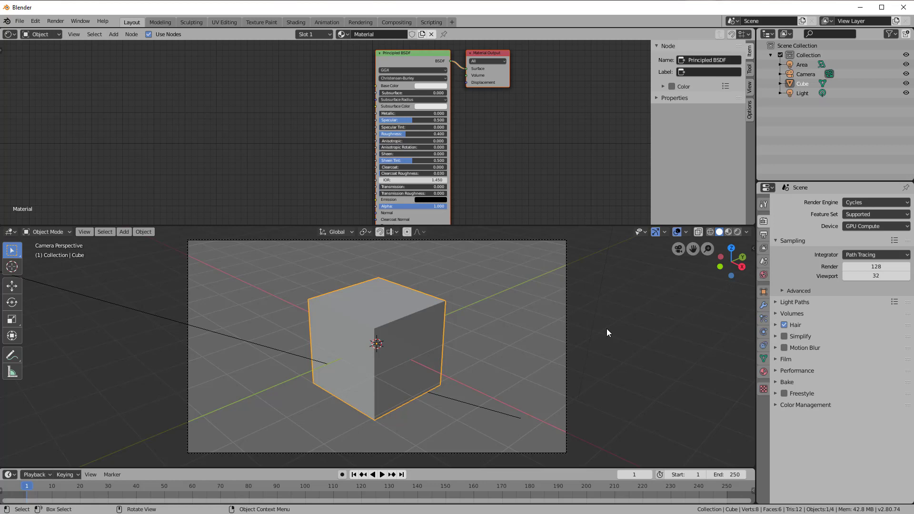
Step: Delete the default cube and add a UV sphere at the scene's centre
key("x")
left_click(413, 383)
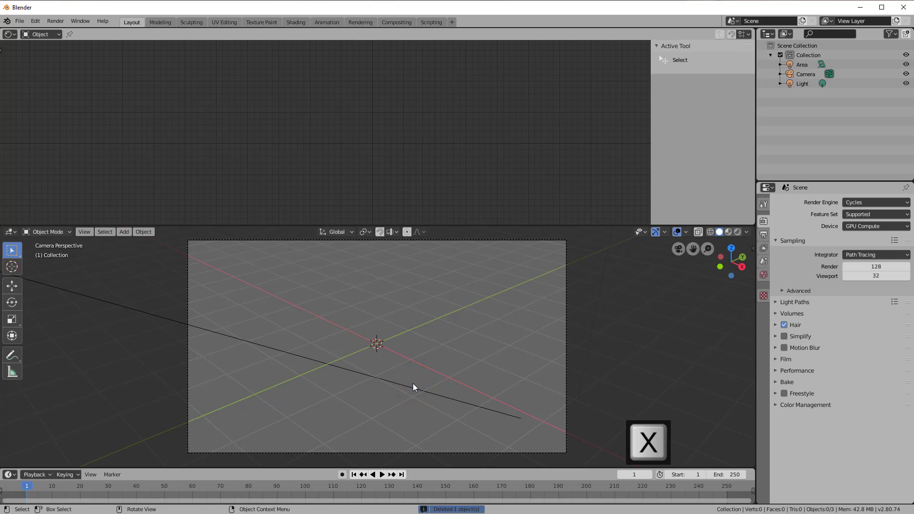
key("shift+a")
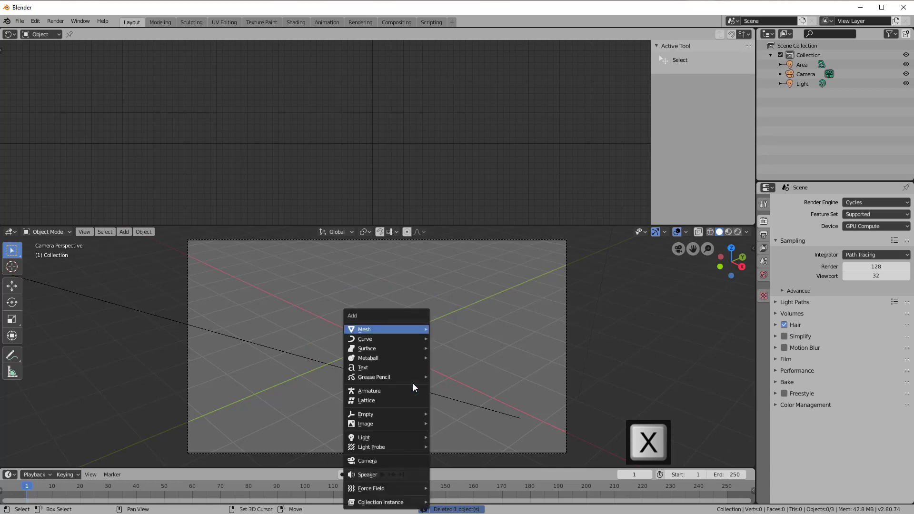
mouse_move(393, 333)
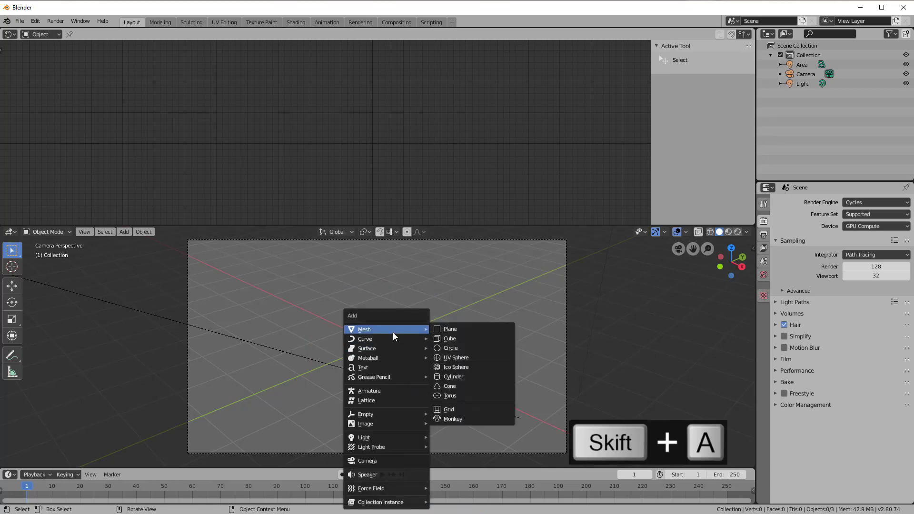
left_click(458, 361)
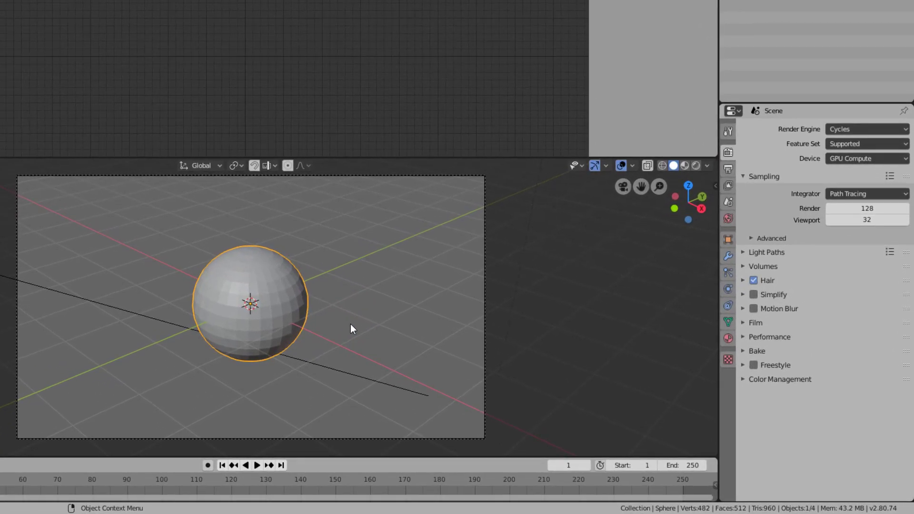
Step: Add a Subdivision Surface modifier with 2 viewport subdivisions to the sphere and shade it smooth
left_click(727, 257)
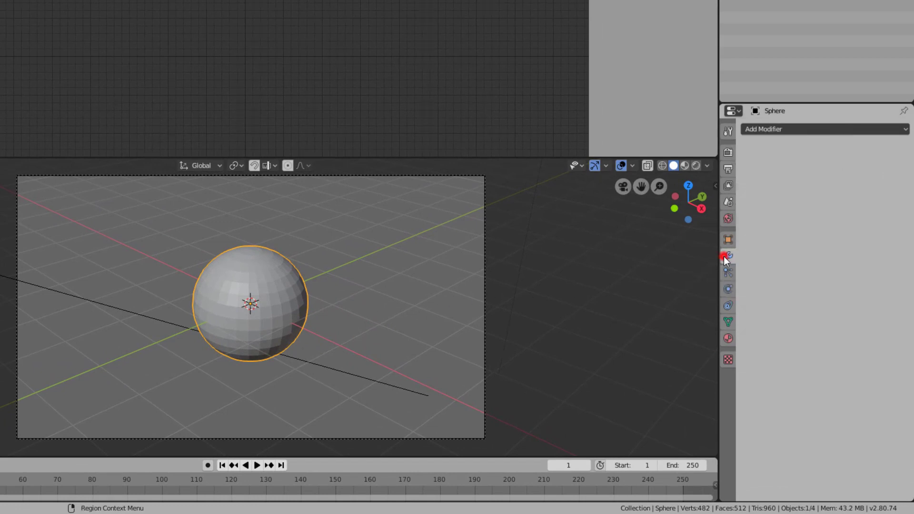
left_click(768, 128)
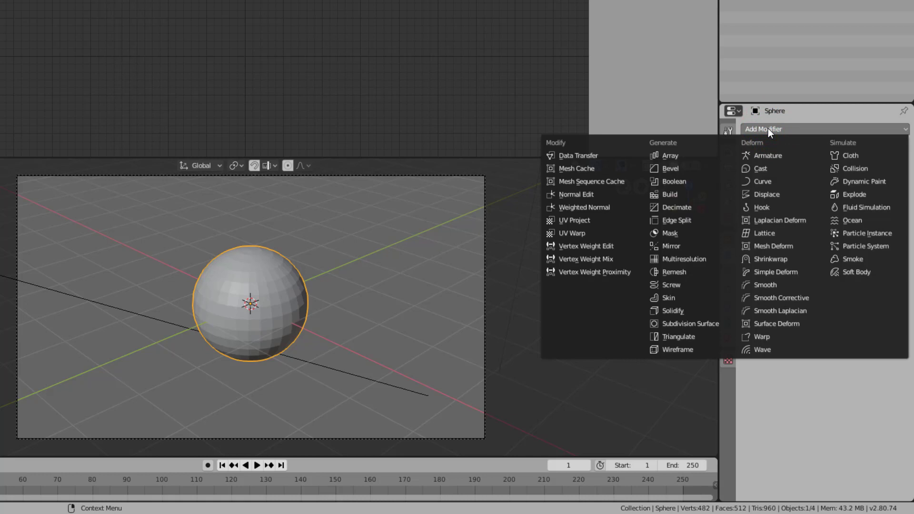
left_click(708, 325)
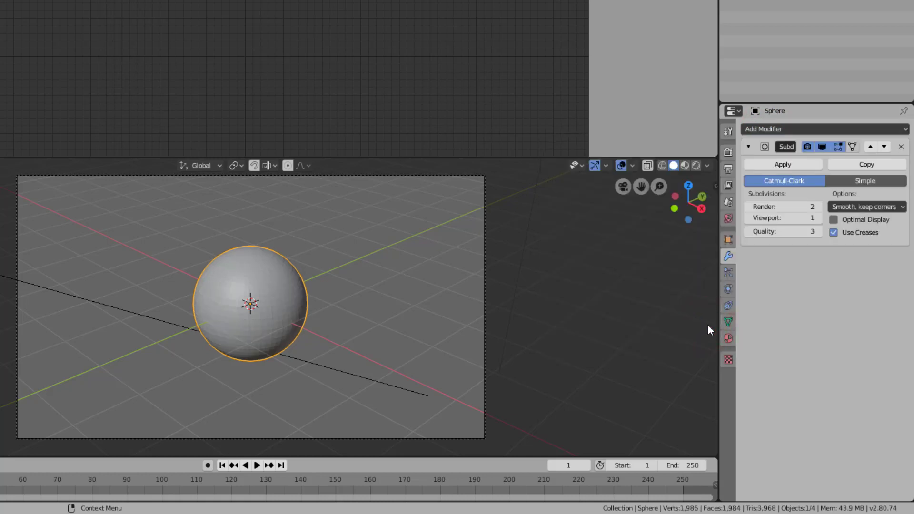
left_click(820, 218)
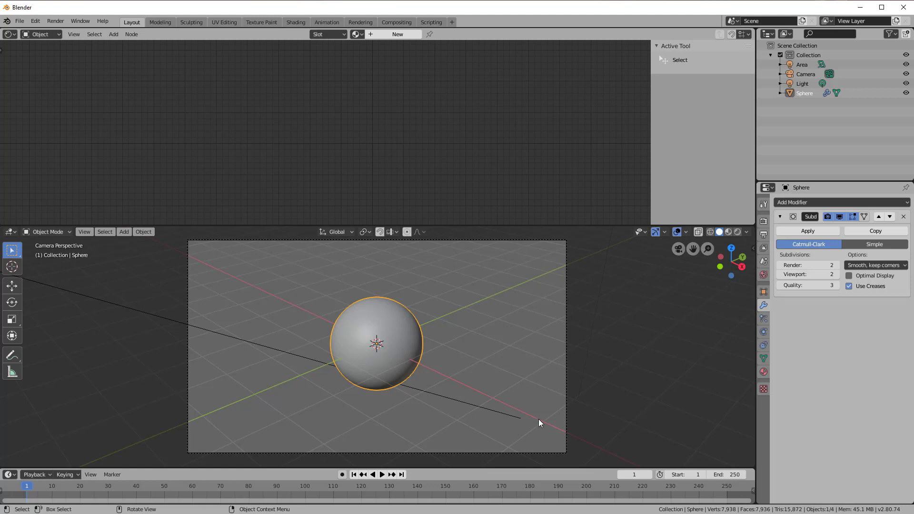
left_click(144, 232)
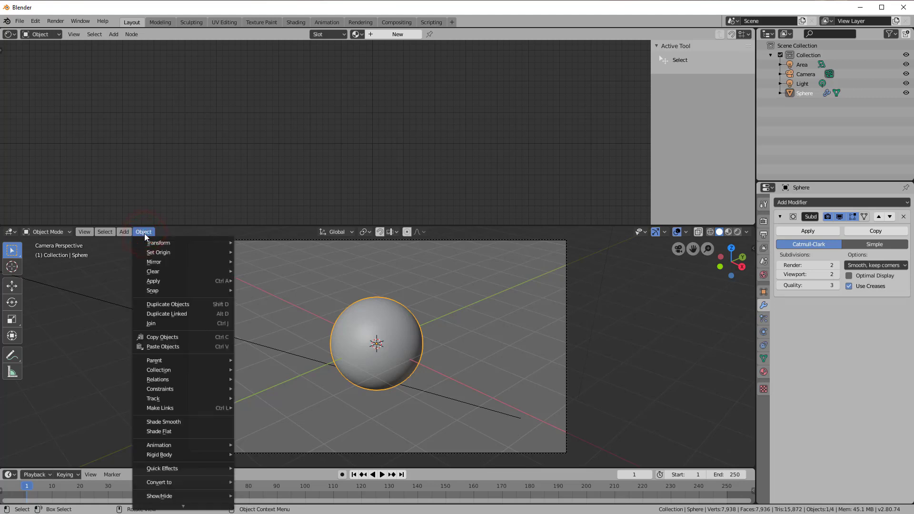
left_click(168, 423)
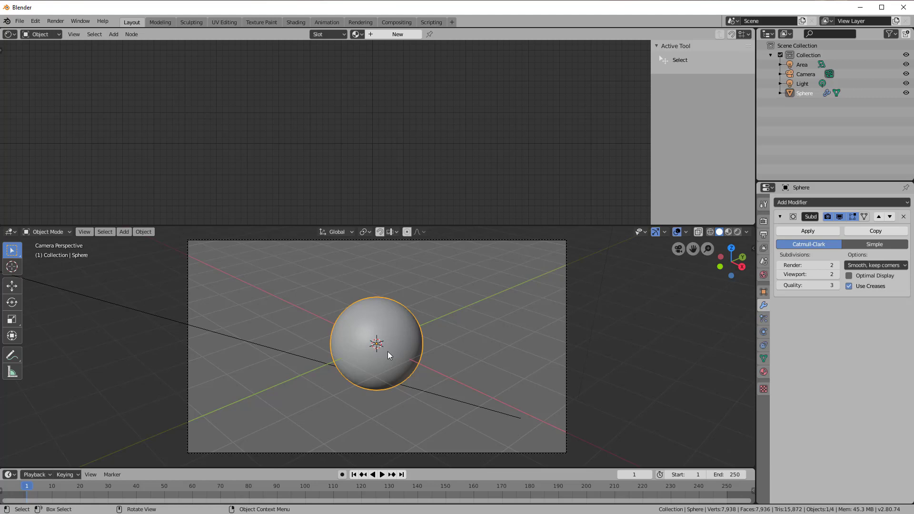
Step: Duplicate the sphere in place, keeping the copy at the same position as the original
key("shift+d")
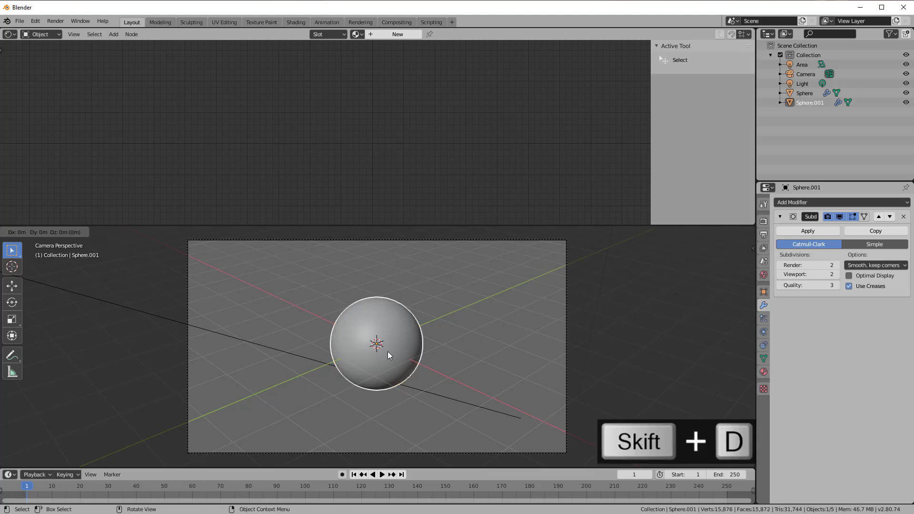
left_click(388, 352)
key("Return")
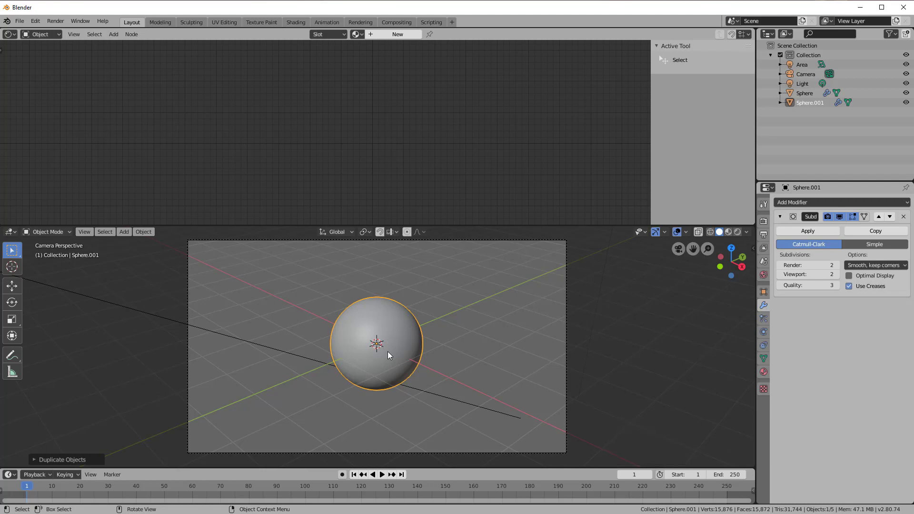
Step: In Edit Mode with X-ray on, scale the duplicate's whole mesh down to about a quarter of its size
key("Tab")
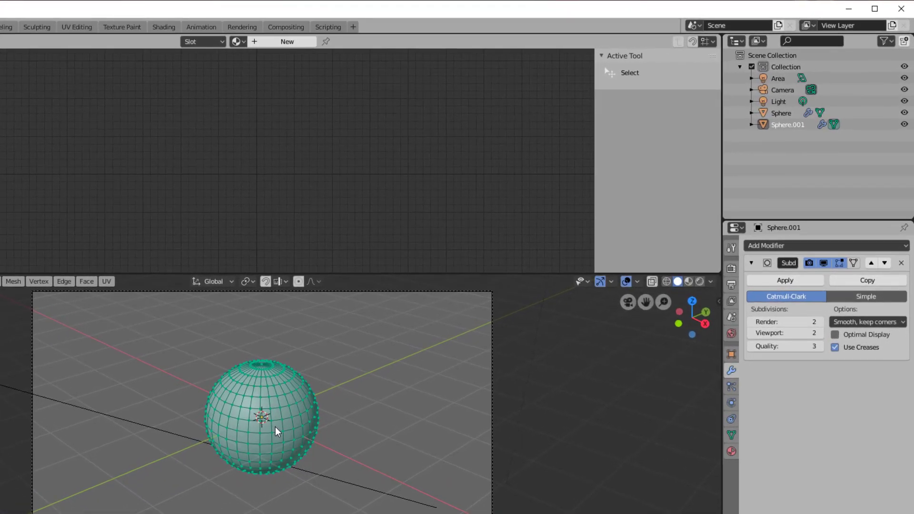
left_click(653, 282)
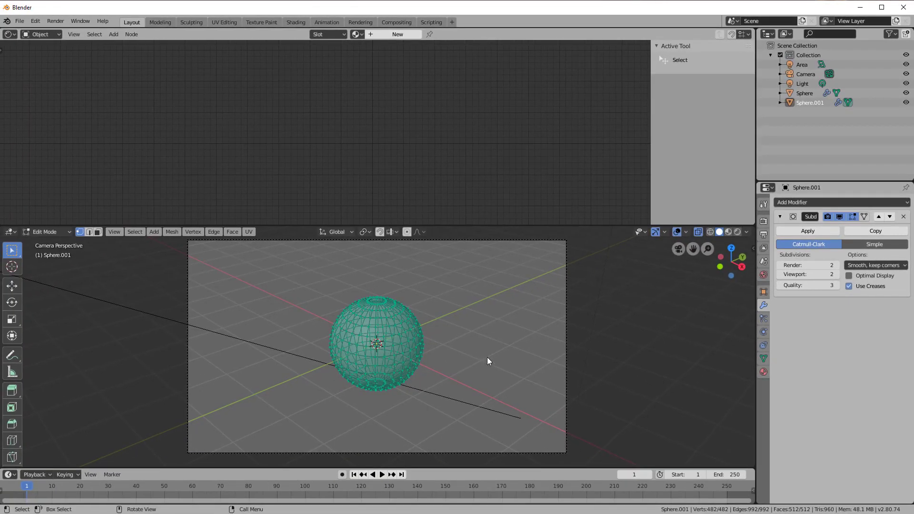
key("s")
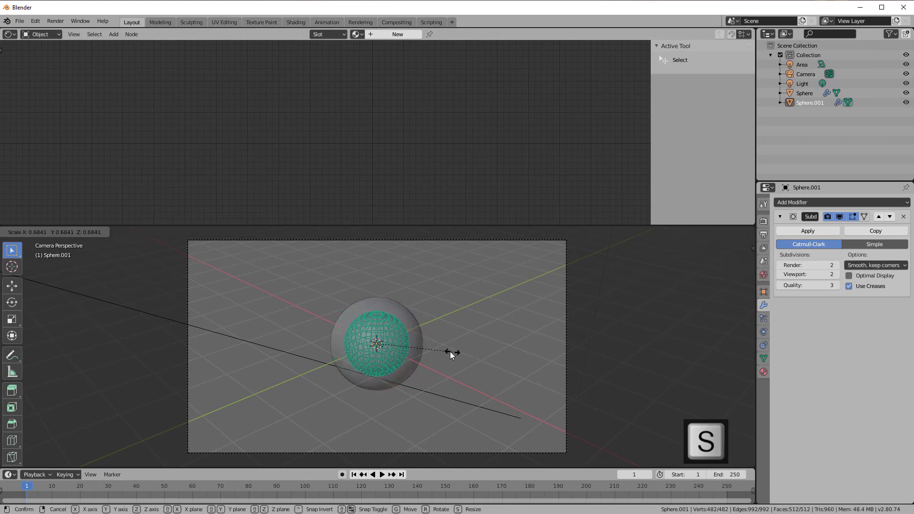
left_click(405, 353)
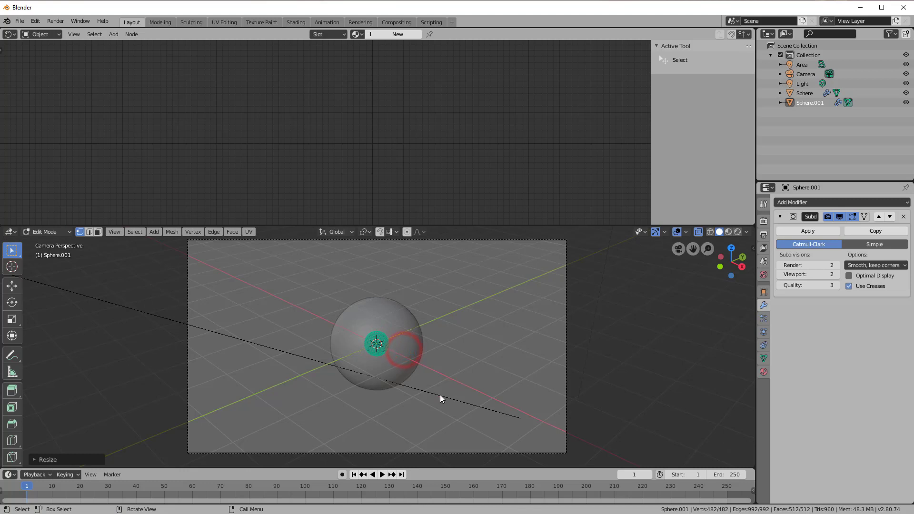
Step: Move the small sphere's mesh about 2.25 m along the global Y axis and return to Object Mode
key("g")
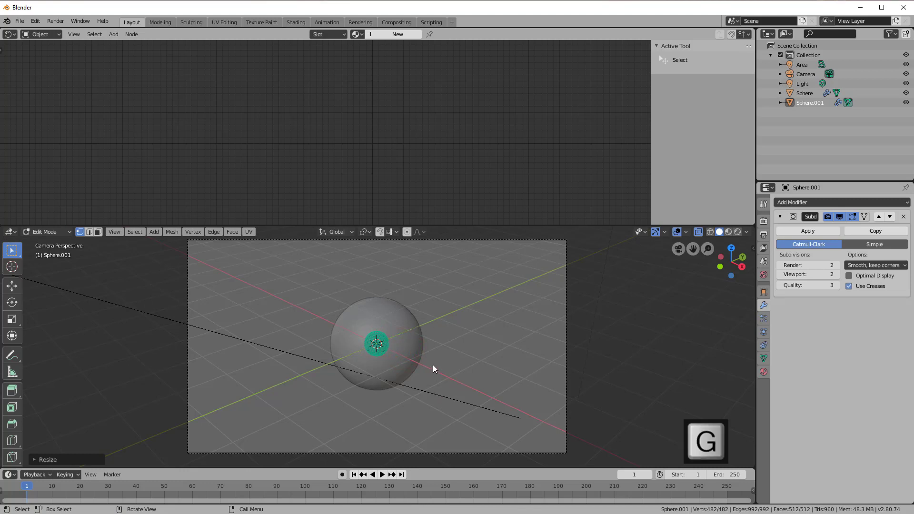
key("y")
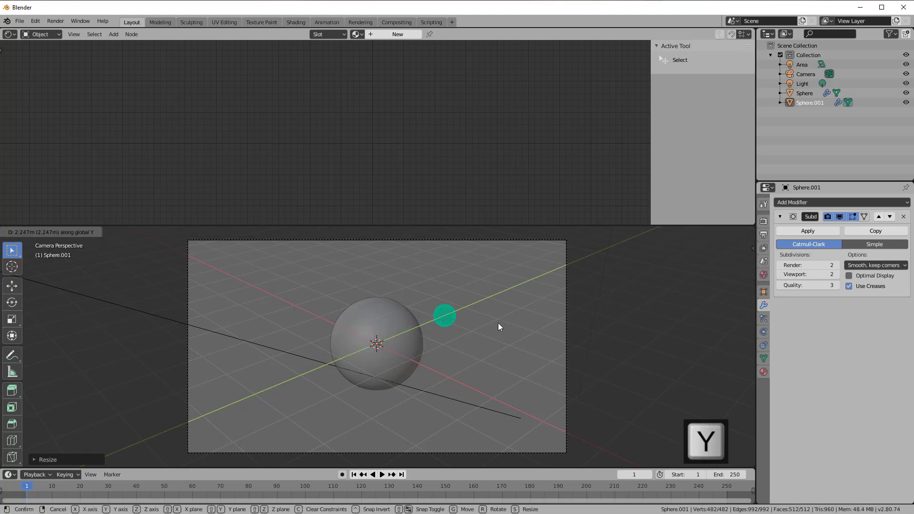
left_click(498, 323)
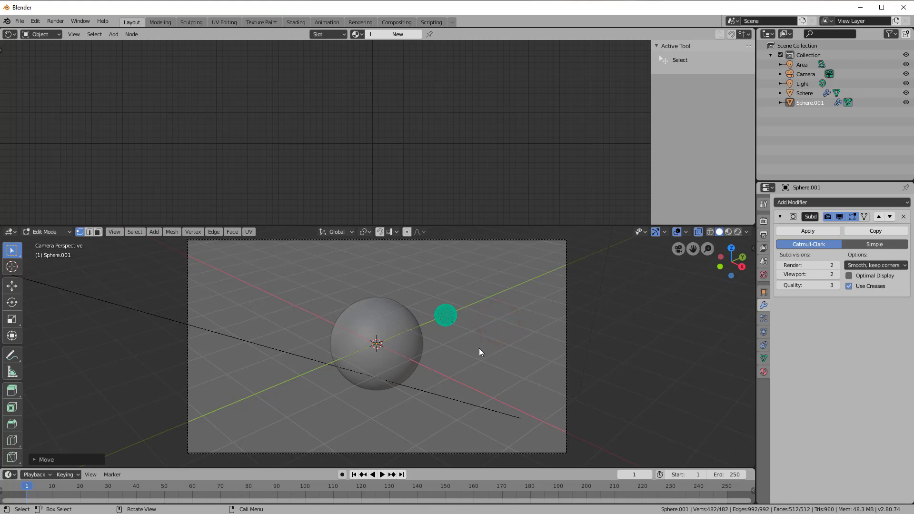
key("Tab")
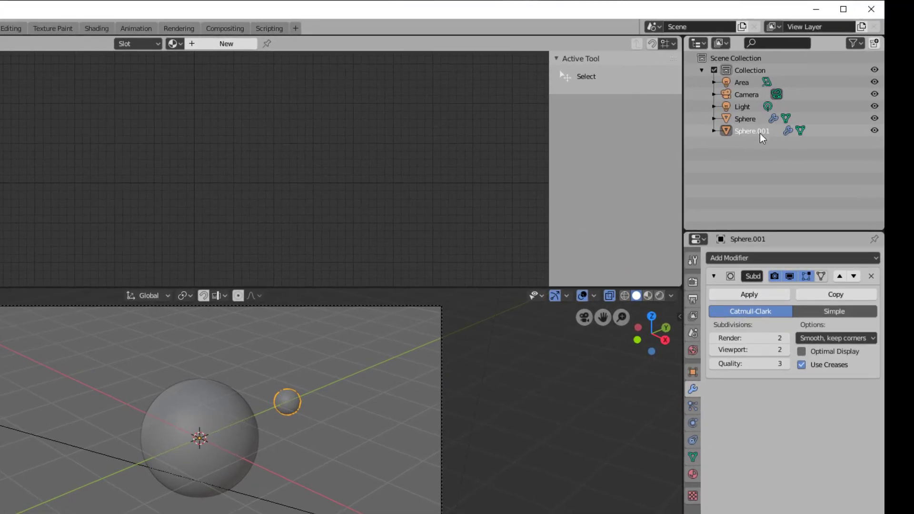
Step: Rename the small duplicate sphere as ArrayOfSpheres
double_click(760, 133)
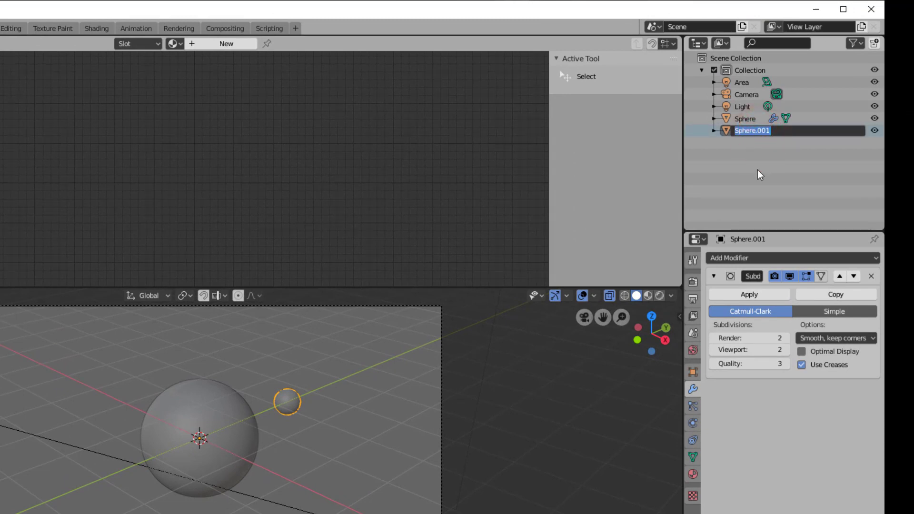
type("ArrayOfSpheres")
key("Return")
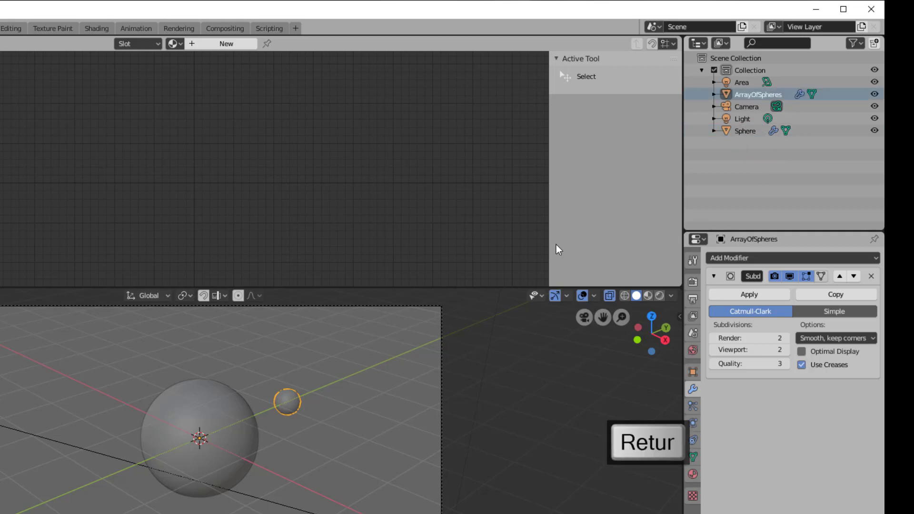
Step: Select the large sphere in the middle and rename it as CenterSphere
left_click(218, 399)
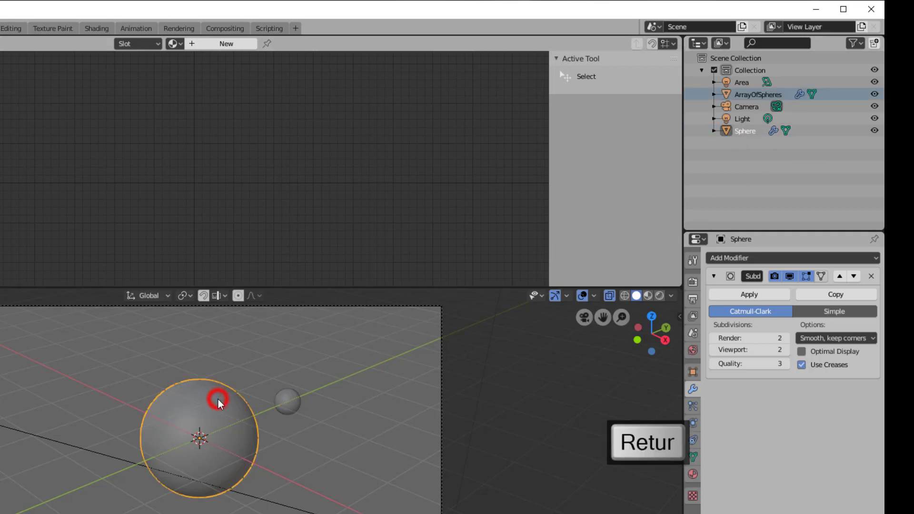
double_click(754, 130)
type("Center")
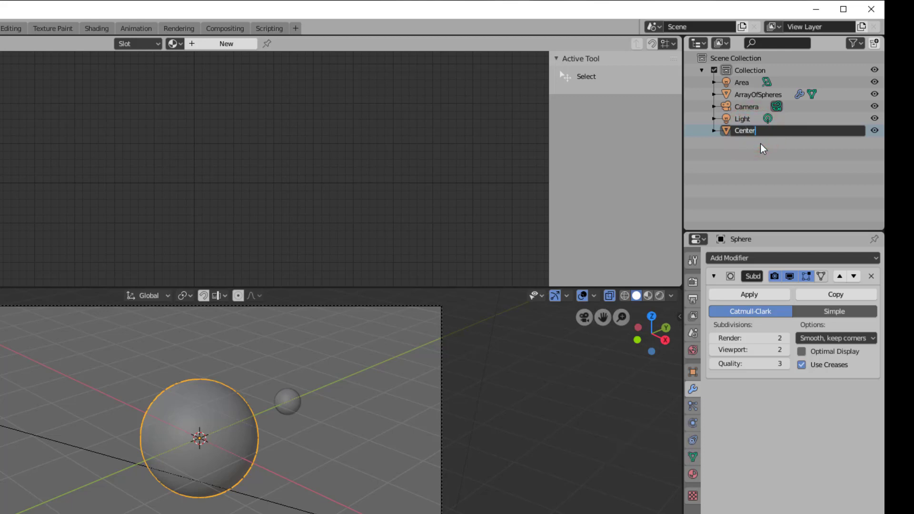
type("Sphere")
key("Return")
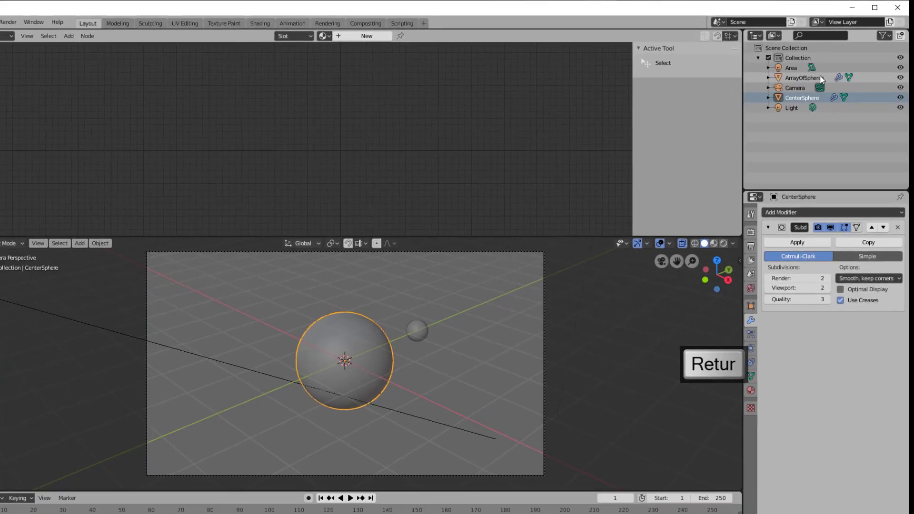
Step: Select the small ArrayOfSpheres object and add an Array modifier to it
left_click(427, 329)
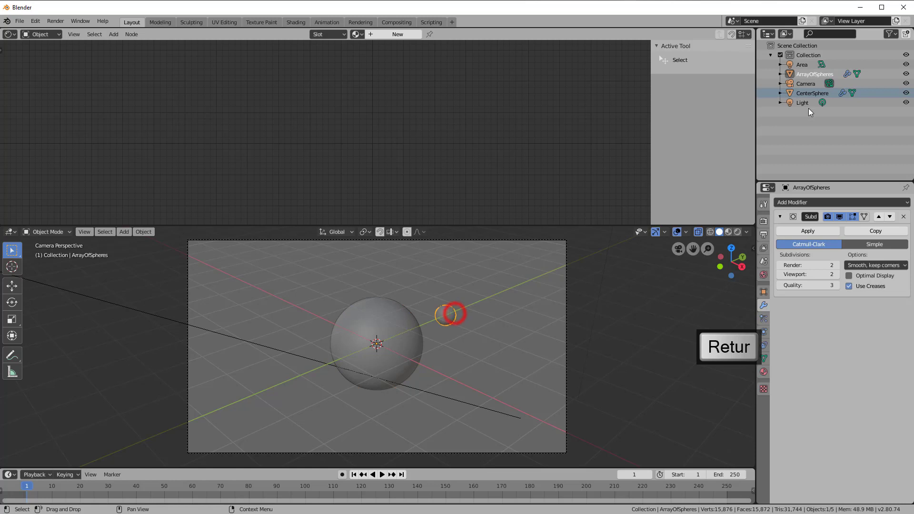
left_click(389, 331)
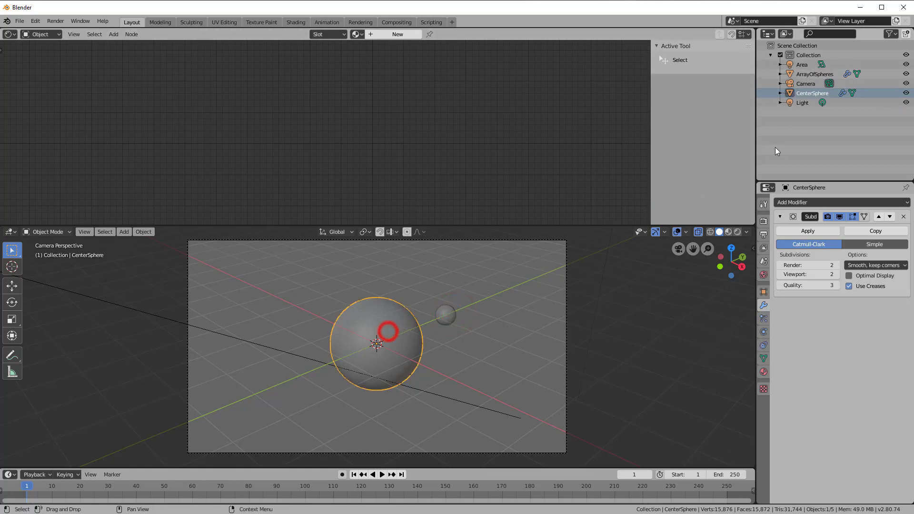
left_click(448, 316)
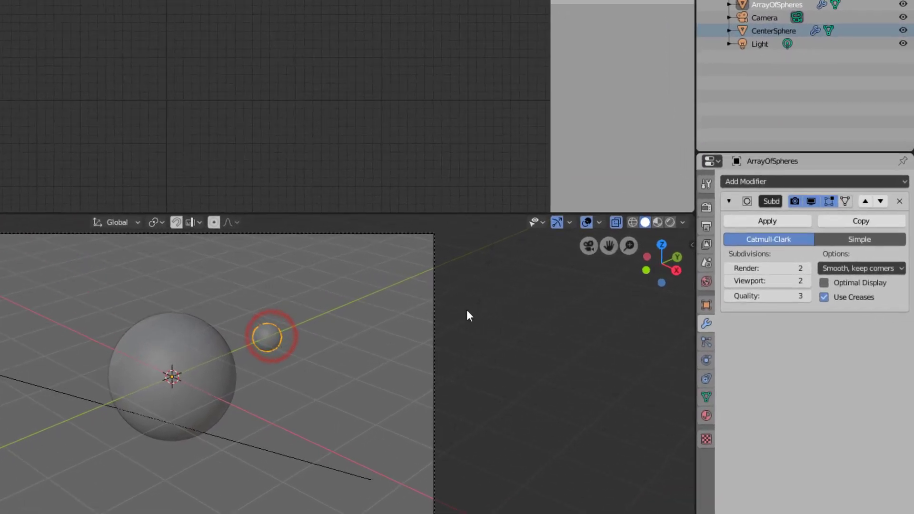
left_click(747, 177)
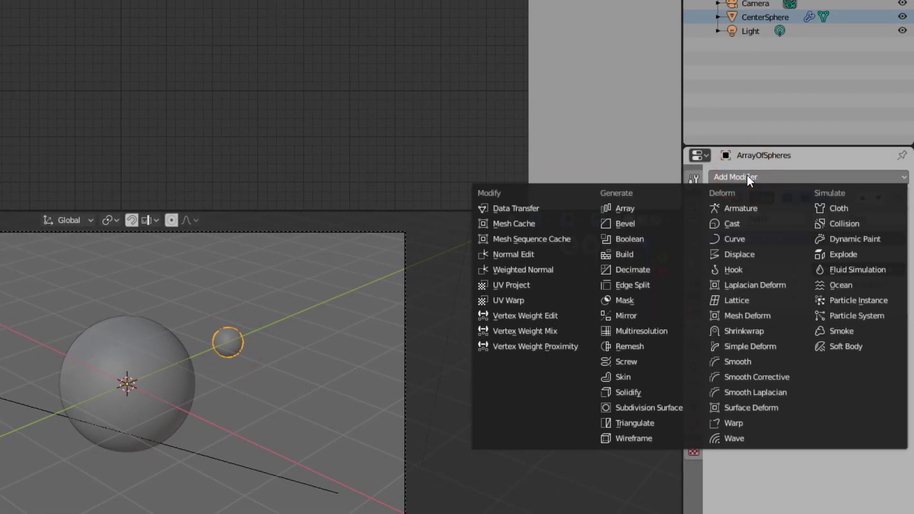
left_click(639, 209)
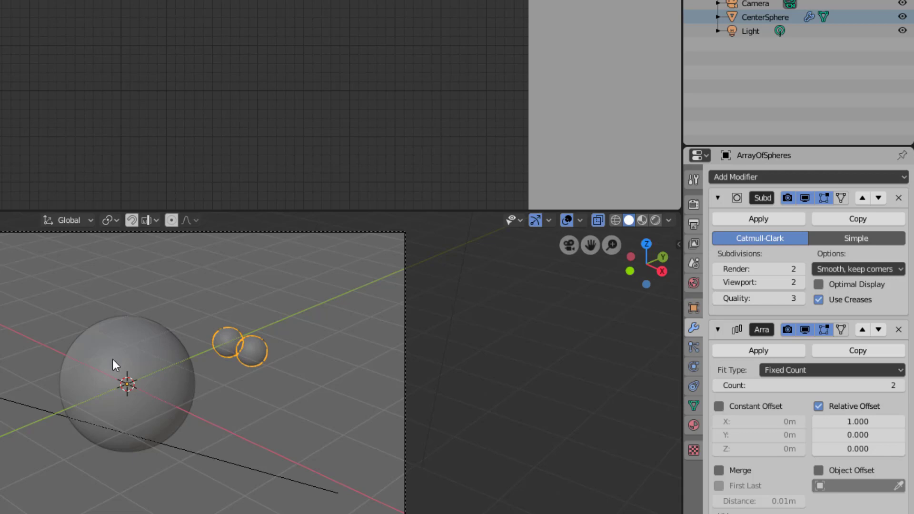
Step: Switch the Array modifier from Relative Offset to Object Offset, using CenterSphere as the offset object
left_click(819, 407)
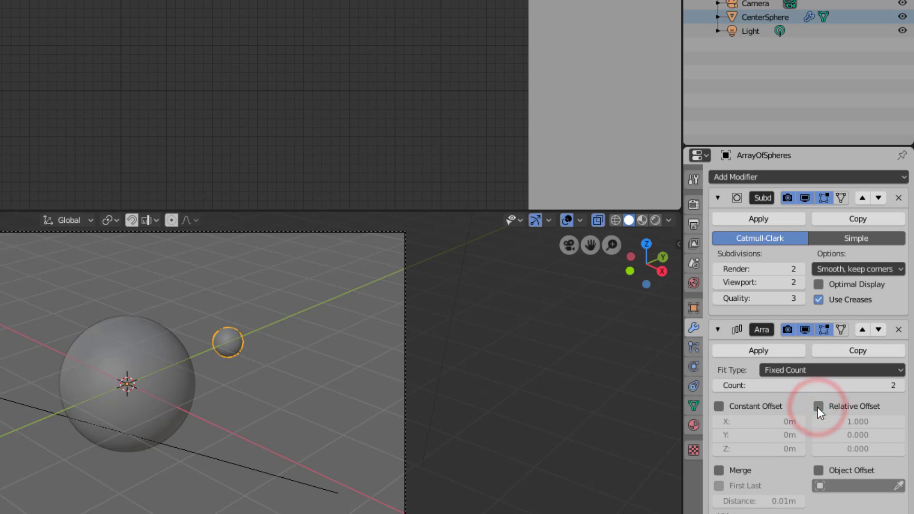
left_click(819, 471)
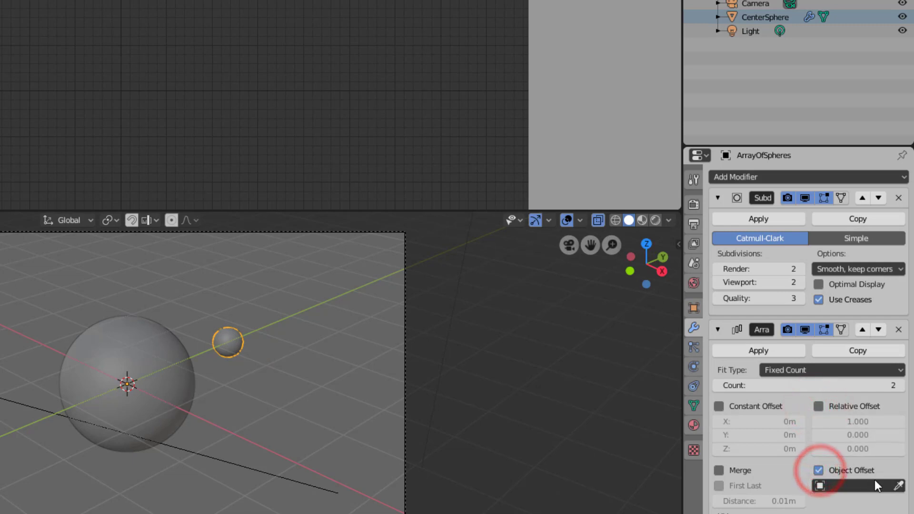
left_click(899, 486)
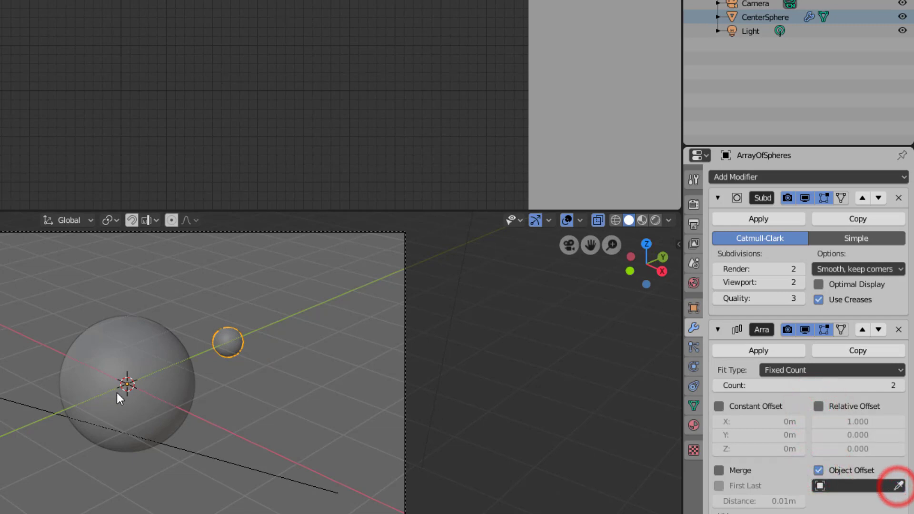
left_click(132, 356)
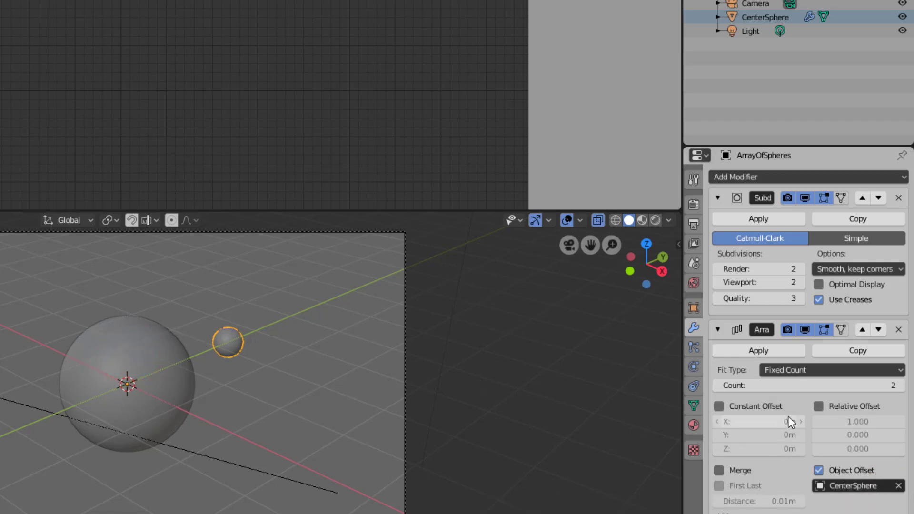
Step: Set the Array modifier's count to 16
left_click(821, 386)
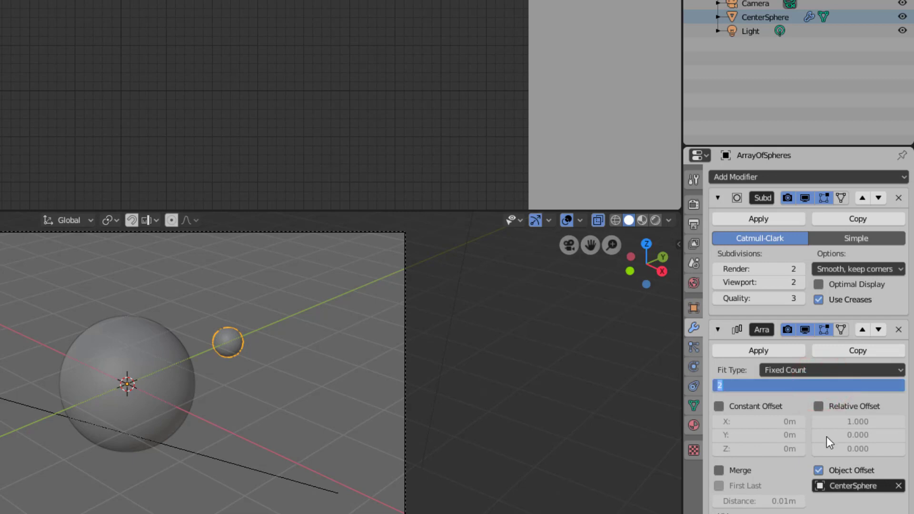
type("16")
key("Return")
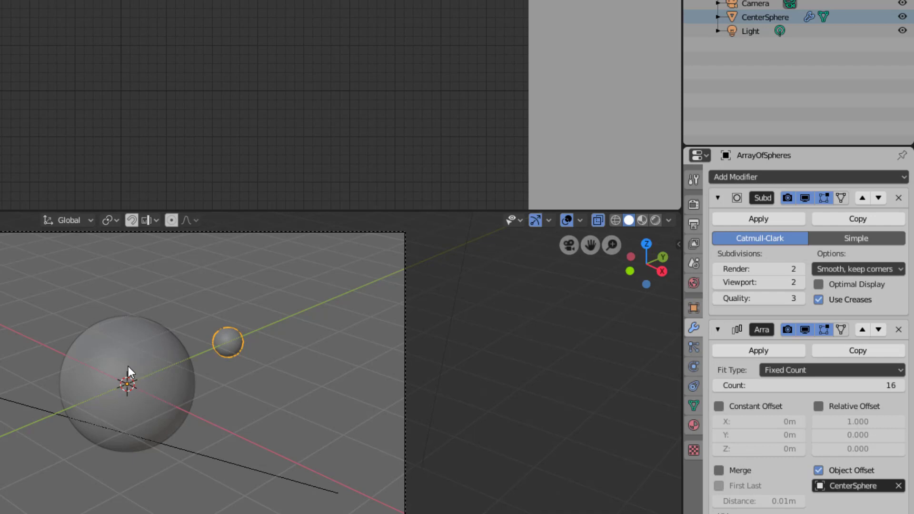
Step: Select CenterSphere and set its Z rotation to 22.5° to spread the small spheres into a ring
left_click(133, 347)
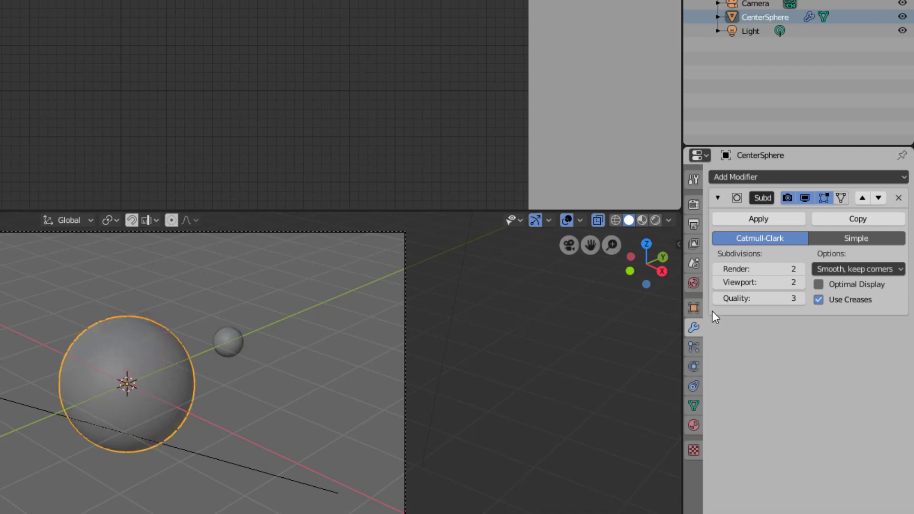
left_click(695, 307)
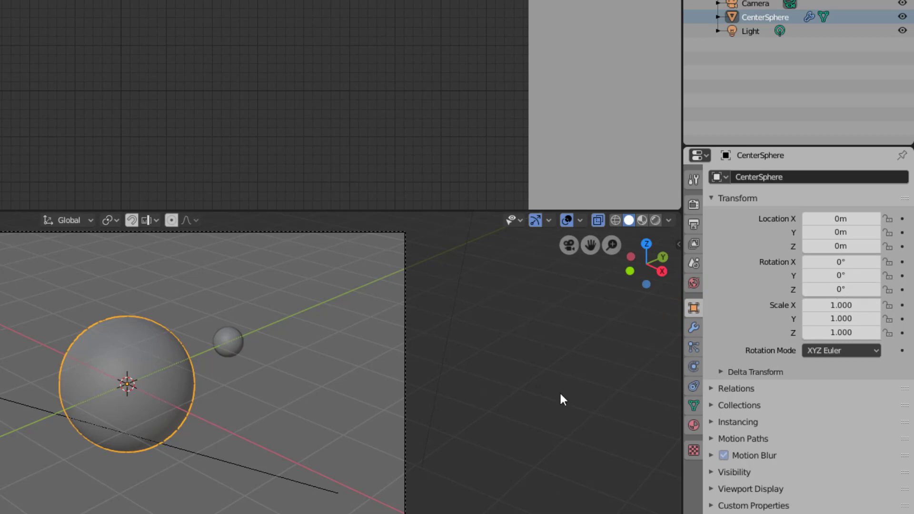
left_click_drag(839, 289, 913, 298)
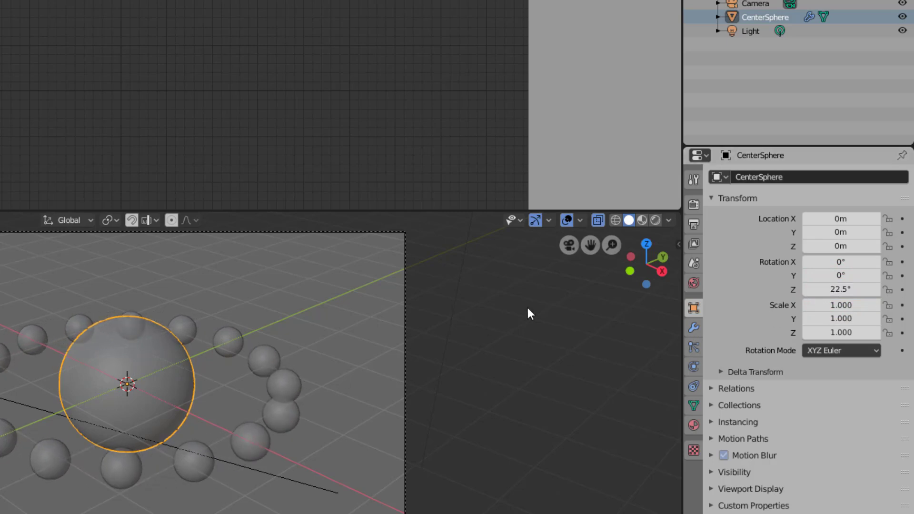
Step: Turn off X-ray display and tilt the ring by setting CenterSphere's rotation to X 5.1°, Y 2.7°, Z 22.2°
left_click(599, 220)
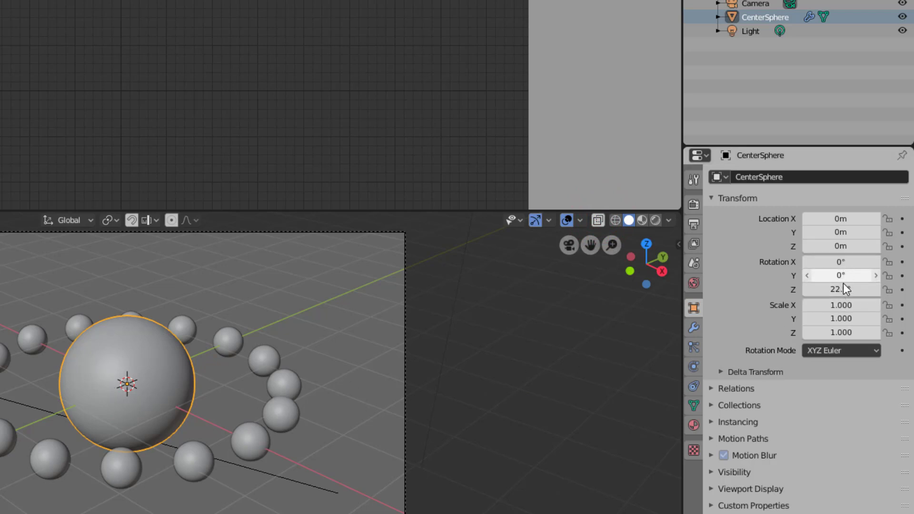
mouse_move(837, 277)
left_mouse_down()
mouse_move(875, 274)
mouse_move(833, 287)
mouse_move(842, 289)
left_mouse_up()
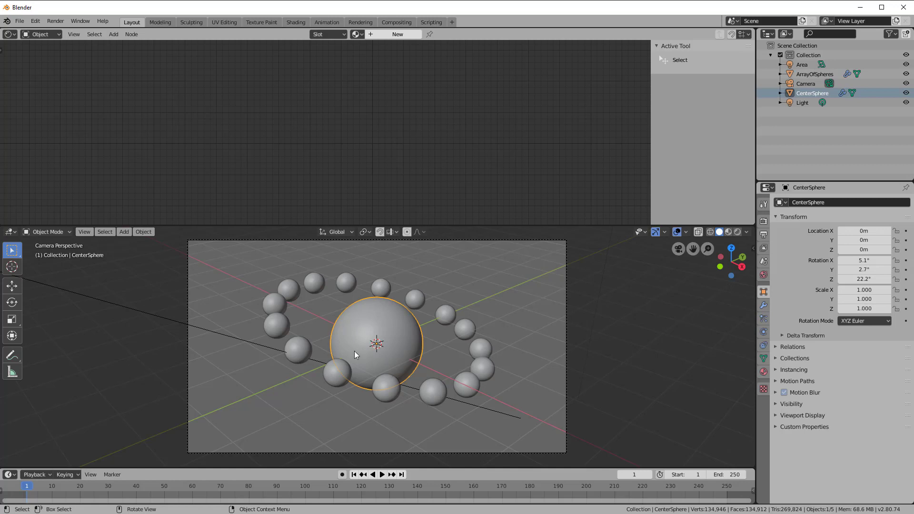
Step: Add a plane mesh at the scene centre and scale it up by a factor of 20
key("shift+a")
mouse_move(354, 351)
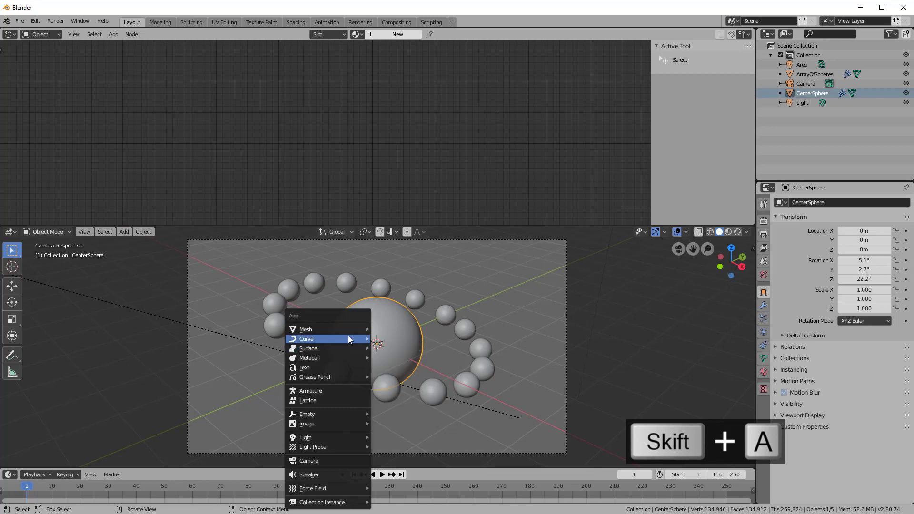
mouse_move(348, 328)
left_click(396, 331)
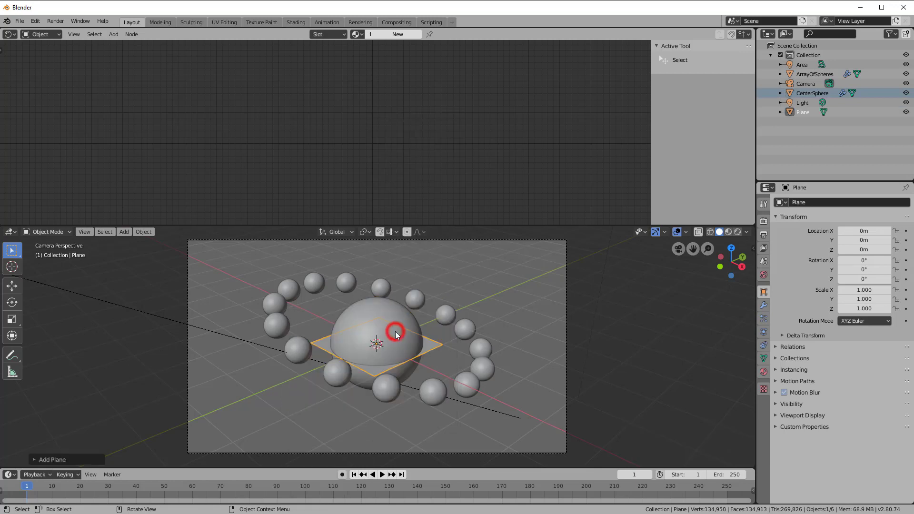
key("s")
key("2")
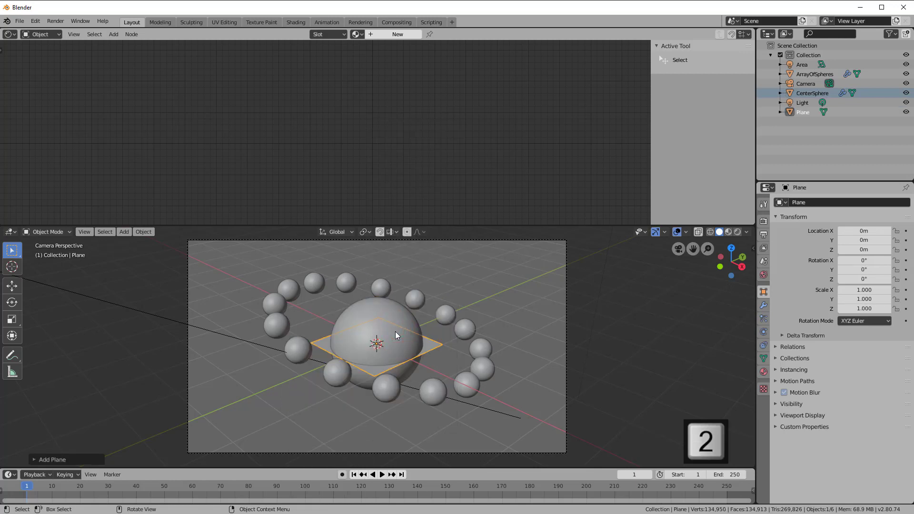
key("0")
key("Return")
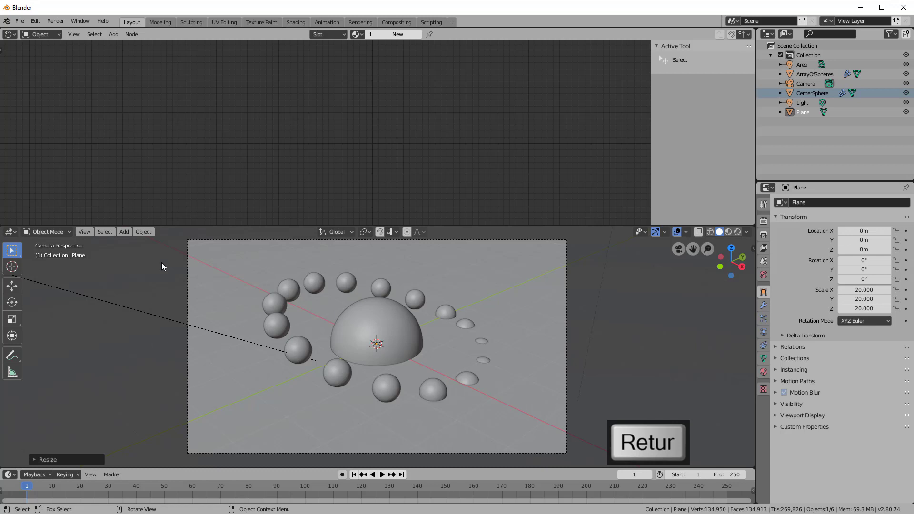
Step: Apply the plane's scale so the object scale resets to 1
left_click(143, 232)
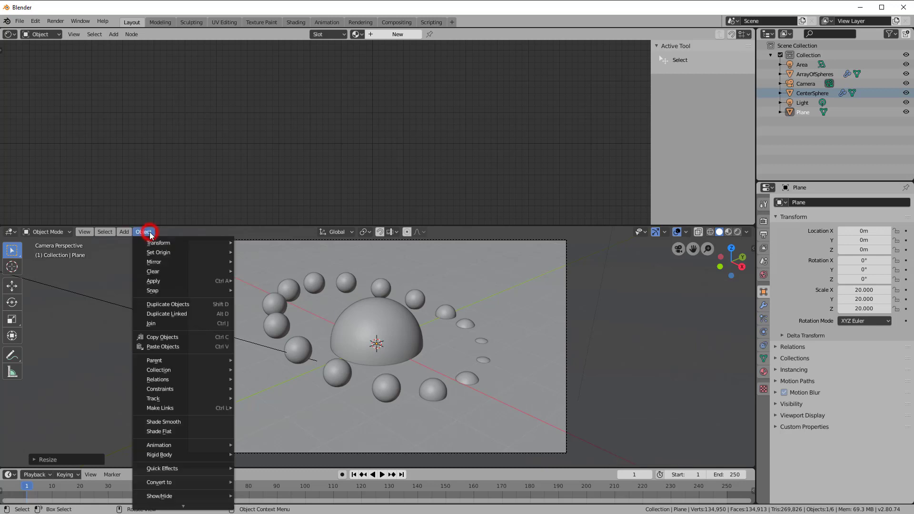
mouse_move(157, 279)
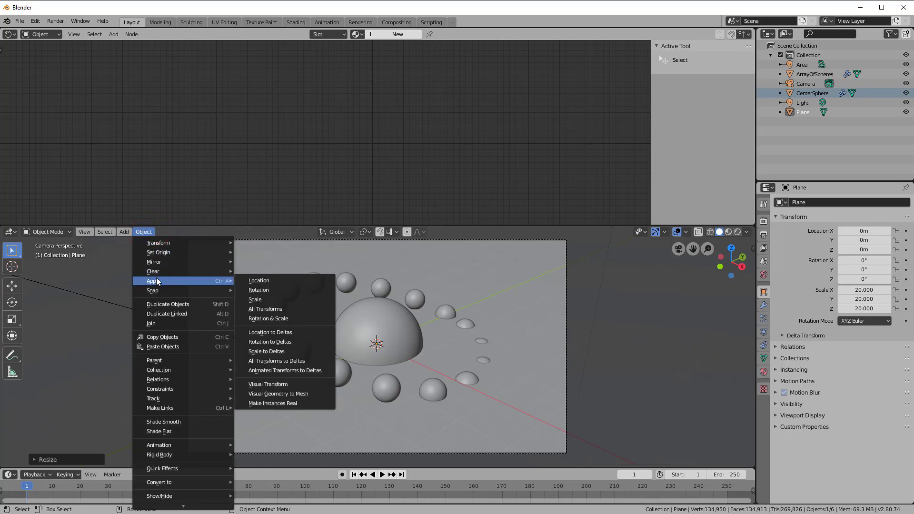
left_click(284, 299)
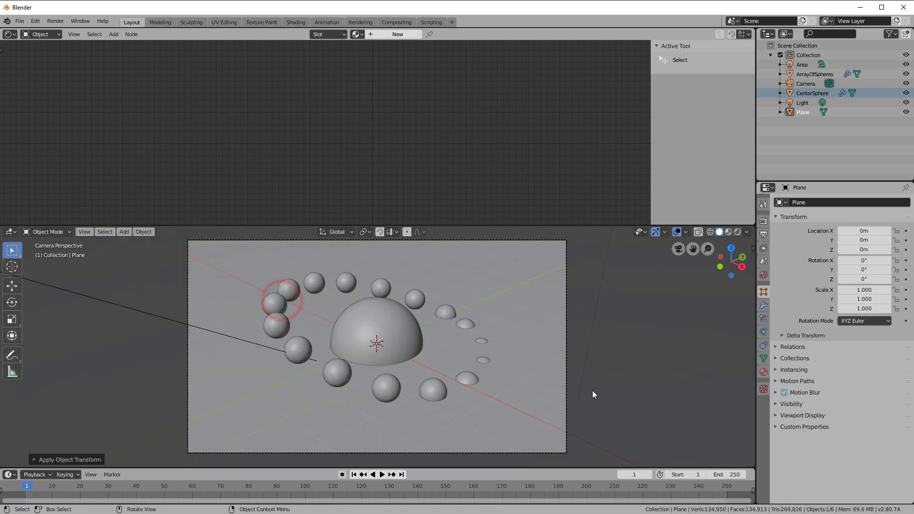
Step: Move the plane straight down along Z to about -1.81 m, below the spheres
key("g")
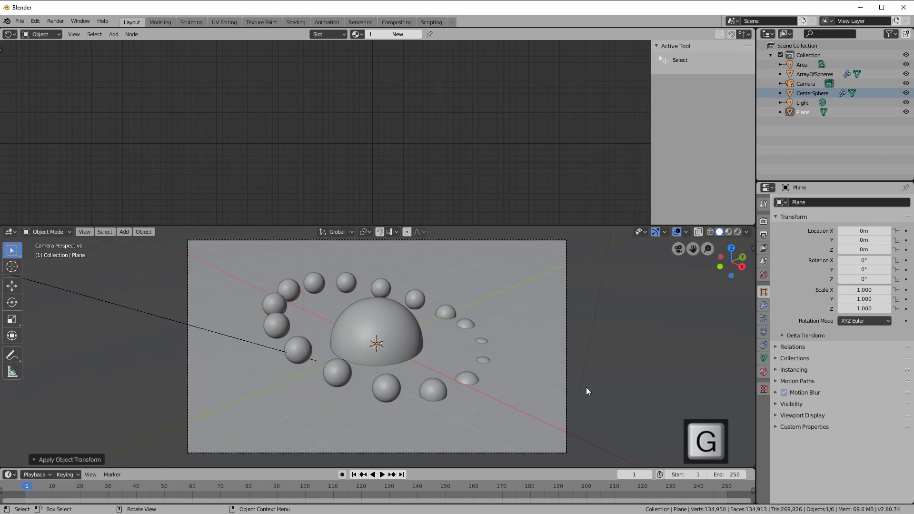
key("z")
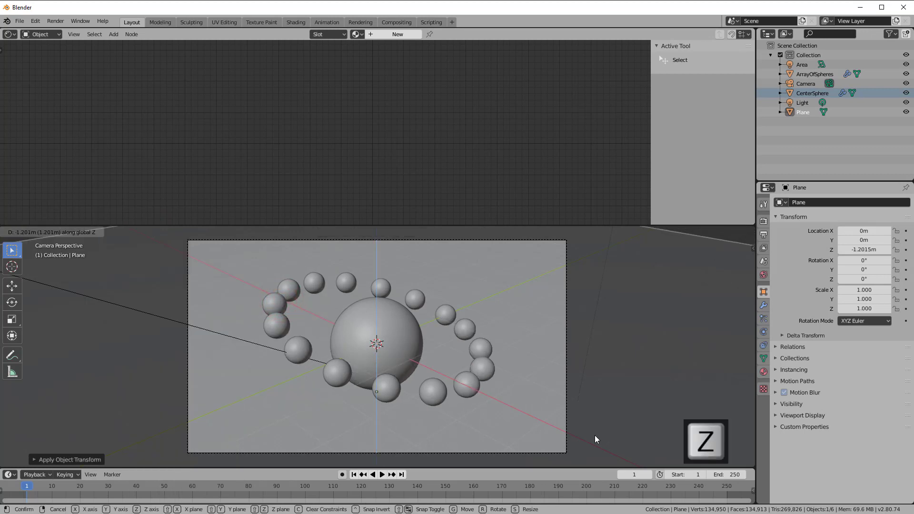
left_click(602, 460)
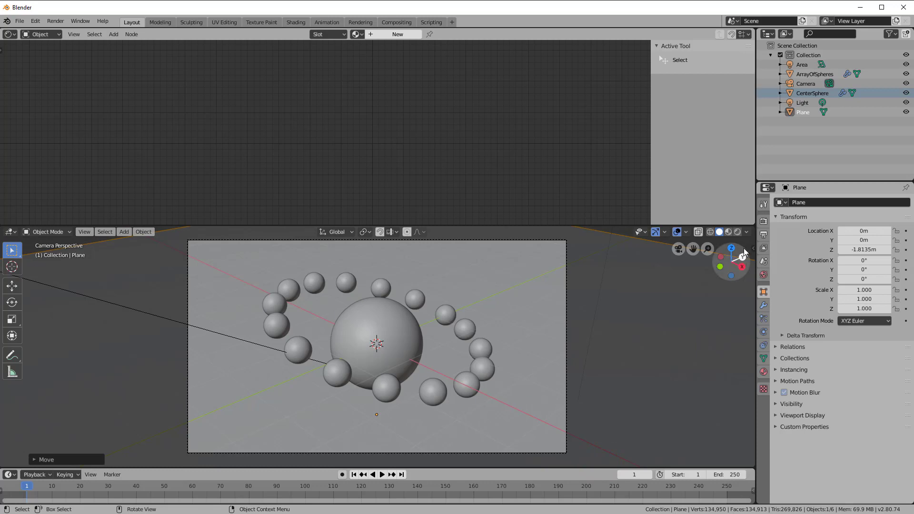
Step: Display the viewport in rendered shading and raise the plane along Z to about -1.28 m
left_click(738, 232)
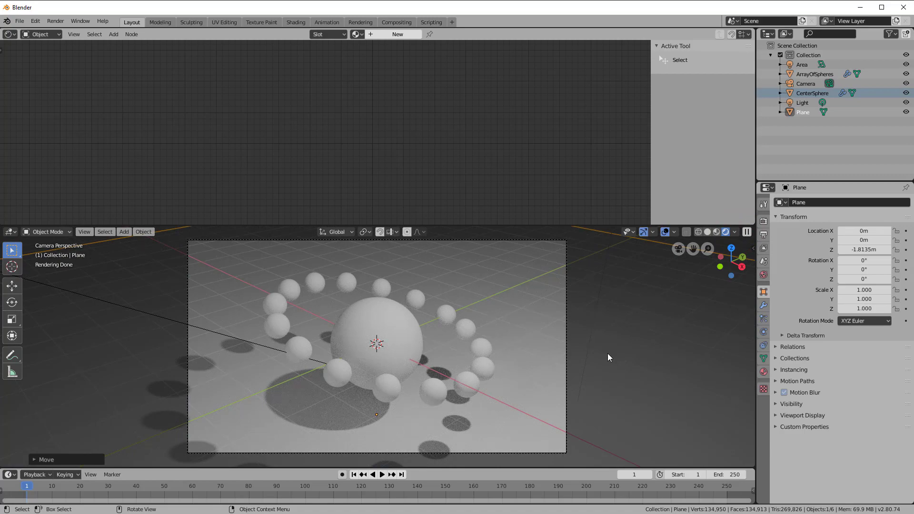
key("g")
key("z")
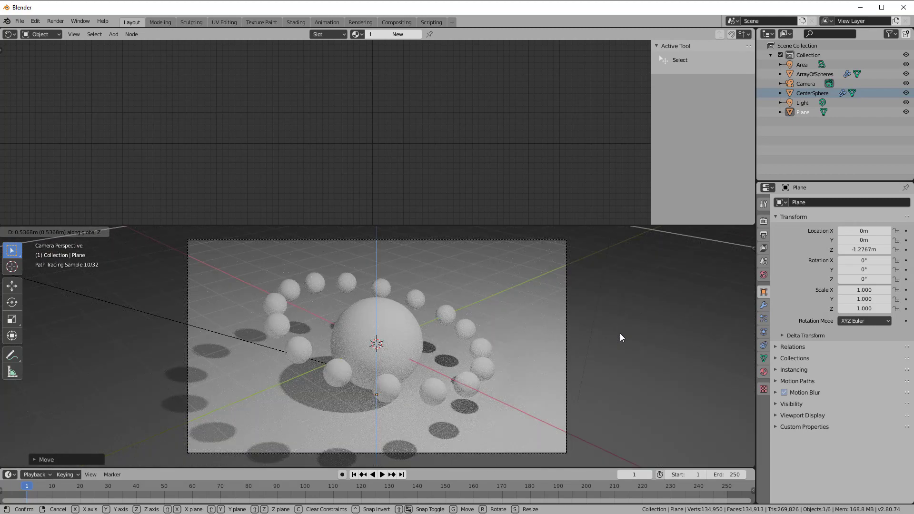
left_click(620, 334)
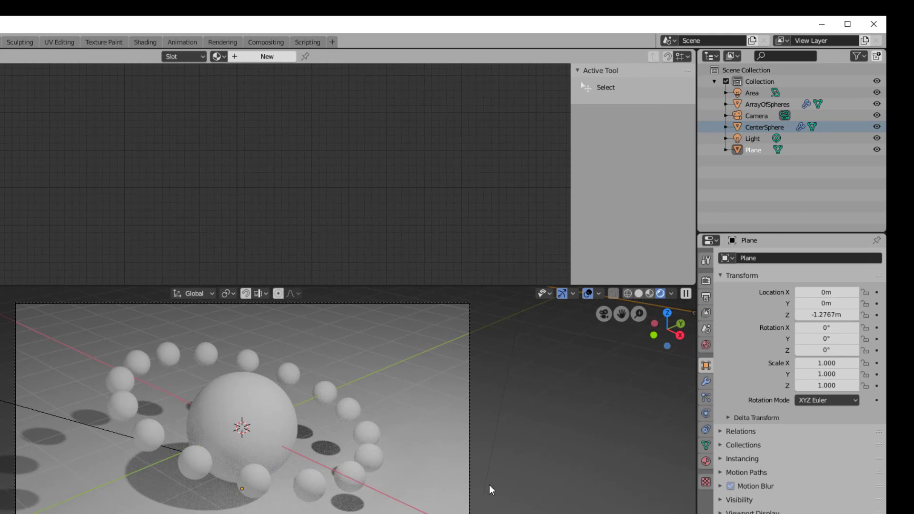
Step: Create a new material for the plane and give it a light blue base color
left_click(706, 462)
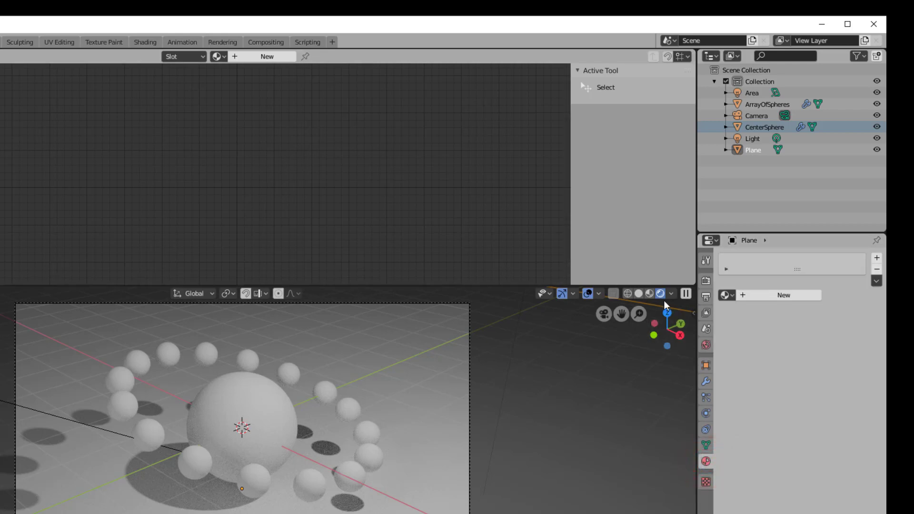
left_click(785, 296)
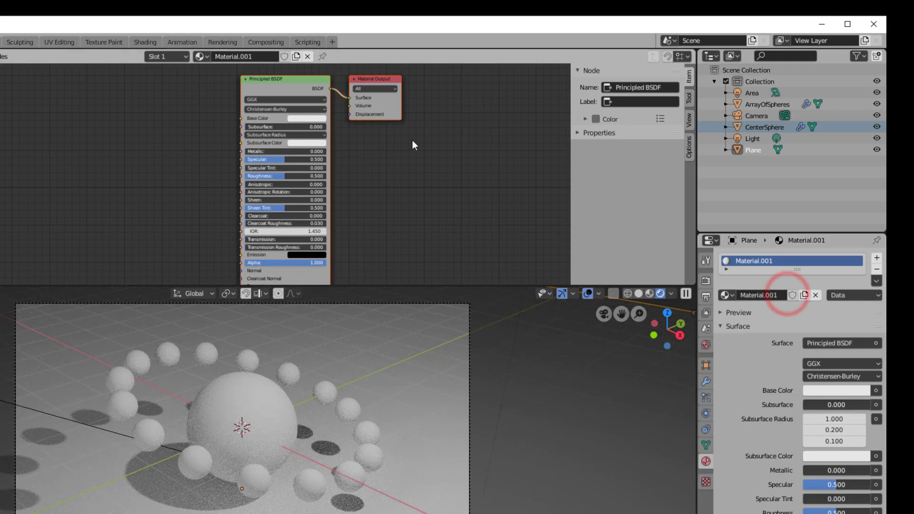
left_click(311, 114)
left_click(323, 140)
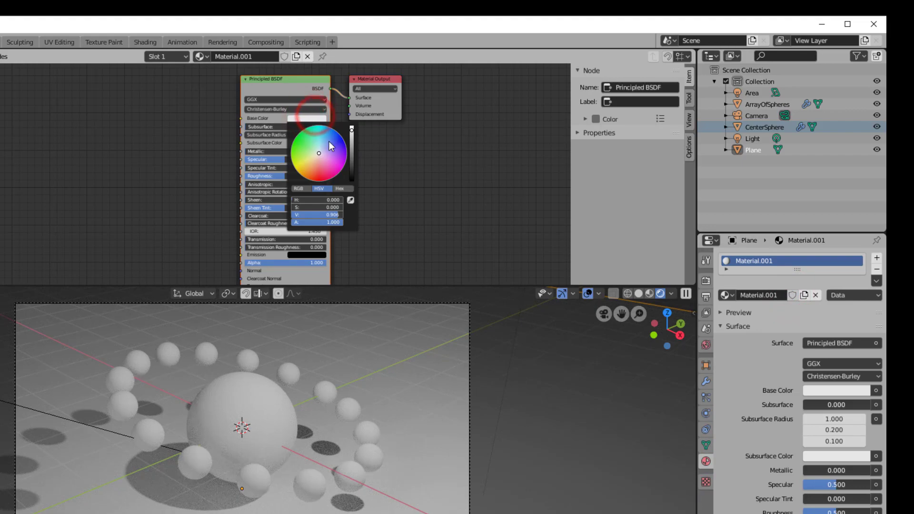
left_click(394, 206)
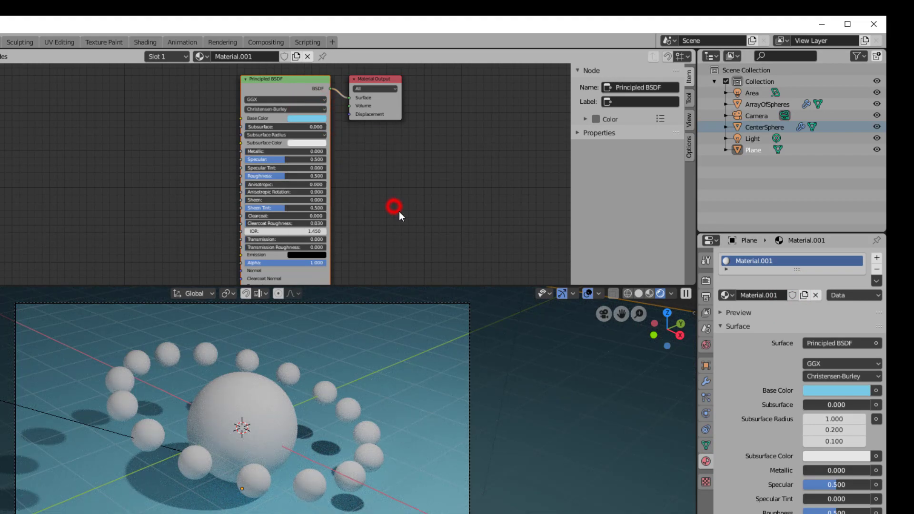
Step: Make the plane's material reflective with Metallic at 1.000 and Roughness at 0.109
scroll(407, 220, "up", 1)
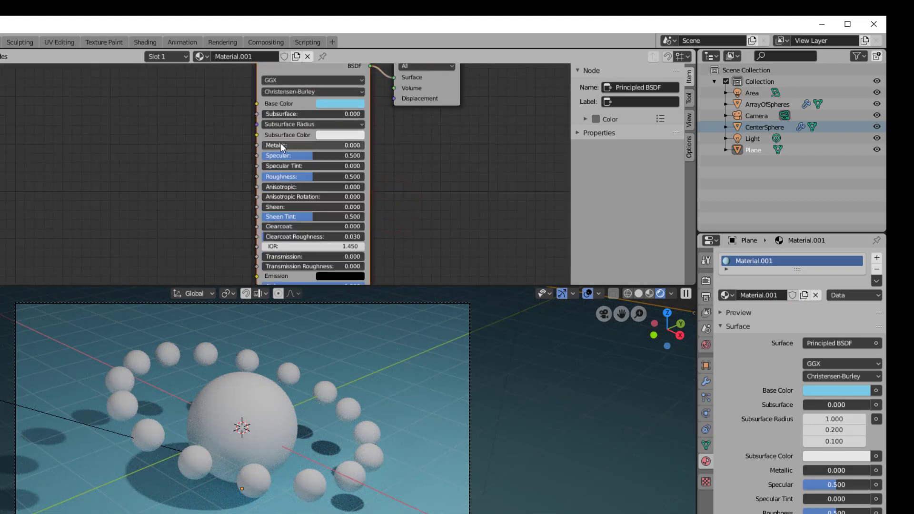
left_click_drag(281, 145, 449, 144)
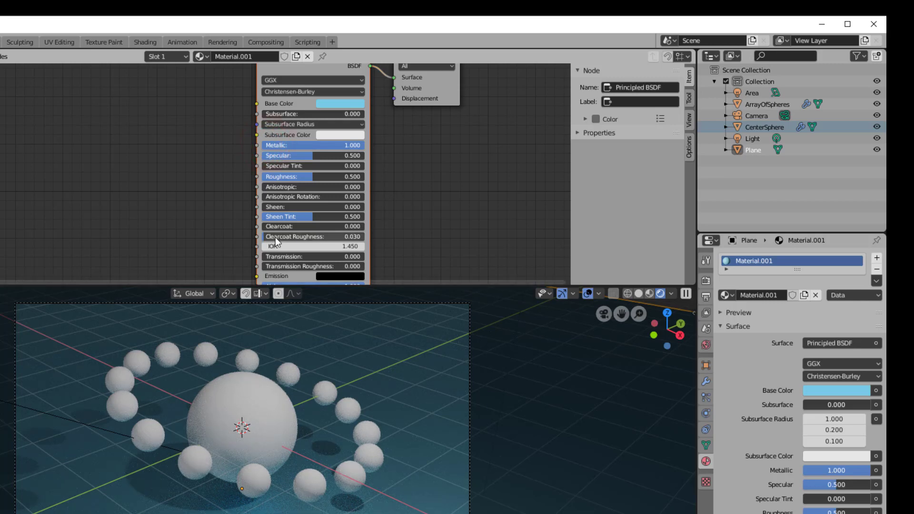
left_click_drag(307, 178, 270, 175)
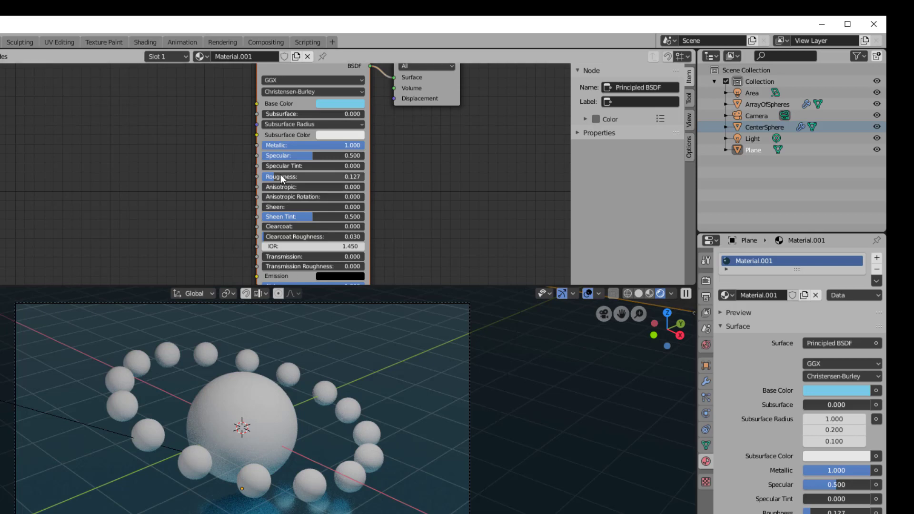
mouse_move(281, 176)
left_mouse_down()
mouse_move(260, 172)
mouse_move(274, 175)
left_mouse_up()
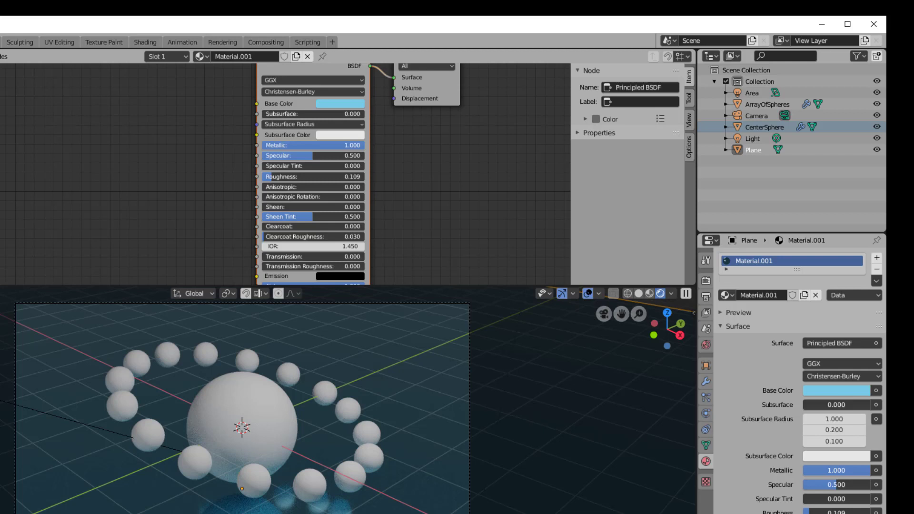
Step: Give ArrayOfSpheres a new material with a red base color, Metallic 1.000 and Roughness 0.232
left_click(316, 484)
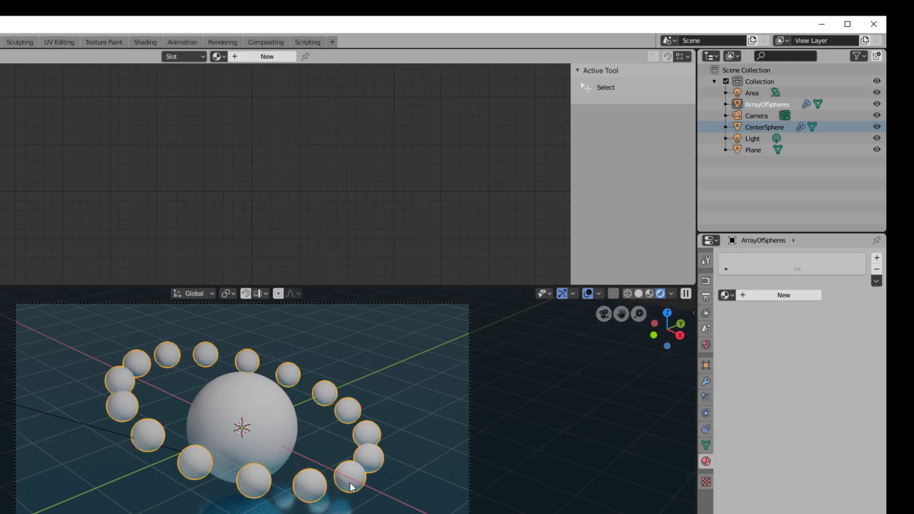
left_click(779, 296)
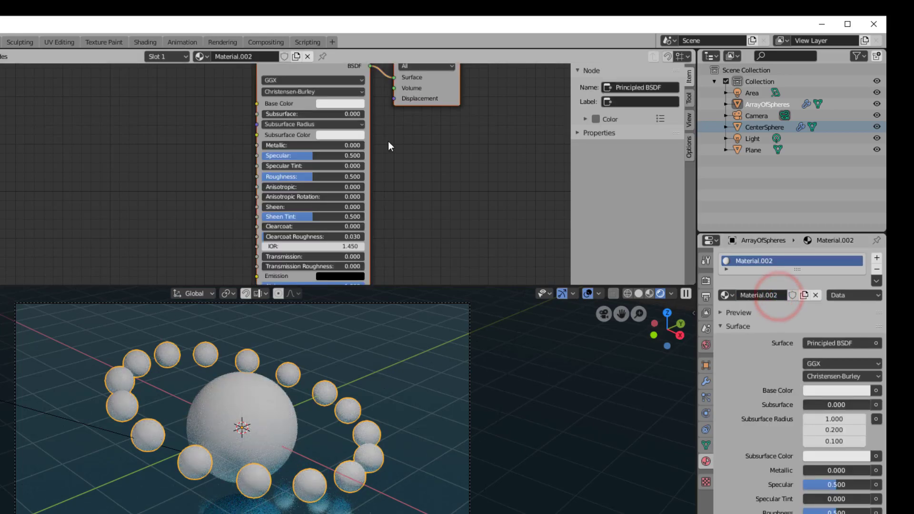
left_click(340, 103)
left_click(359, 182)
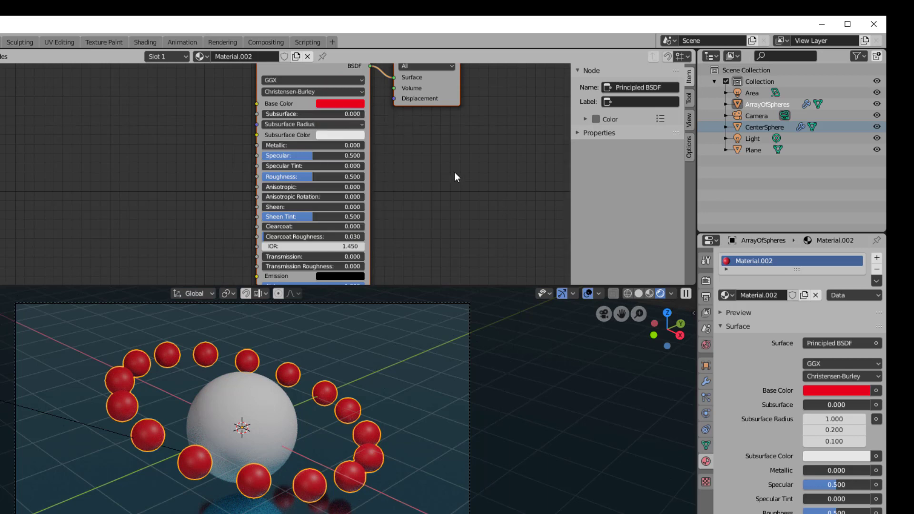
left_click_drag(302, 145, 365, 144)
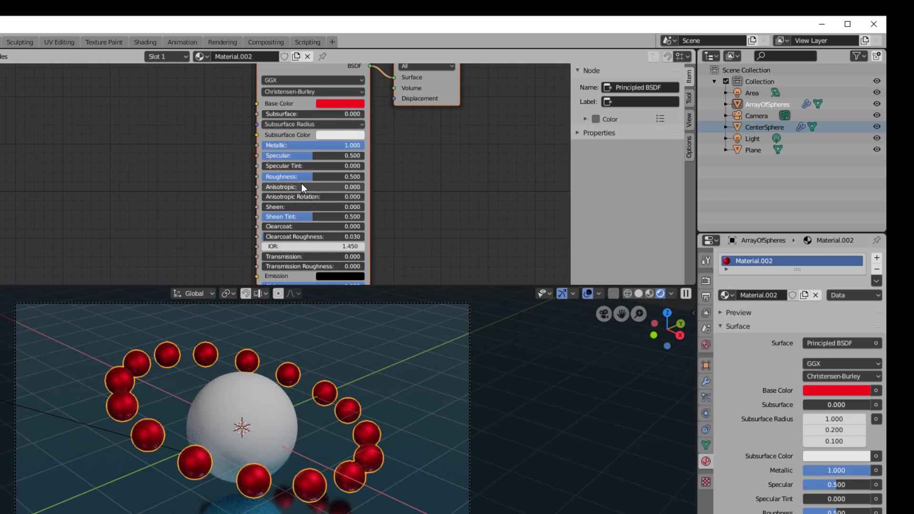
left_click_drag(299, 177, 271, 174)
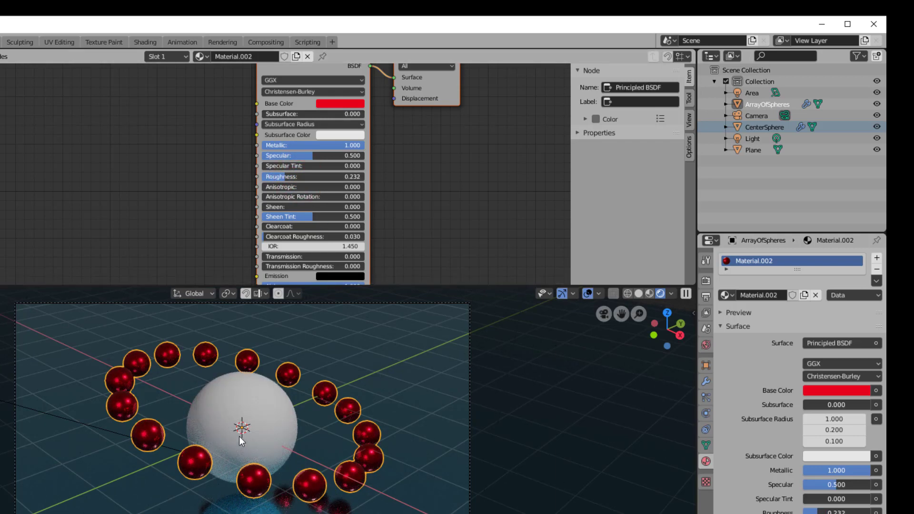
Step: Give CenterSphere a new material with a yellow-gold base color, Metallic 1.000 and Roughness 0.150
left_click(273, 416)
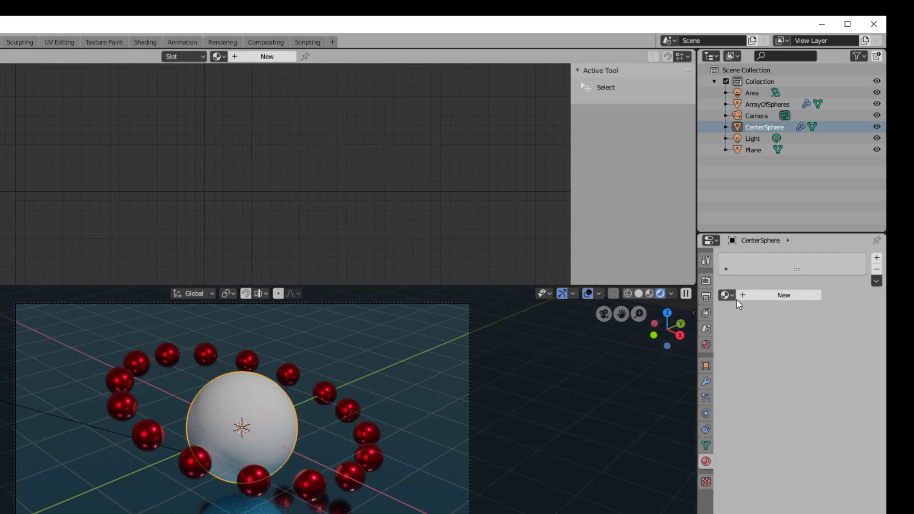
left_click(764, 297)
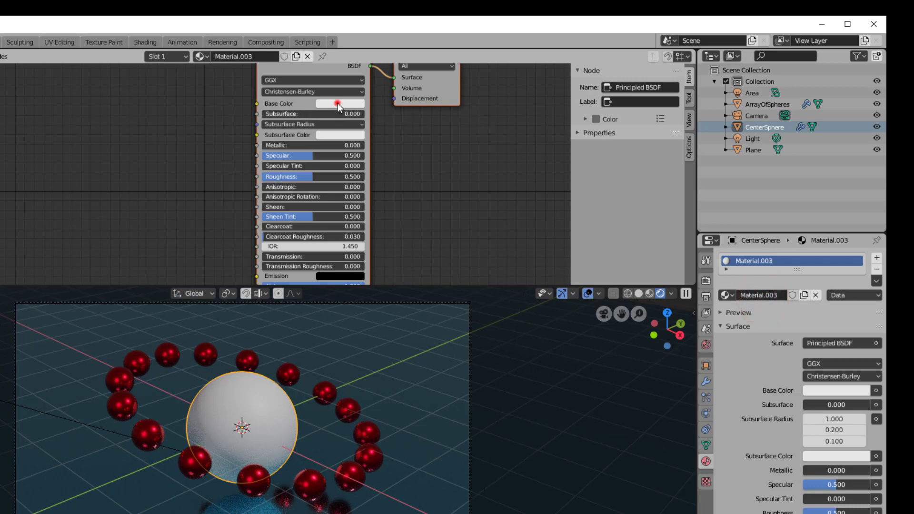
left_click(340, 104)
left_click(330, 172)
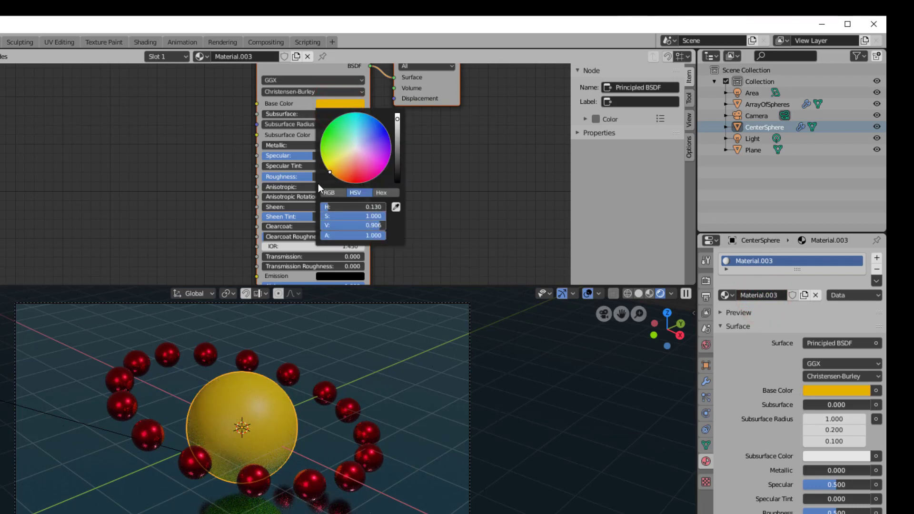
left_click_drag(274, 148, 458, 149)
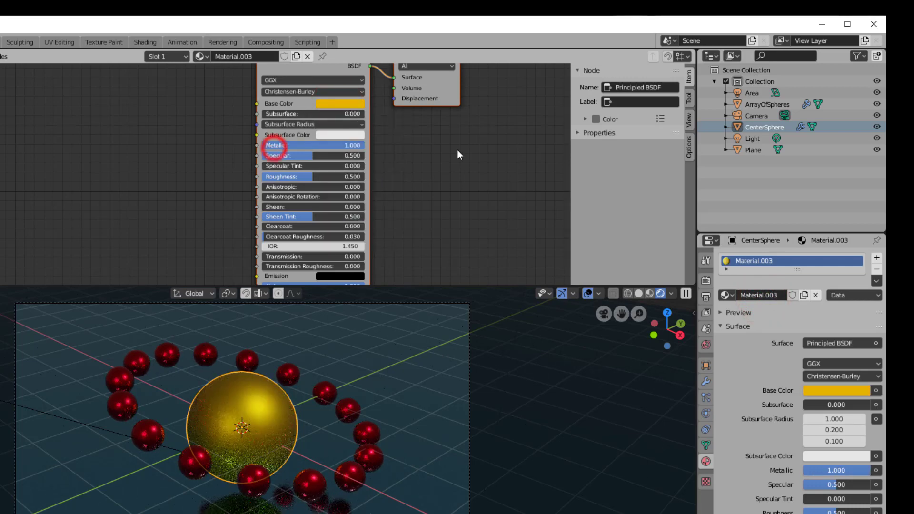
left_click_drag(297, 177, 274, 173)
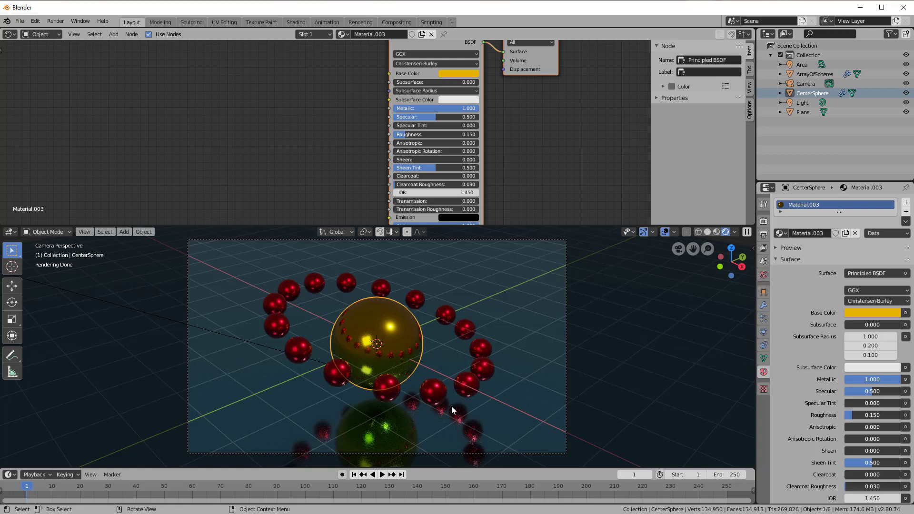
Step: Render the scene, inspect the whole rendered image, and return to the 3D viewport
key("F12")
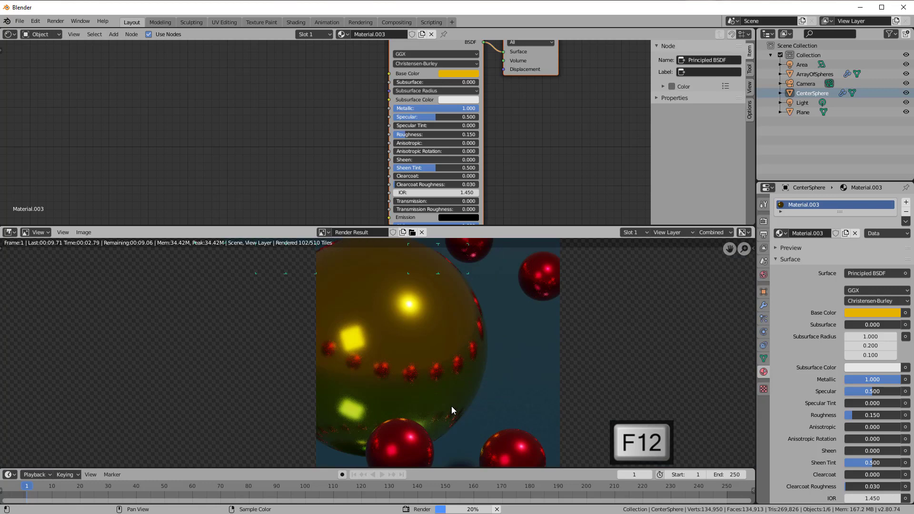
scroll(452, 407, "down", 2)
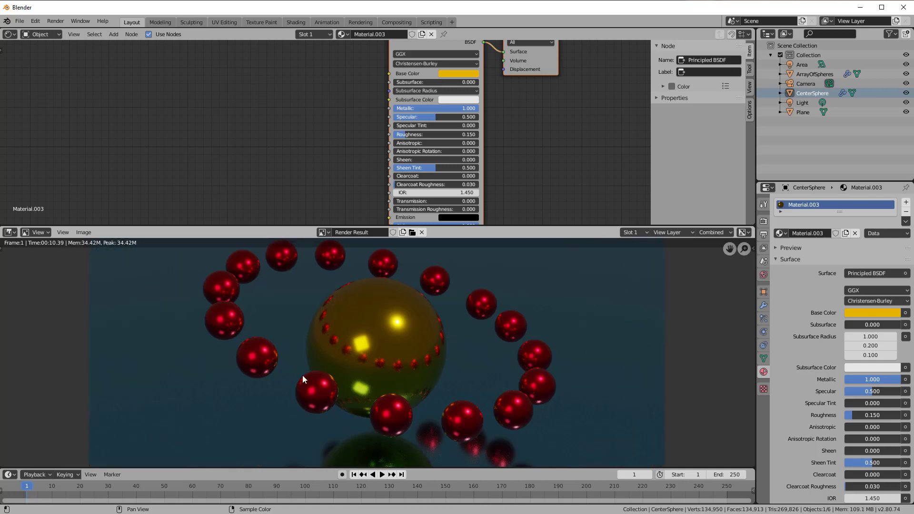
scroll(539, 376, "down", 2)
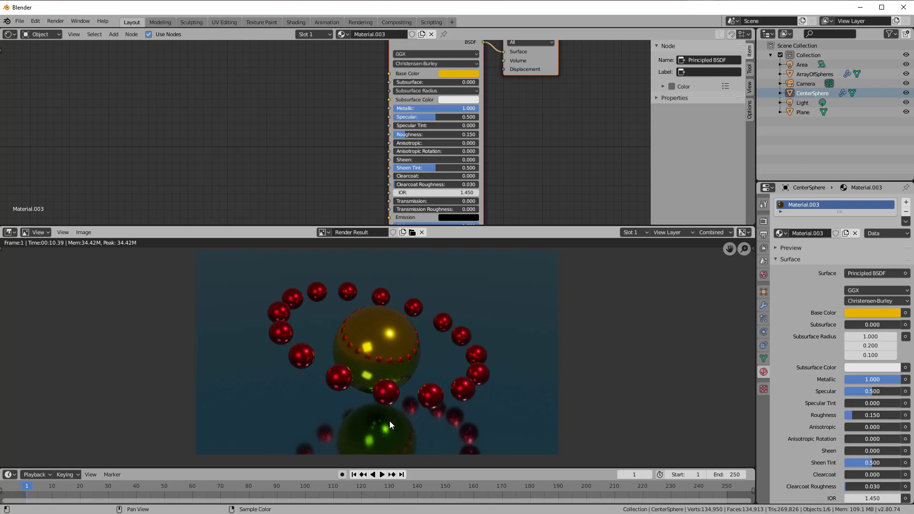
scroll(413, 427, "up", 2)
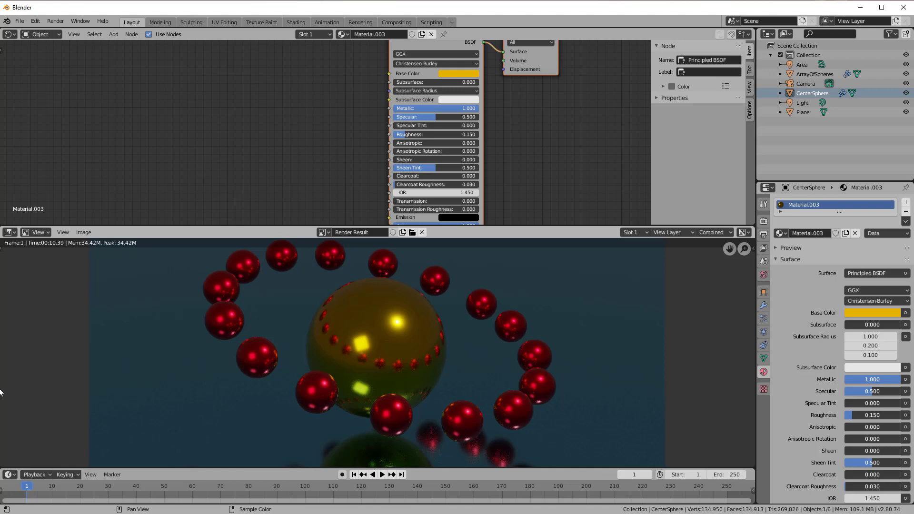
left_click(9, 233)
left_click(40, 266)
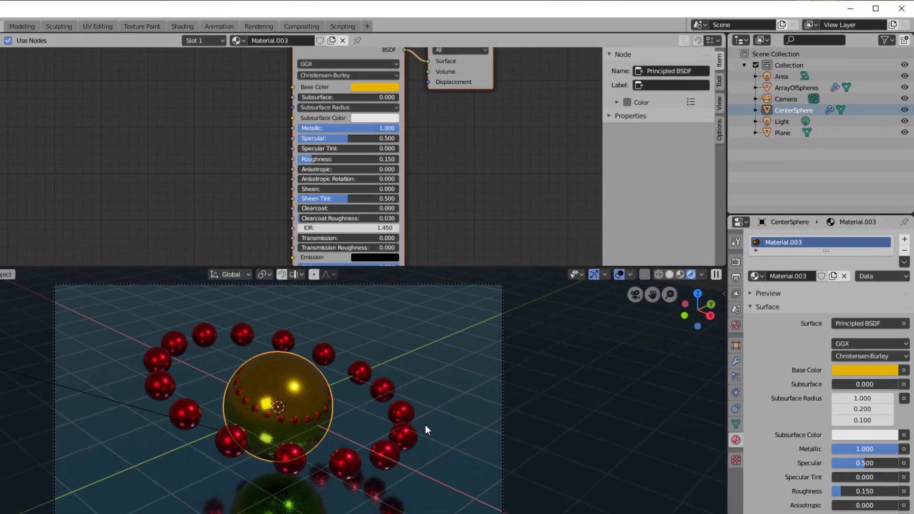
Step: Add a new collection directly under the Scene Collection
left_click(772, 51)
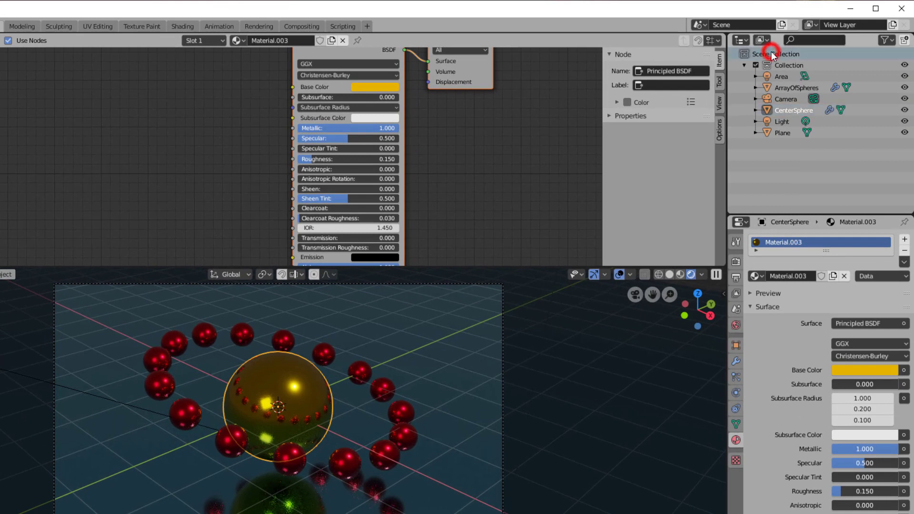
left_click(904, 40)
Step: Add a collection nested inside Collection and delete it again
left_click(788, 66)
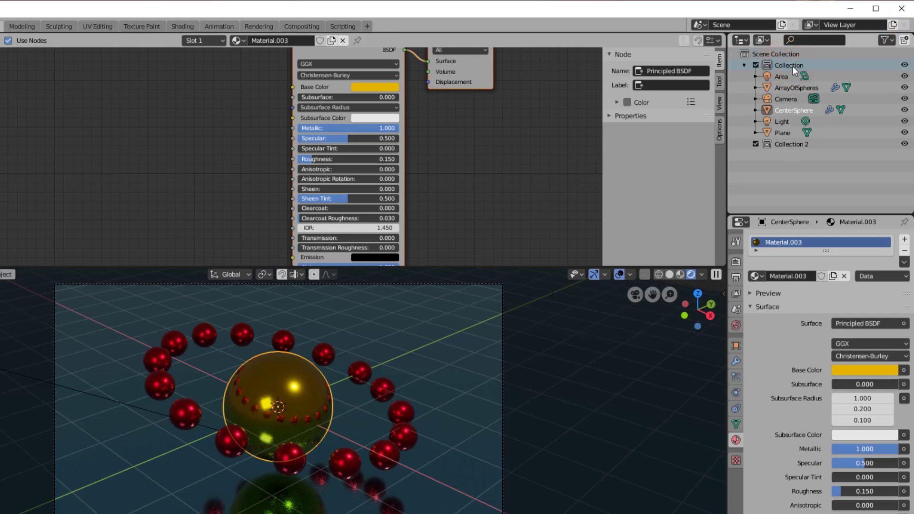
left_click(905, 40)
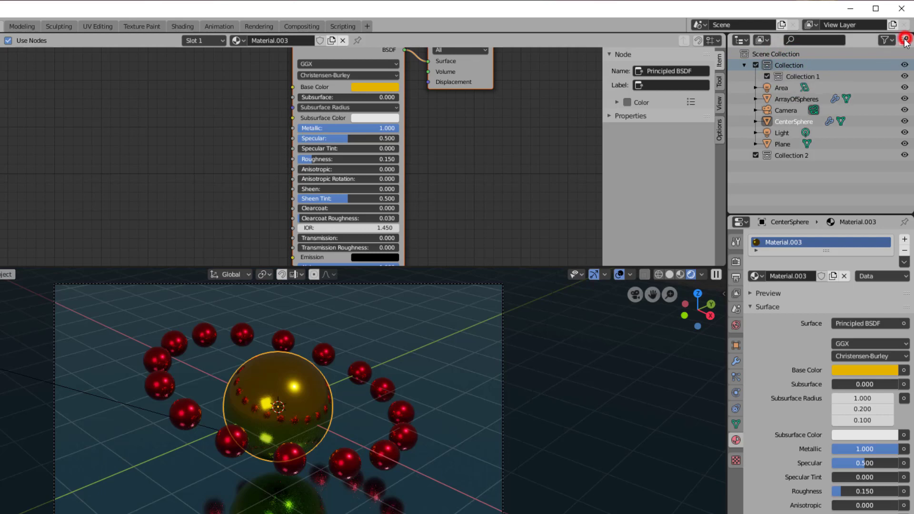
left_click(793, 75)
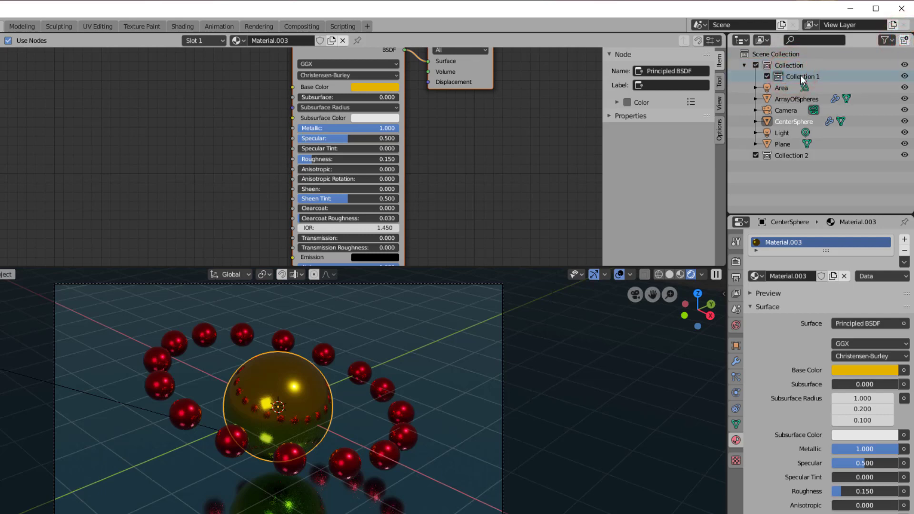
key("Delete")
Step: Rename Collection 2 to ArrayOfSpheres and move the ArrayOfSpheres object into it
left_click(795, 143)
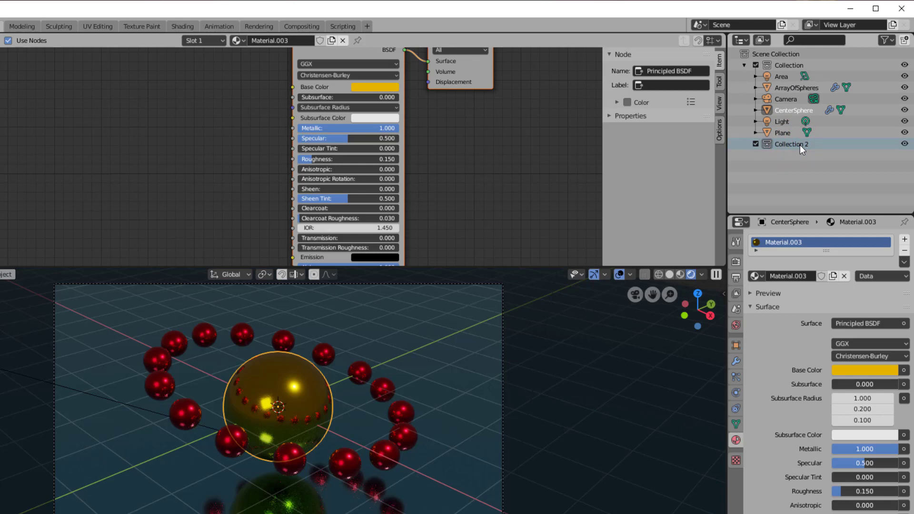
double_click(801, 144)
type("Arr")
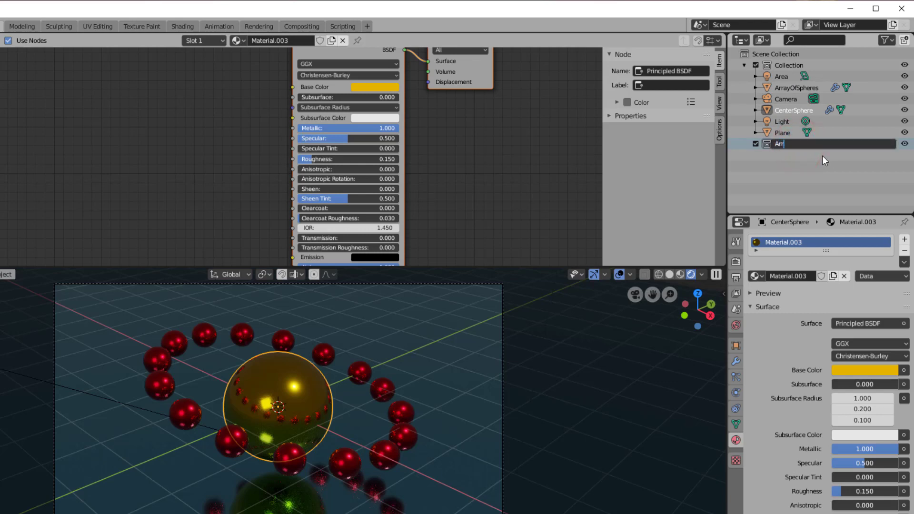
type("ayOfSpheres")
key("Return")
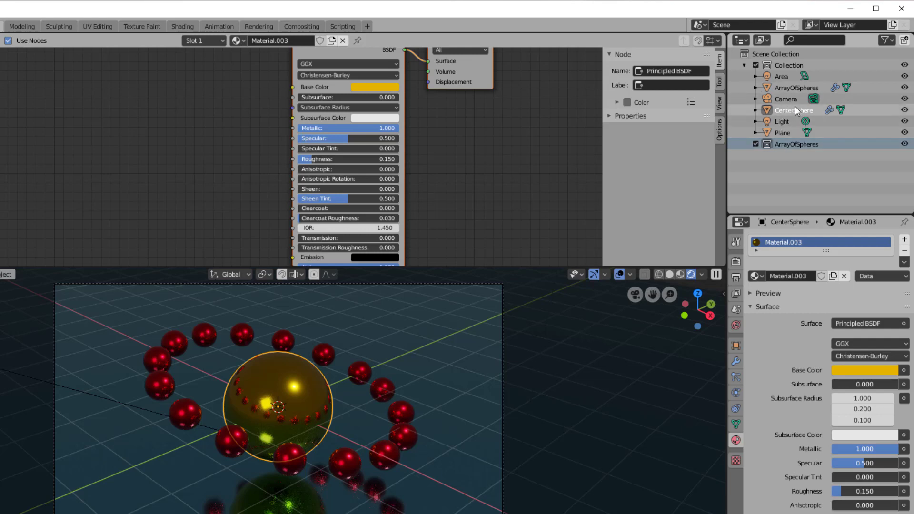
left_click(792, 88)
left_click_drag(791, 87, 798, 146)
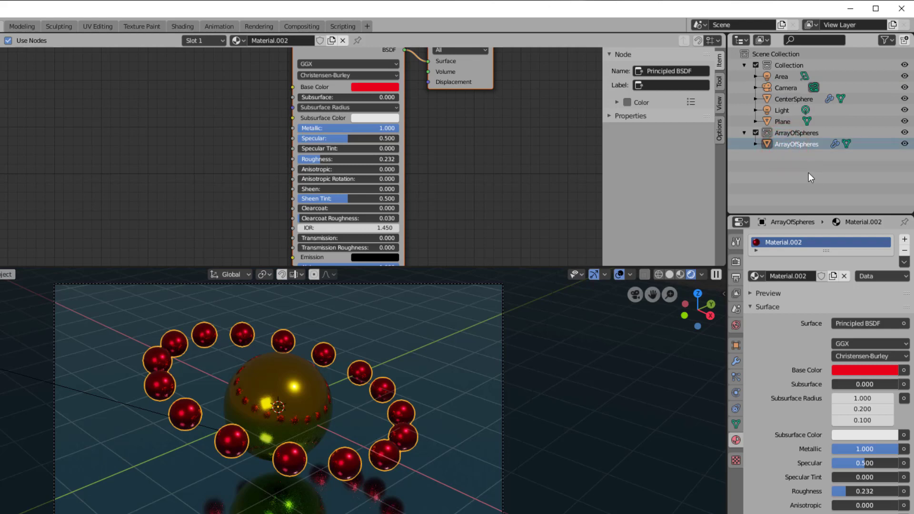
Step: Render the scene with the ArrayOfSpheres collection excluded from the view layer, and re-enable the collection in the 3D viewport
left_click(757, 133)
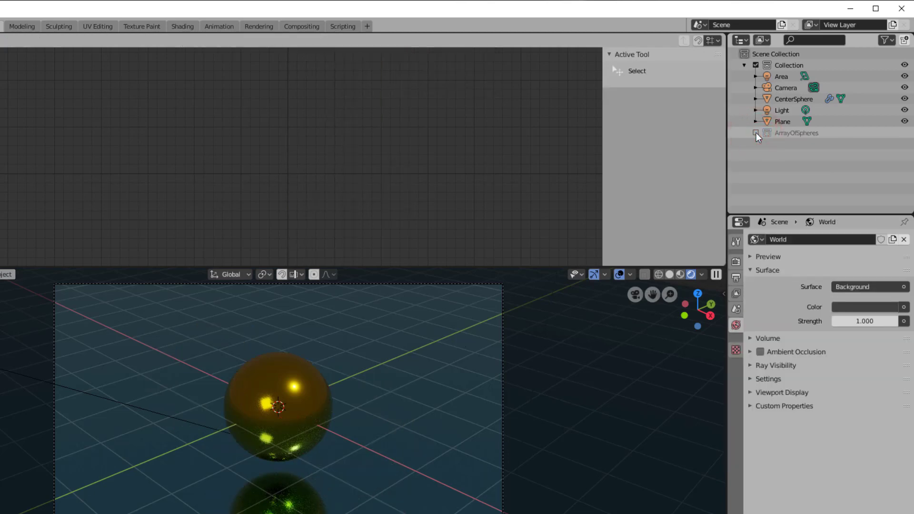
key("F12")
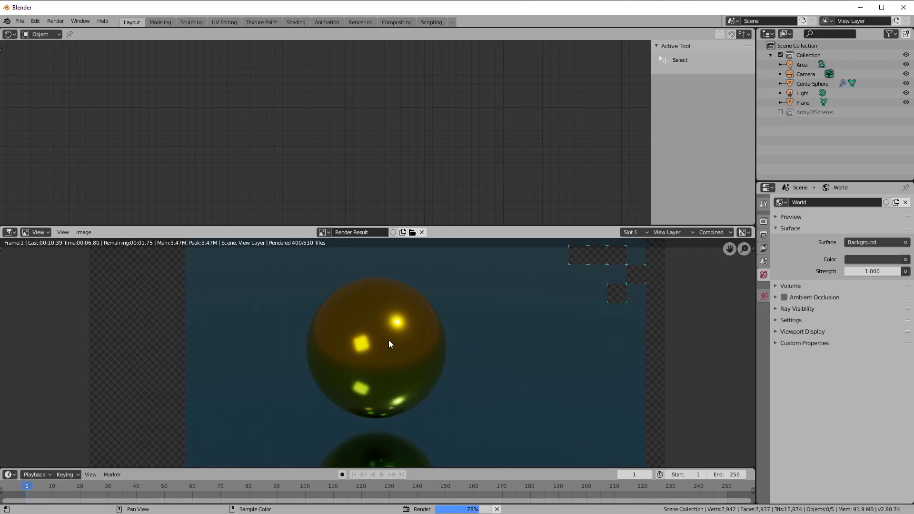
left_click(10, 232)
left_click(41, 270)
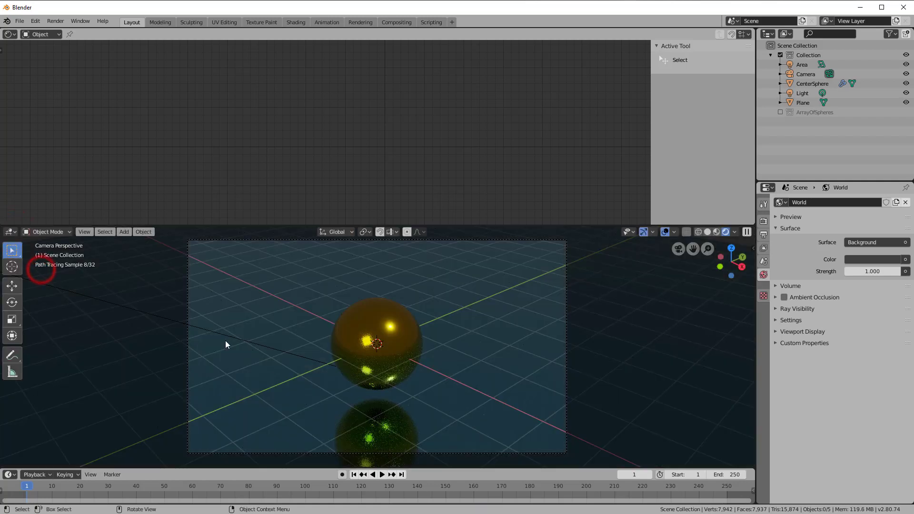
left_click(781, 113)
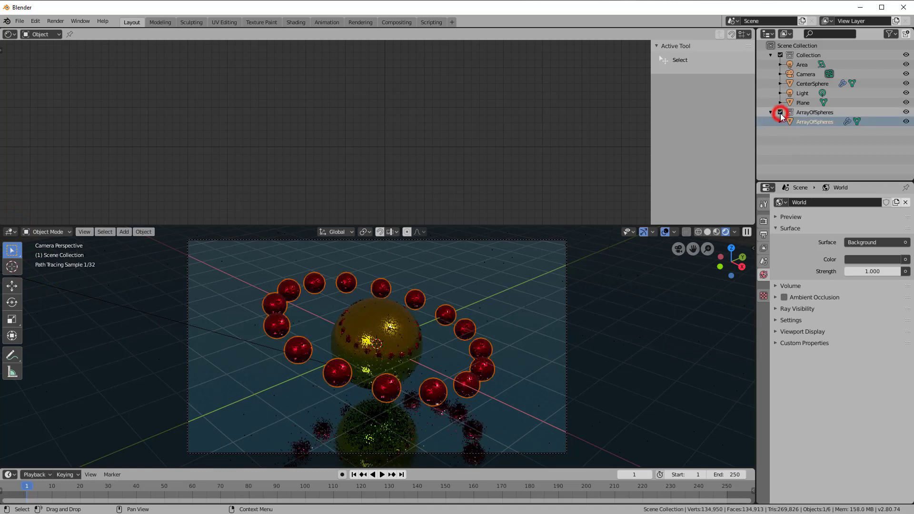
Step: Render the scene with the ArrayOfSpheres collection hidden in the viewport, and unhide the collection
left_click(907, 112)
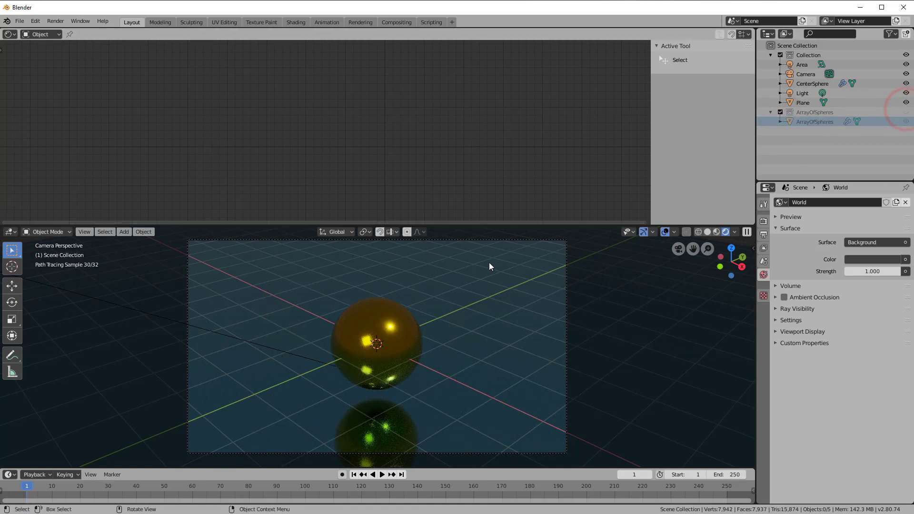
key("F12")
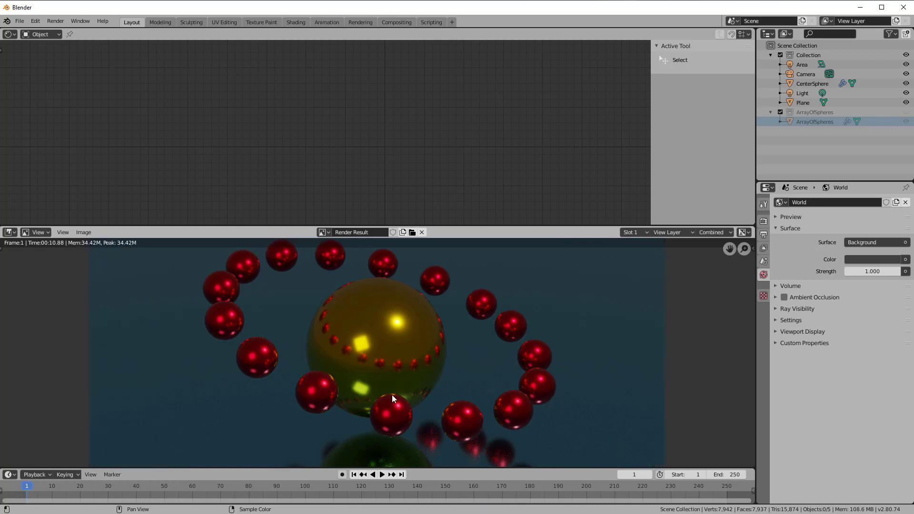
left_click(9, 232)
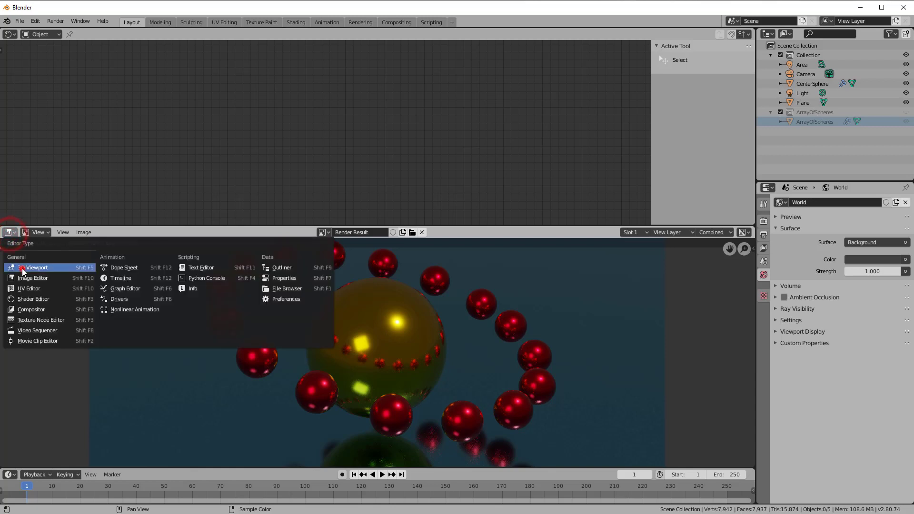
left_click(19, 268)
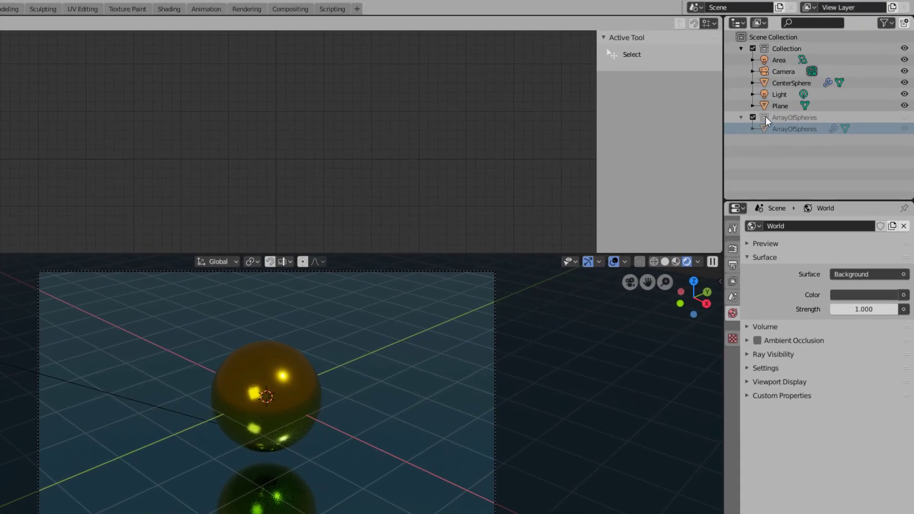
left_click(905, 116)
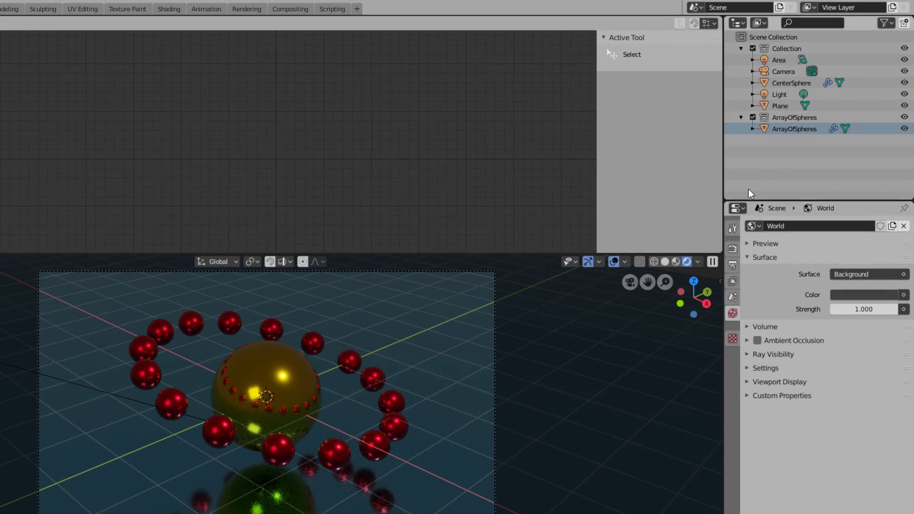
Step: Set the ArrayOfSpheres collection to Indirect Only in the view layer and select the plane
right_click(781, 120)
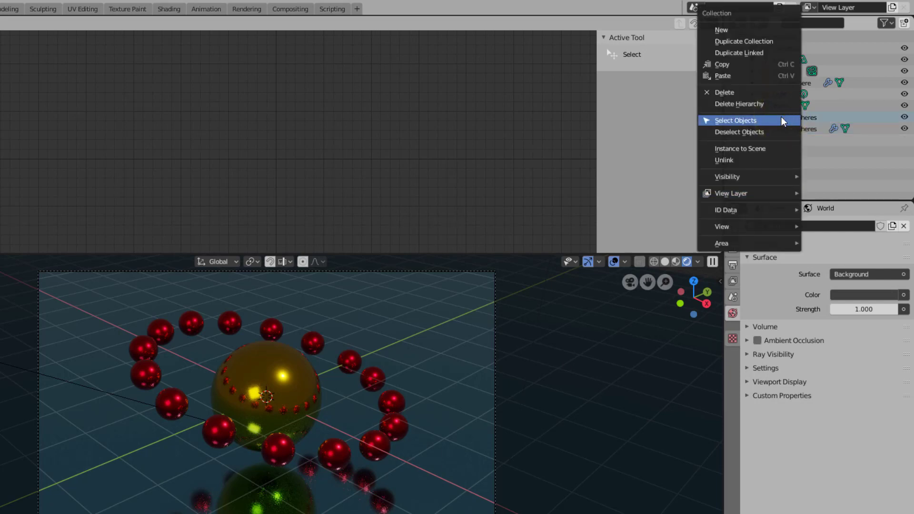
mouse_move(727, 198)
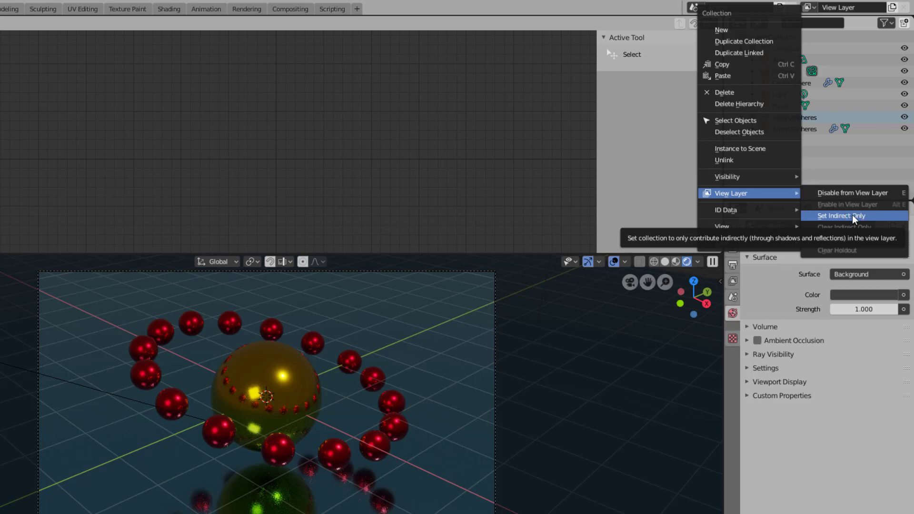
left_click(855, 218)
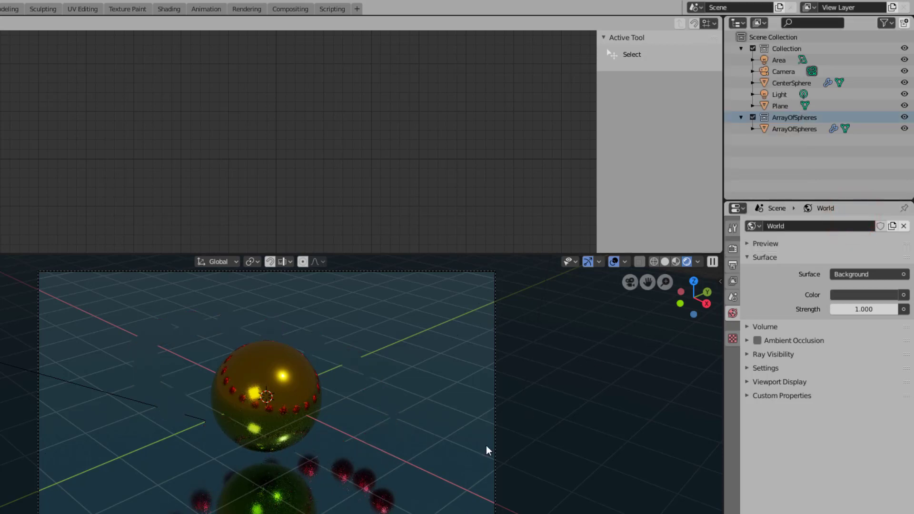
left_click(384, 389)
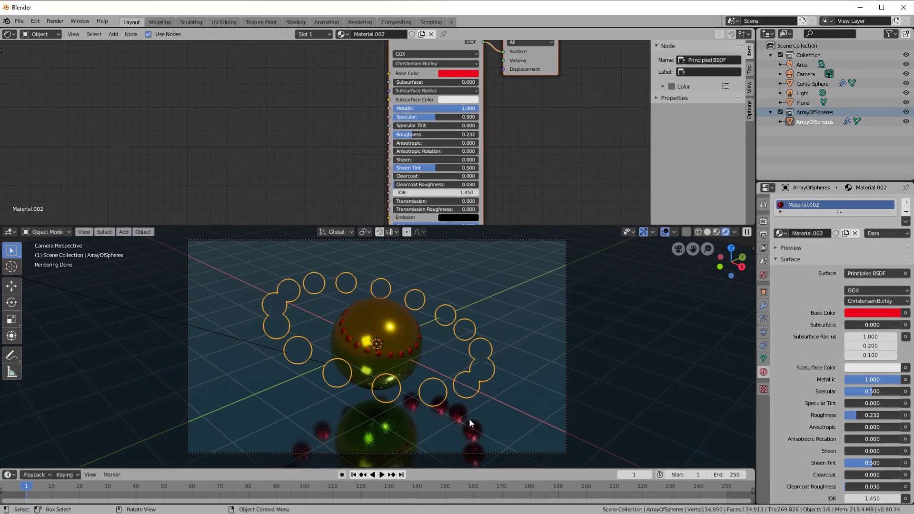
left_click(345, 458)
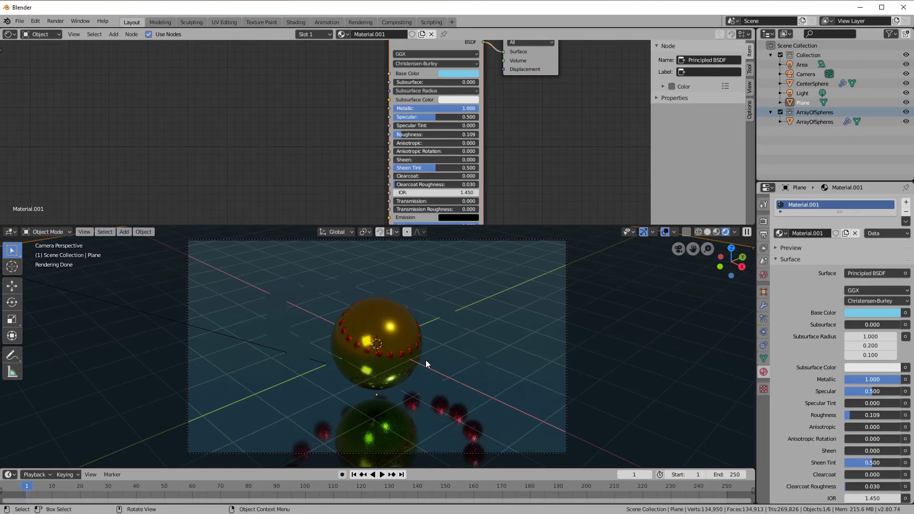
Step: Render the scene with ArrayOfSpheres contributing only indirectly, and return to the 3D viewport
key("F12")
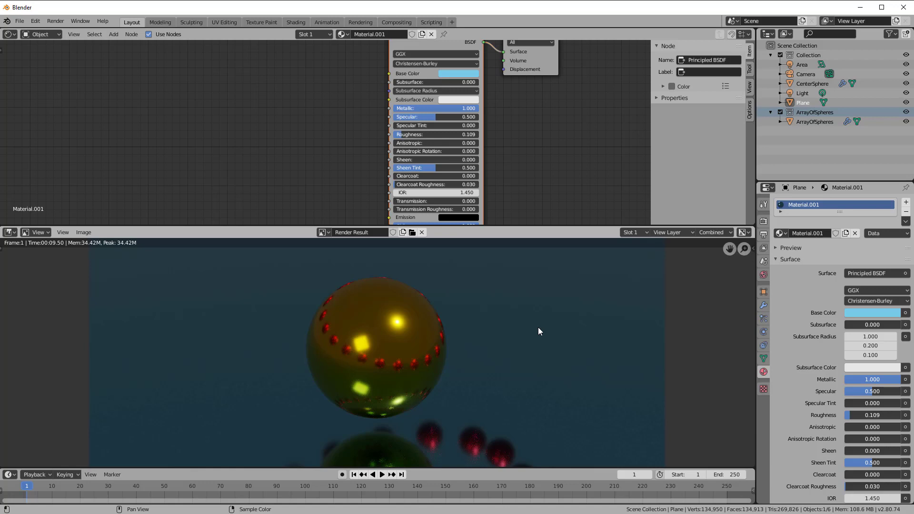
left_click(9, 232)
left_click(28, 270)
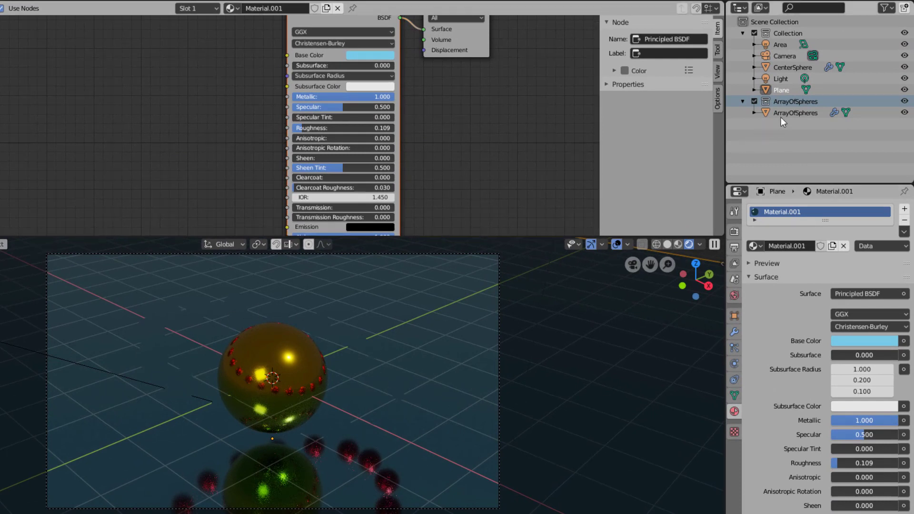
Step: Clear Indirect Only on the ArrayOfSpheres collection and set it to Holdout in the view layer
right_click(787, 104)
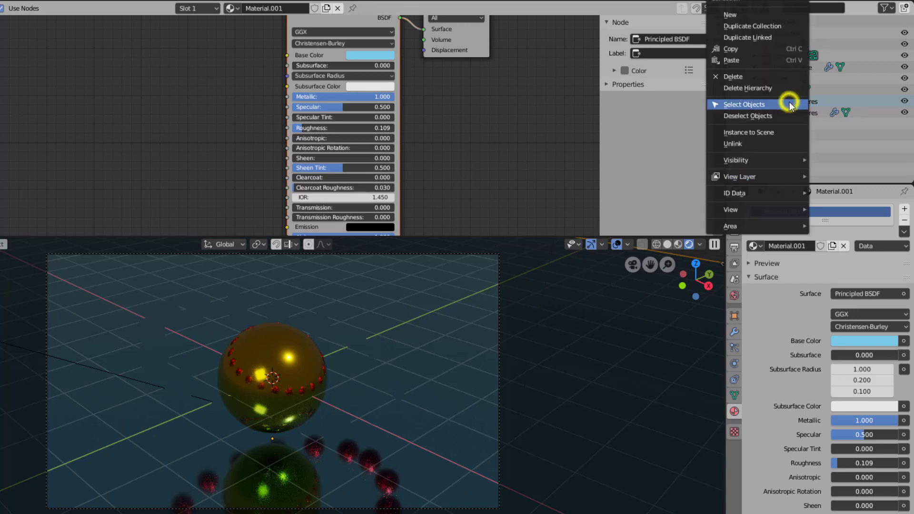
mouse_move(768, 177)
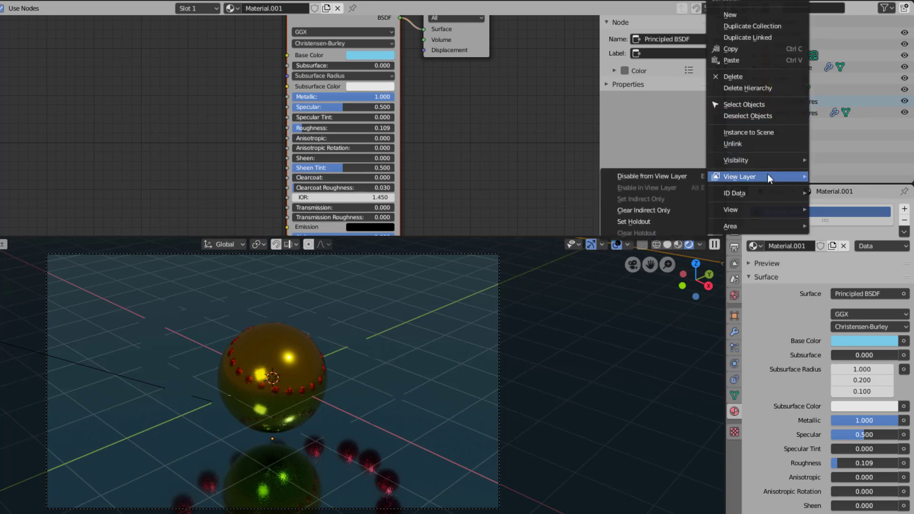
left_click(648, 210)
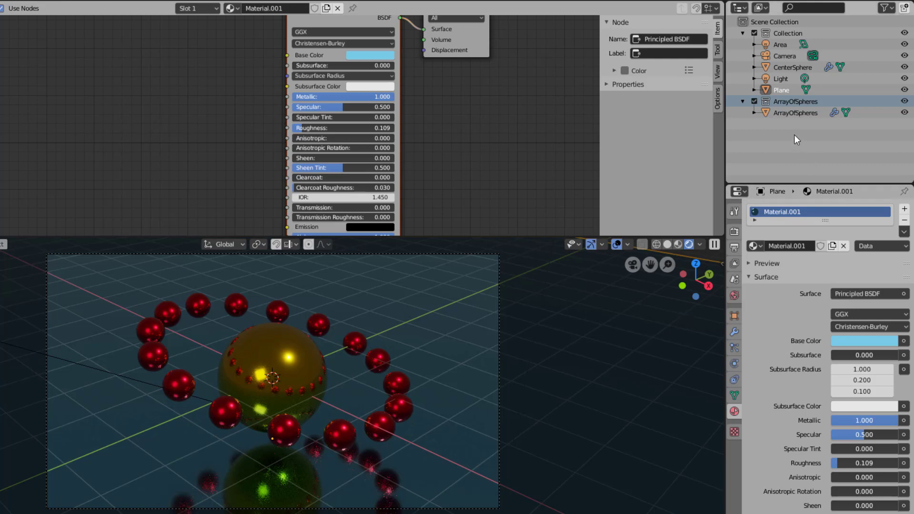
right_click(787, 102)
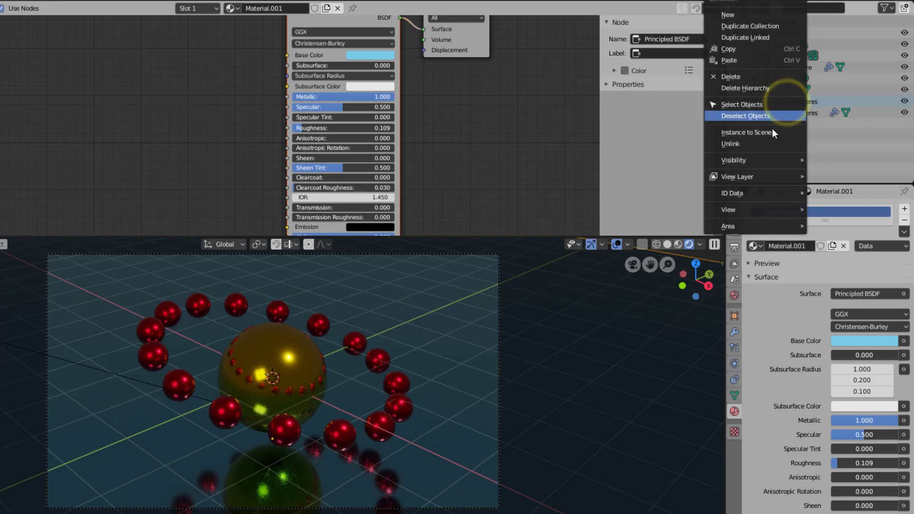
mouse_move(765, 177)
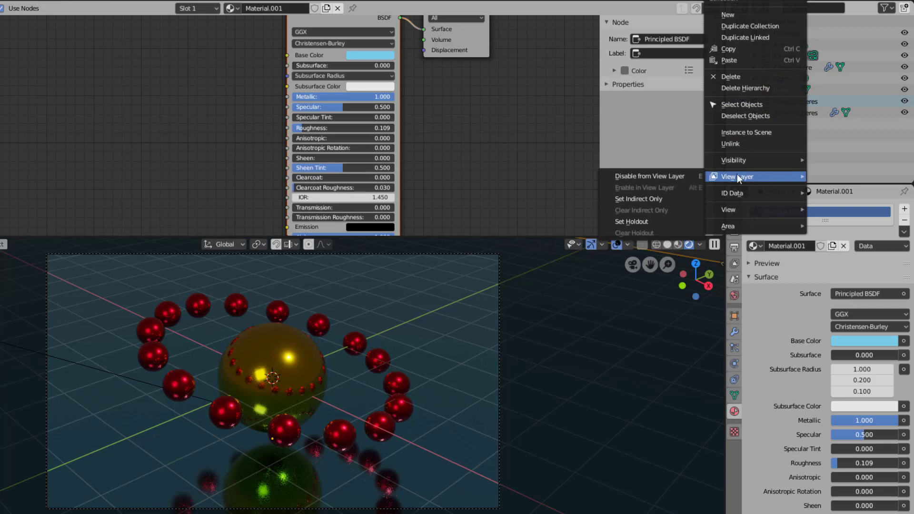
left_click(627, 222)
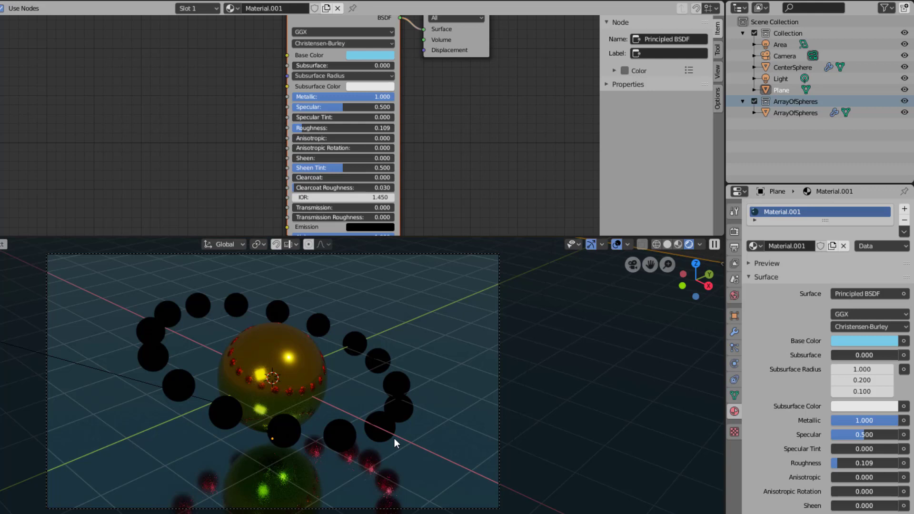
Step: Enable the Transparent film option in the Cycles render settings, keeping the lower editor as the 3D Viewport
left_click(733, 233)
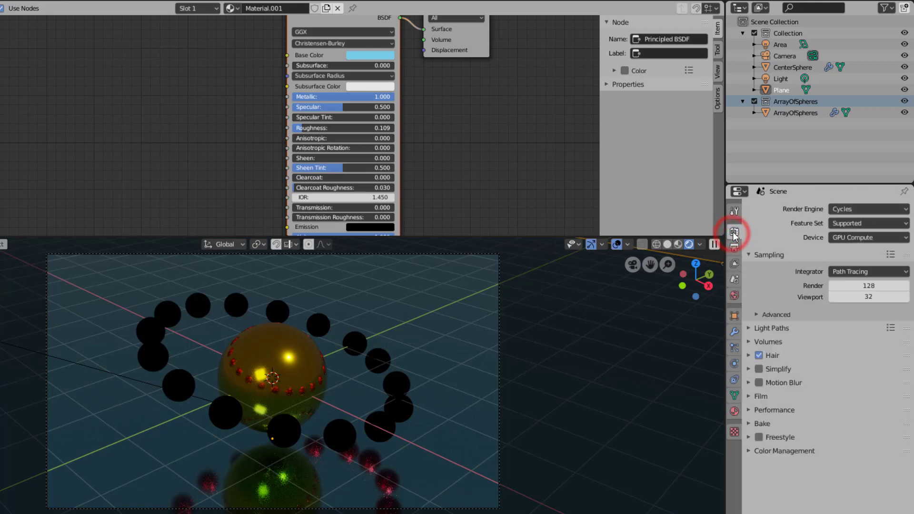
left_click(747, 395)
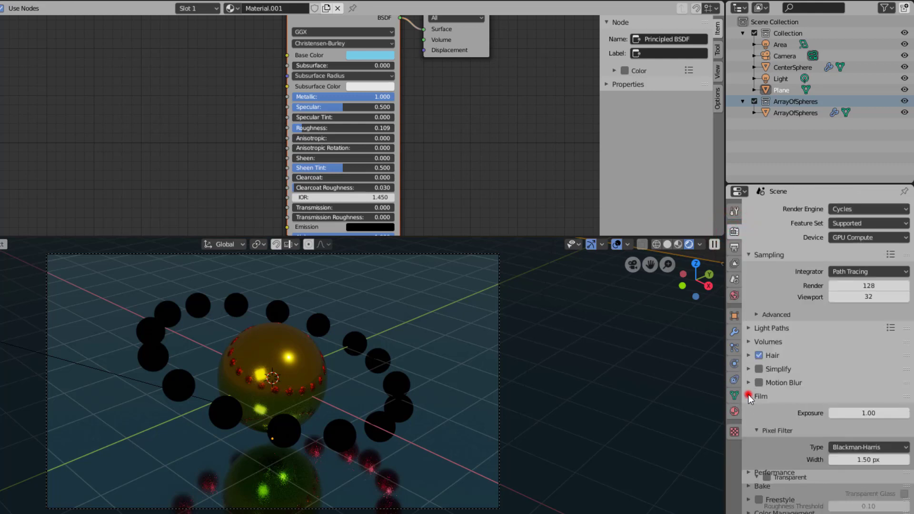
left_click(767, 477)
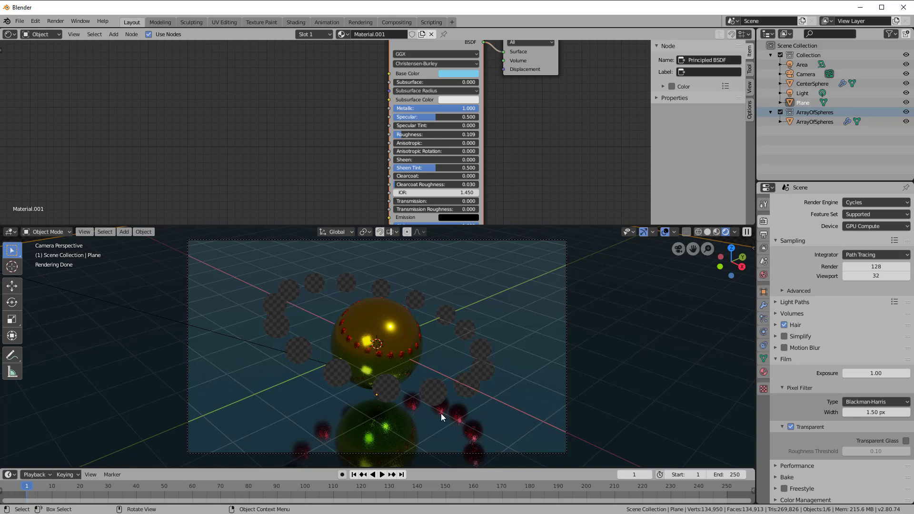
left_click(10, 232)
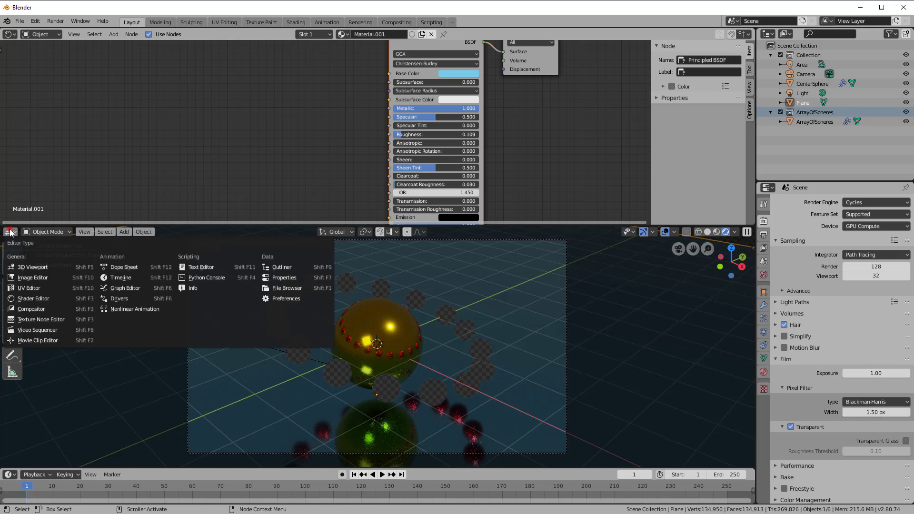
left_click(27, 267)
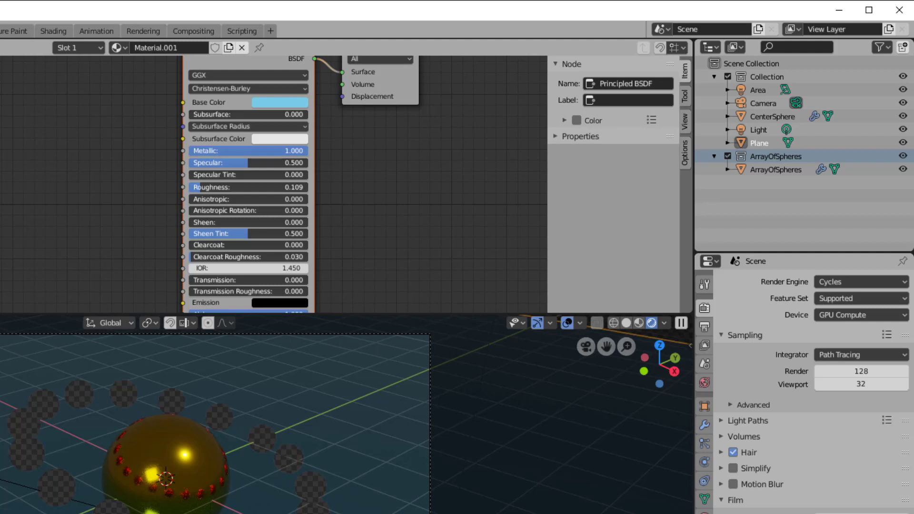
Step: Add a second view layer to the scene and name it ArrayOfSpheres
left_click(889, 29)
left_click(868, 29)
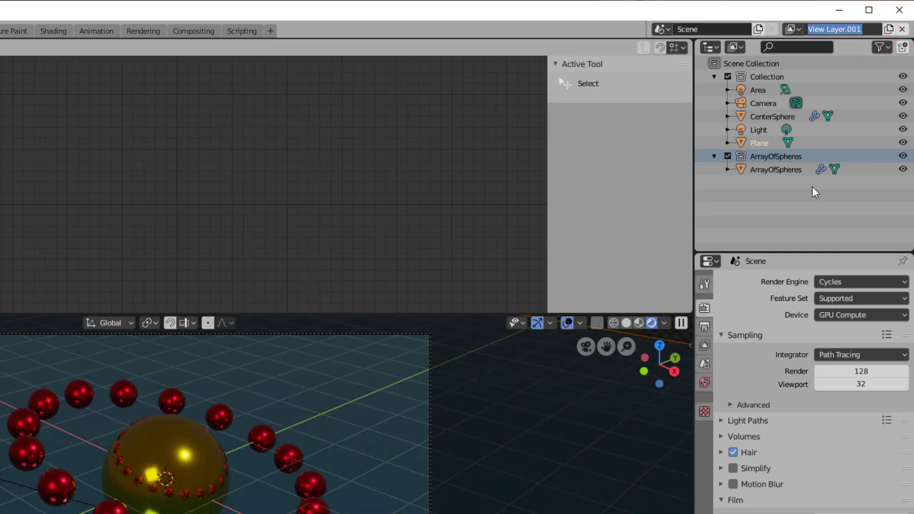
type("Ar")
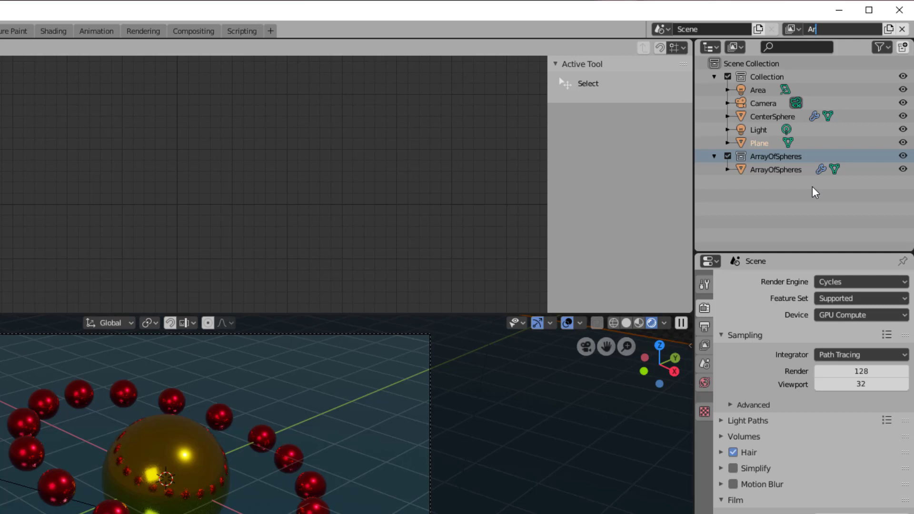
type("rayOfSpheres")
key("Return")
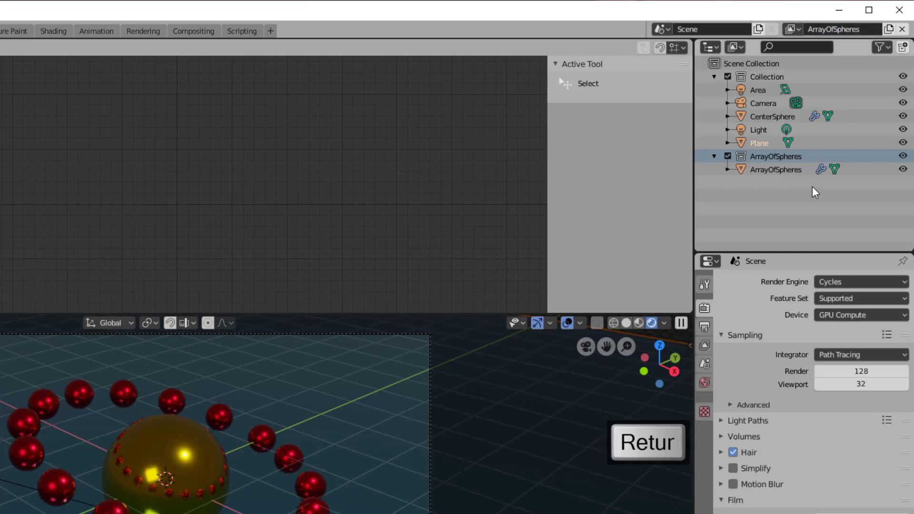
Step: Compare the View Layer and ArrayOfSpheres view layers in the viewport, and try excluding Collection from the ArrayOfSpheres layer
left_click(792, 29)
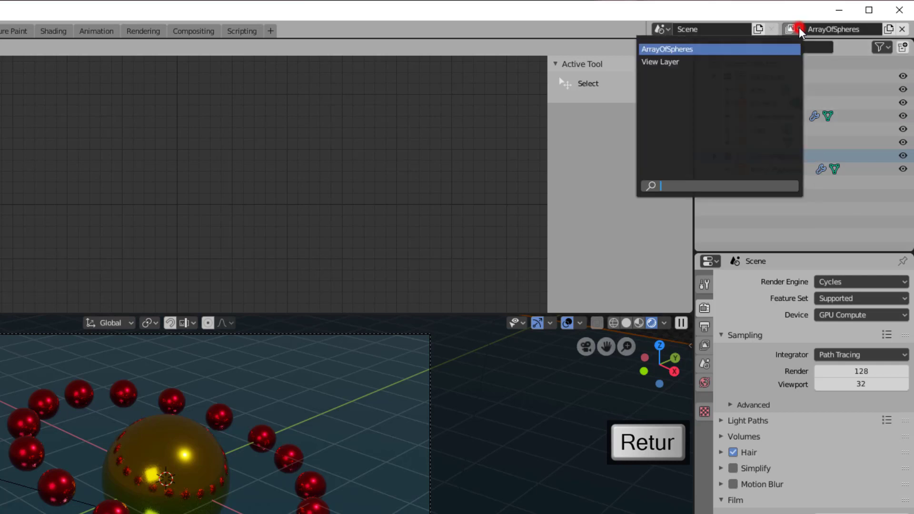
left_click(676, 61)
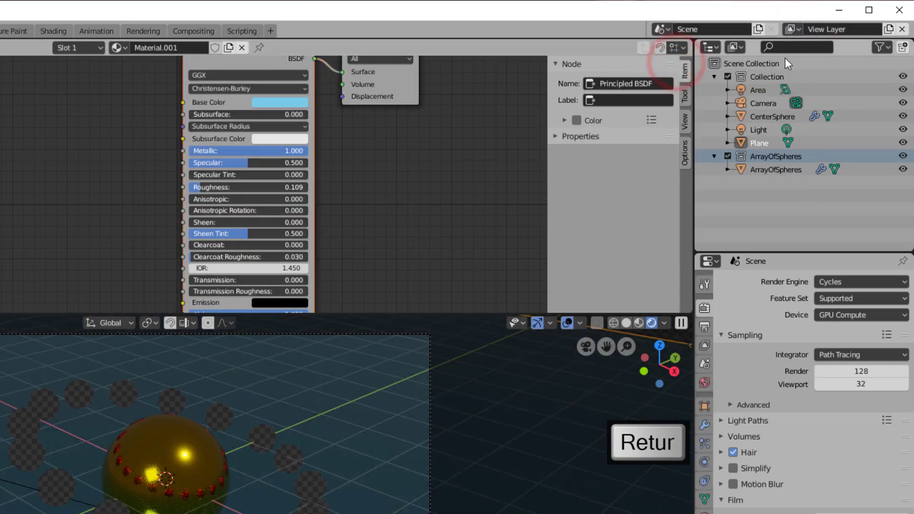
left_click(791, 29)
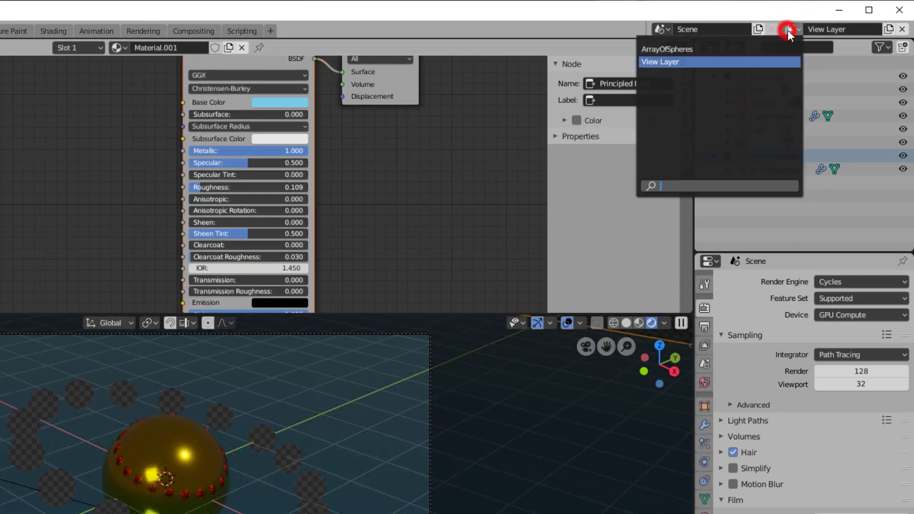
left_click(775, 48)
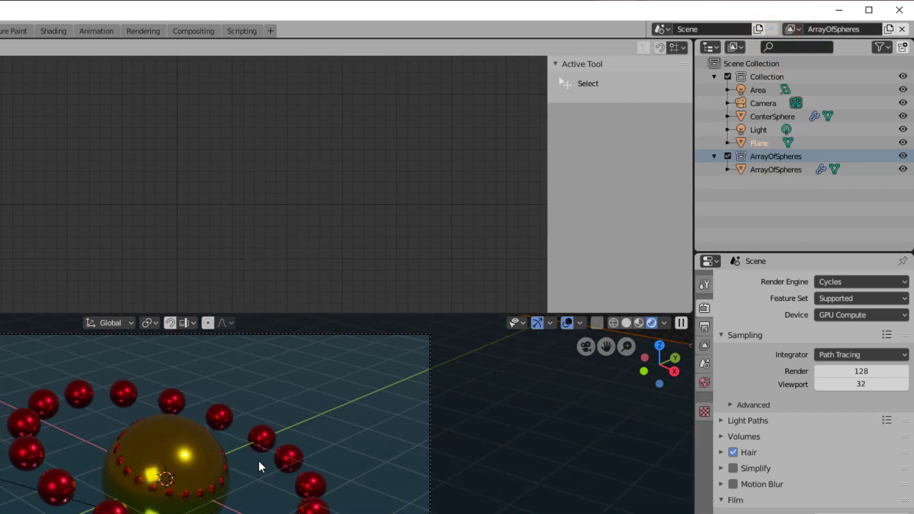
left_click(796, 29)
left_click(755, 62)
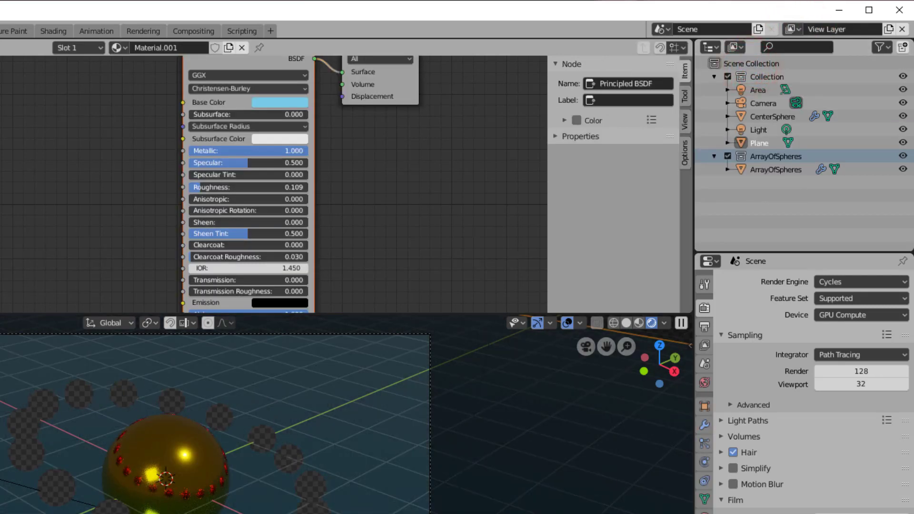
left_click(793, 29)
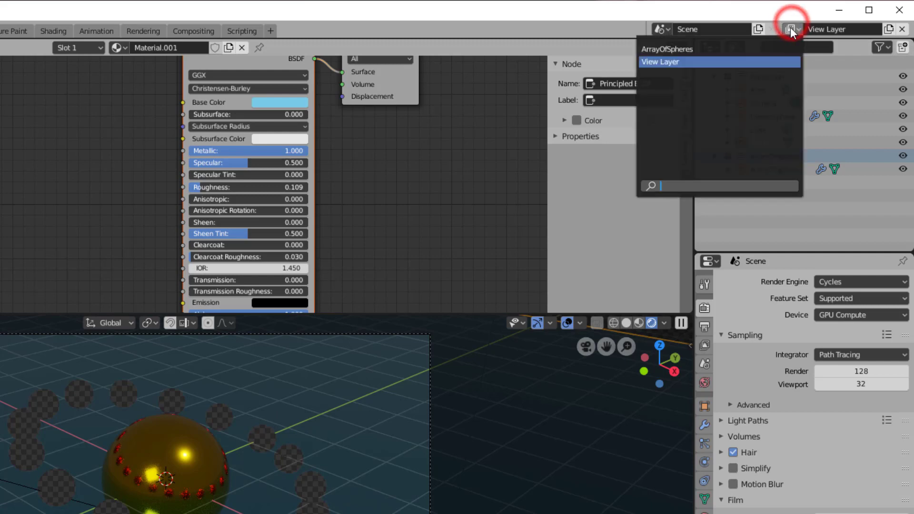
left_click(765, 51)
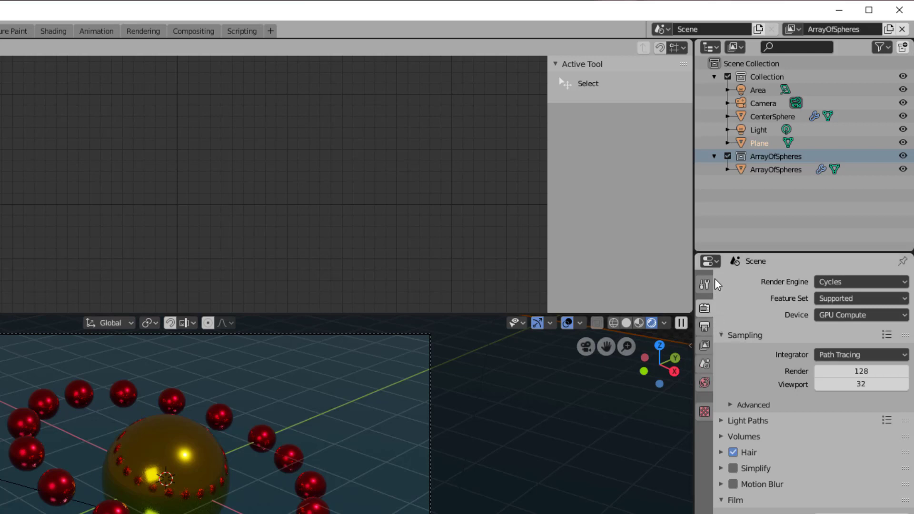
left_click(727, 77)
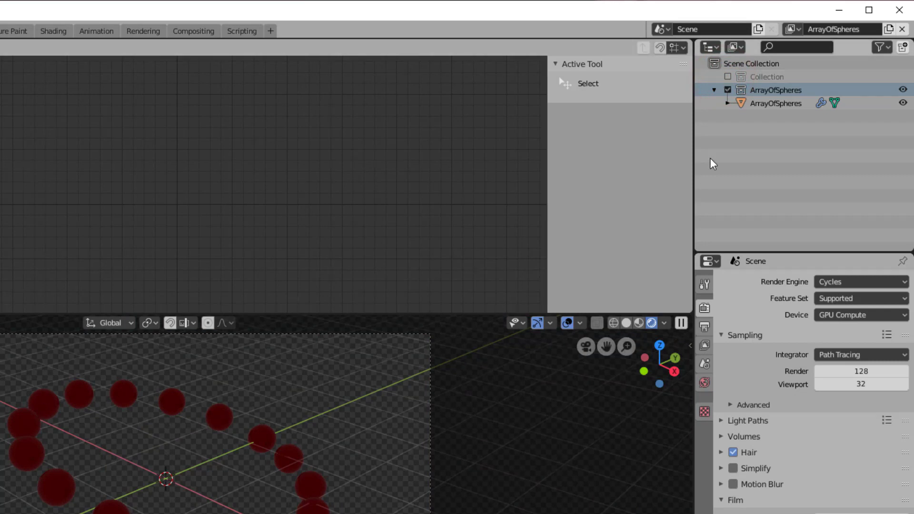
left_click(728, 76)
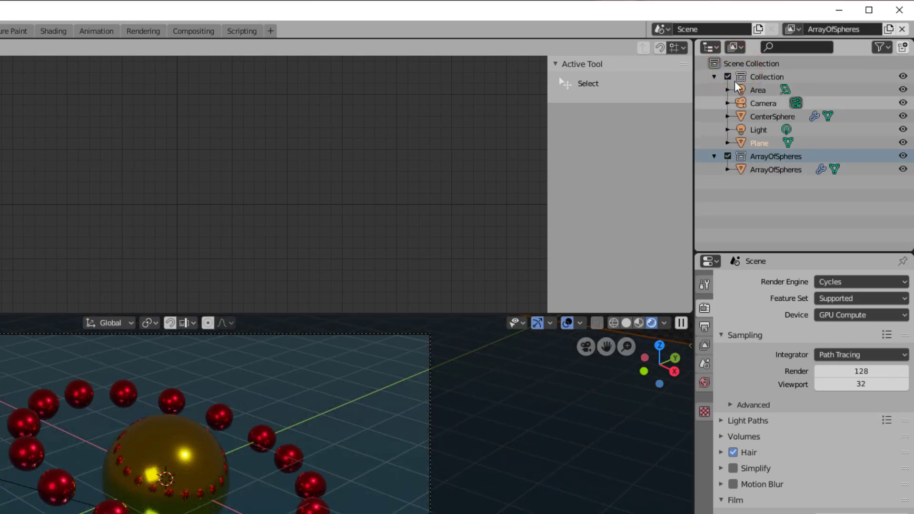
Step: Create a new collection directly under the Scene Collection and name it CenterSphere
left_click(746, 64)
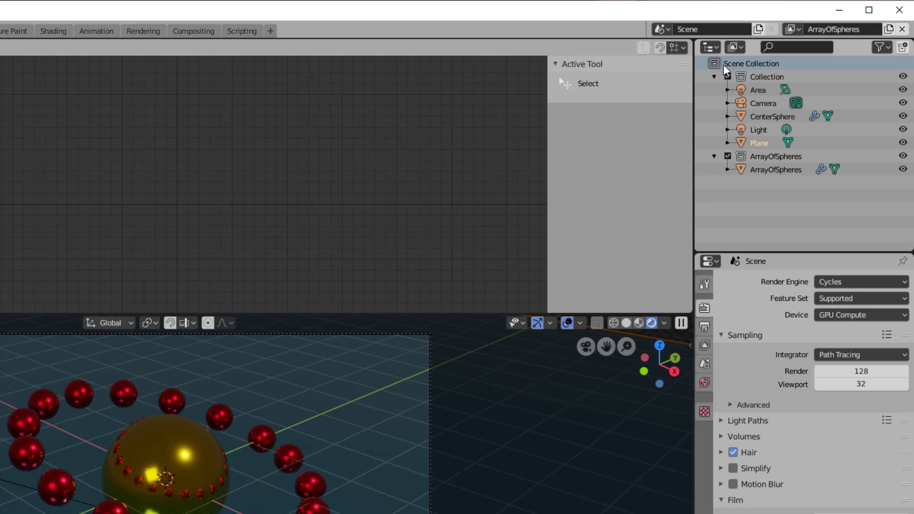
left_click(904, 44)
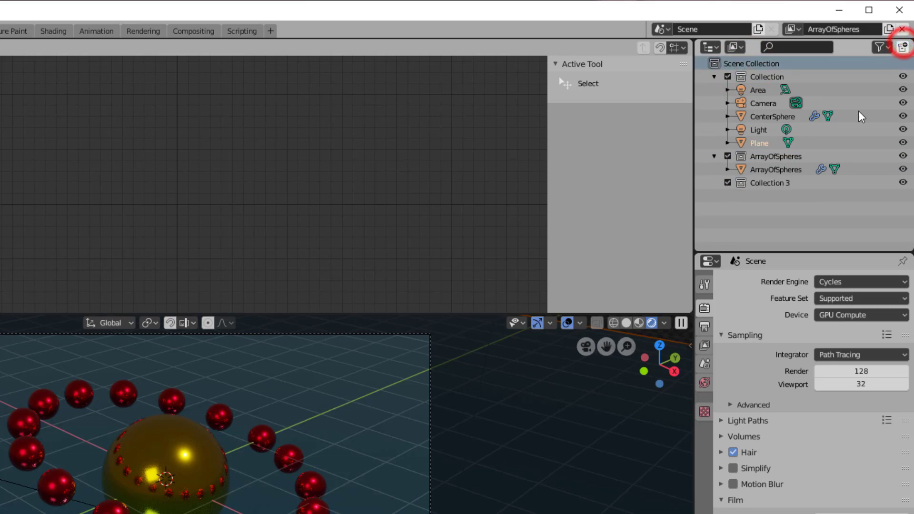
double_click(760, 183)
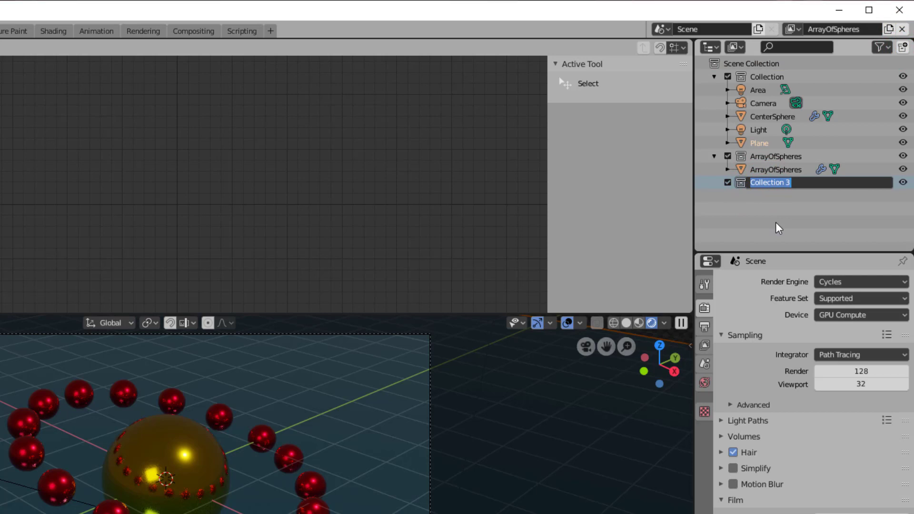
type("Sphe")
key("BackSpace")
key("BackSpace")
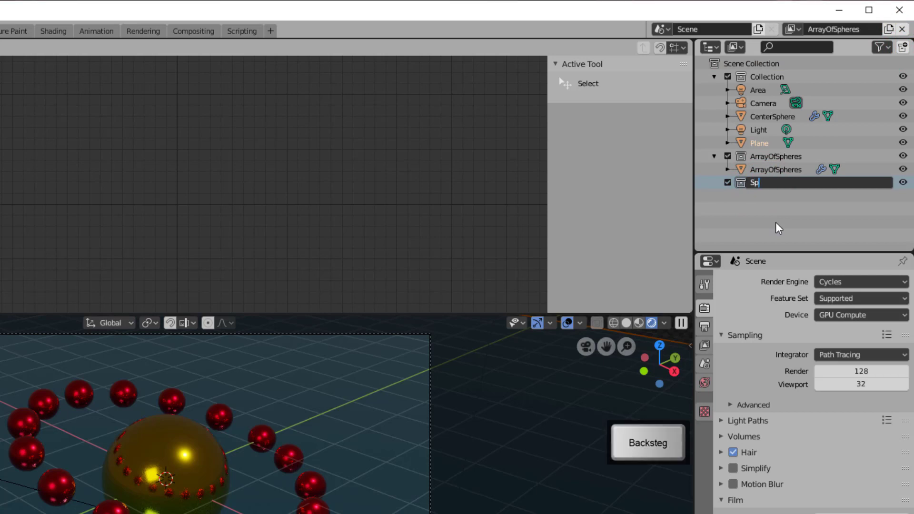
key("BackSpace")
key("BackSpace")
type("CenterSphere")
key("Return")
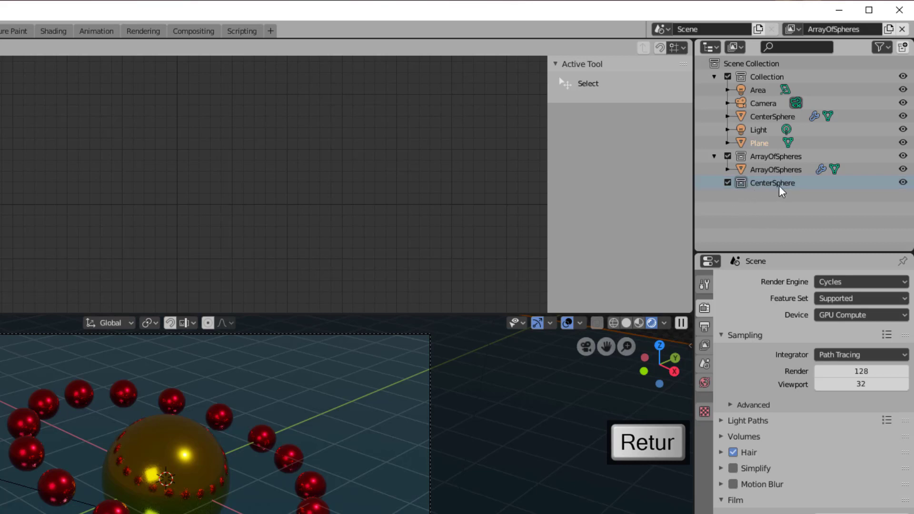
Step: Move the CenterSphere object into the CenterSphere collection and test excluding that collection from the view layer
left_click_drag(761, 117, 770, 190)
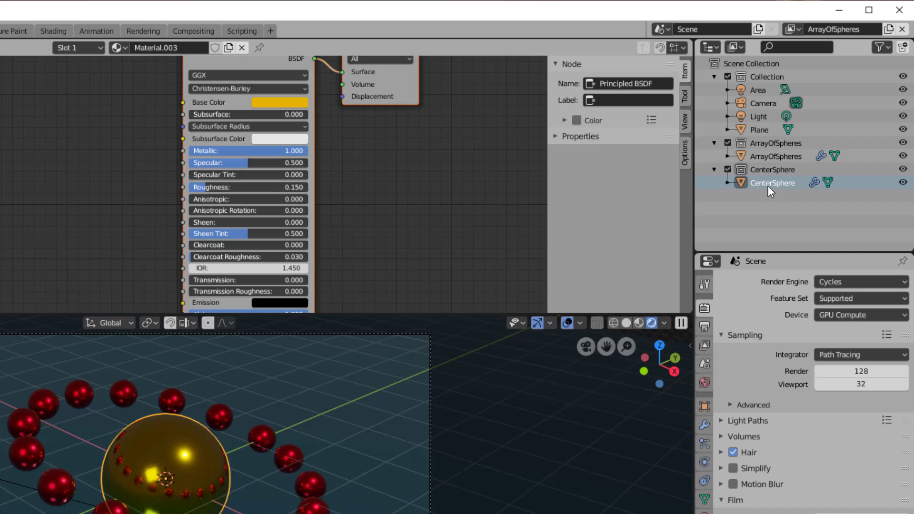
left_click(728, 170)
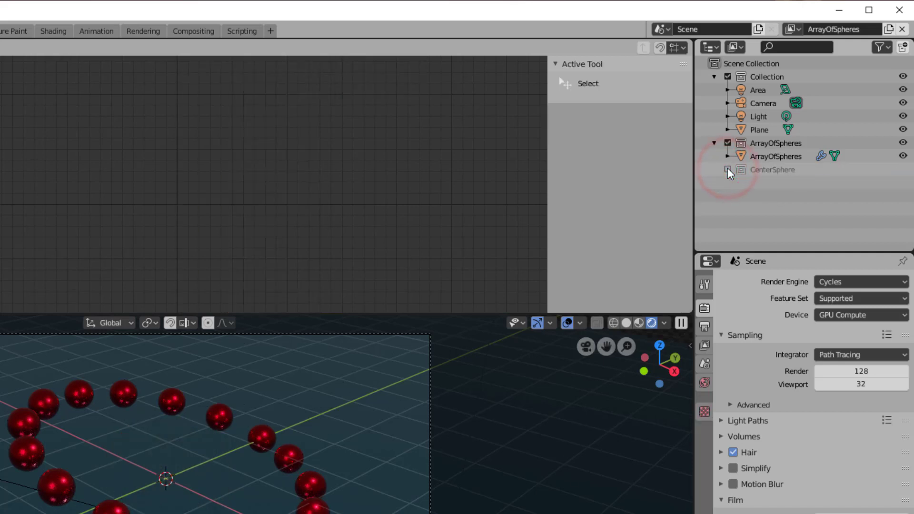
left_click(729, 170)
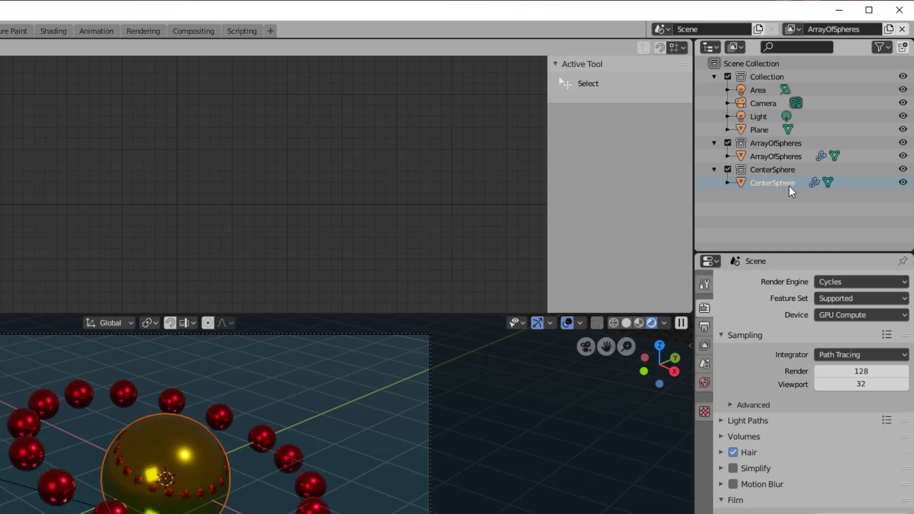
Step: Move the Plane into the CenterSphere collection and exclude that collection from the ArrayOfSpheres view layer
left_click_drag(756, 128, 768, 174)
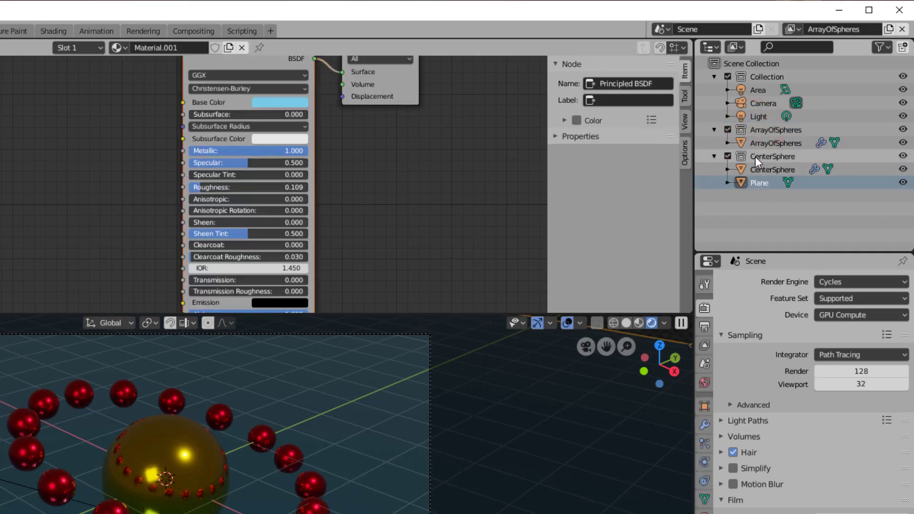
left_click(728, 154)
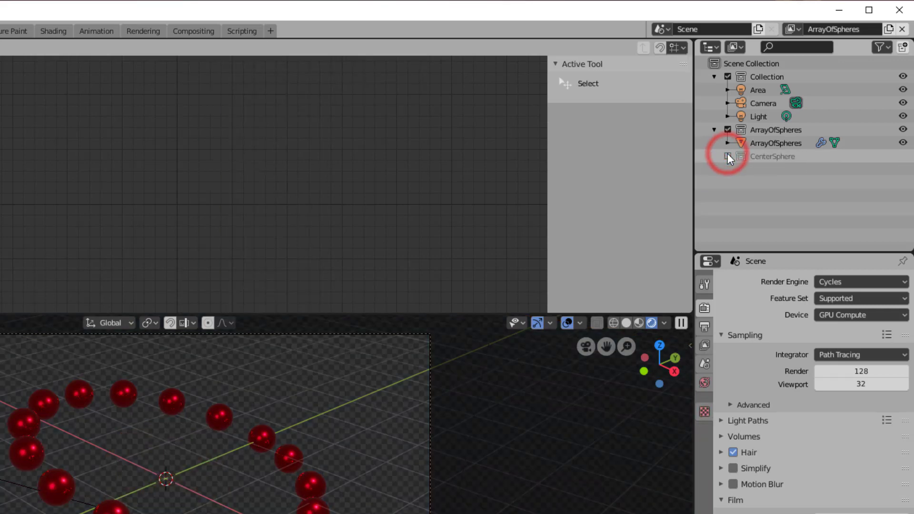
left_click(728, 154)
left_click(728, 156)
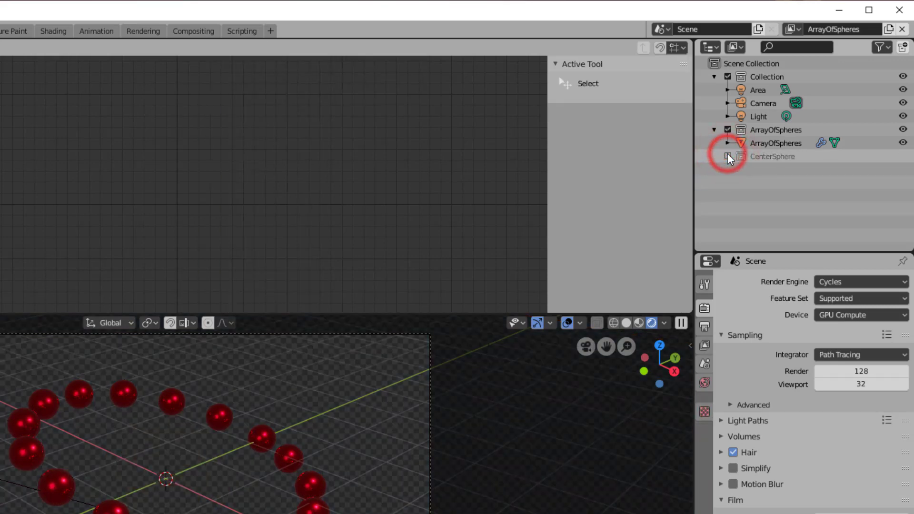
left_click(728, 155)
left_click(728, 155)
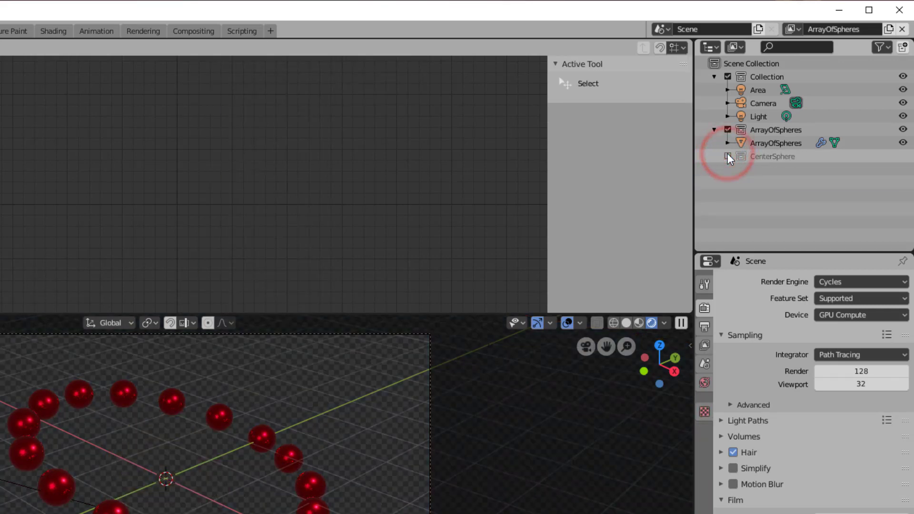
Step: Toggle the CenterSphere collection in the ArrayOfSpheres layer for comparison, leaving it excluded, and switch back to View Layer
left_click(728, 155)
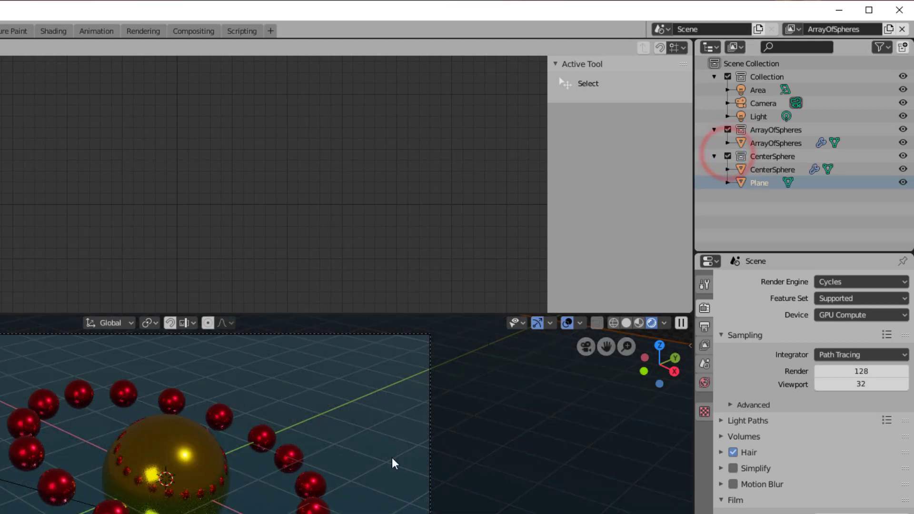
left_click(728, 157)
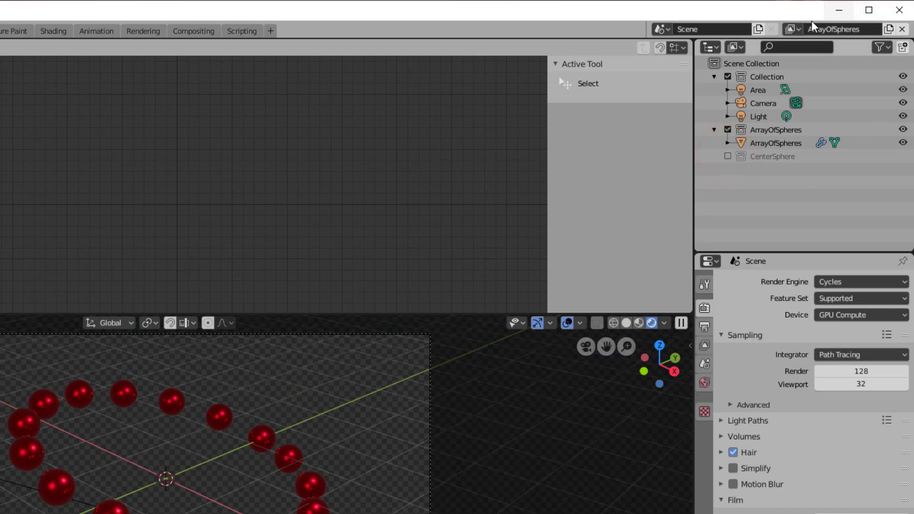
left_click(800, 30)
left_click(751, 63)
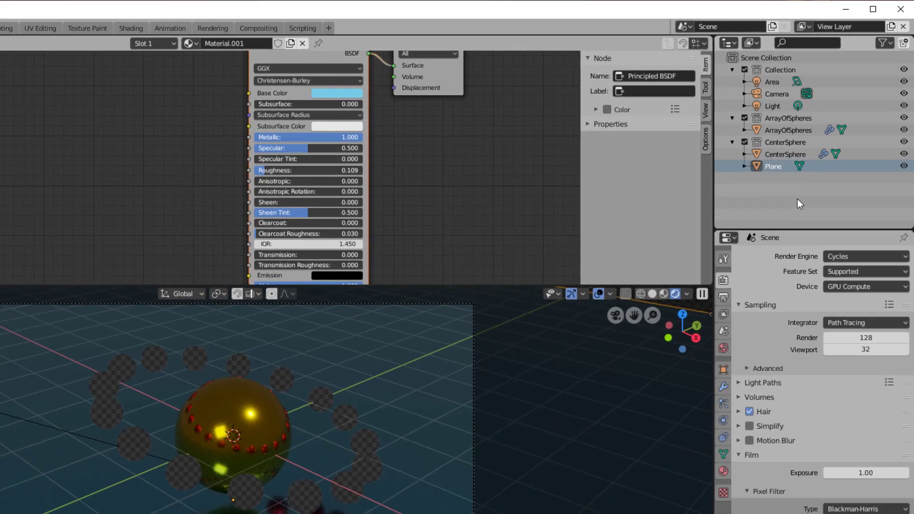
Step: Render the scene and compare the View Layer and ArrayOfSpheres layers of the render result
key("F12")
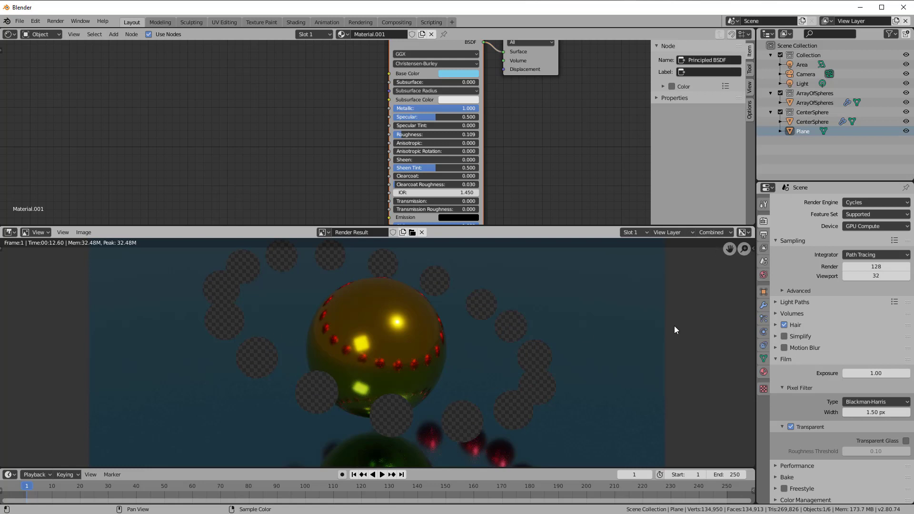
left_click(692, 232)
left_click(683, 258)
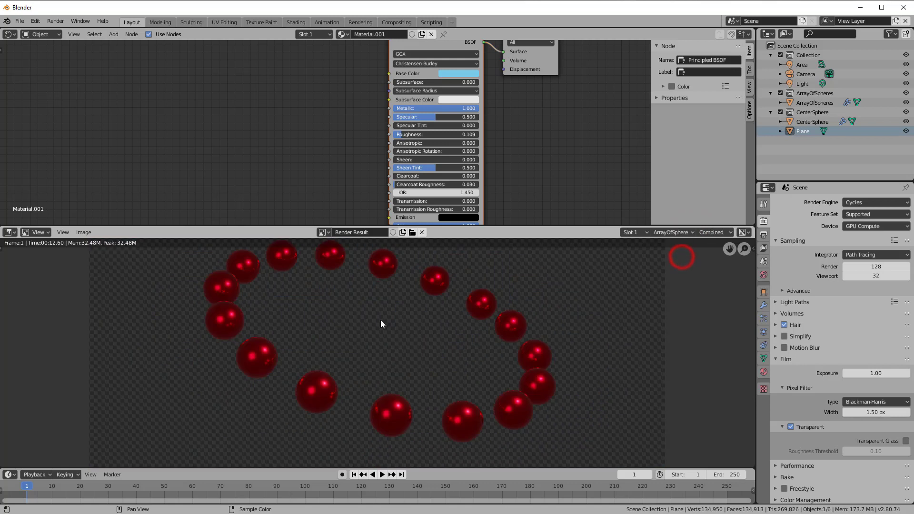
left_click(664, 234)
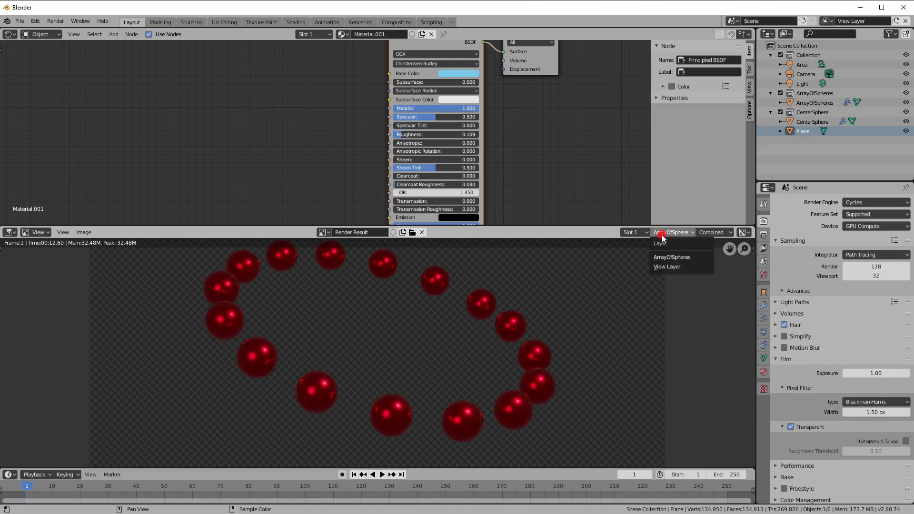
left_click(663, 267)
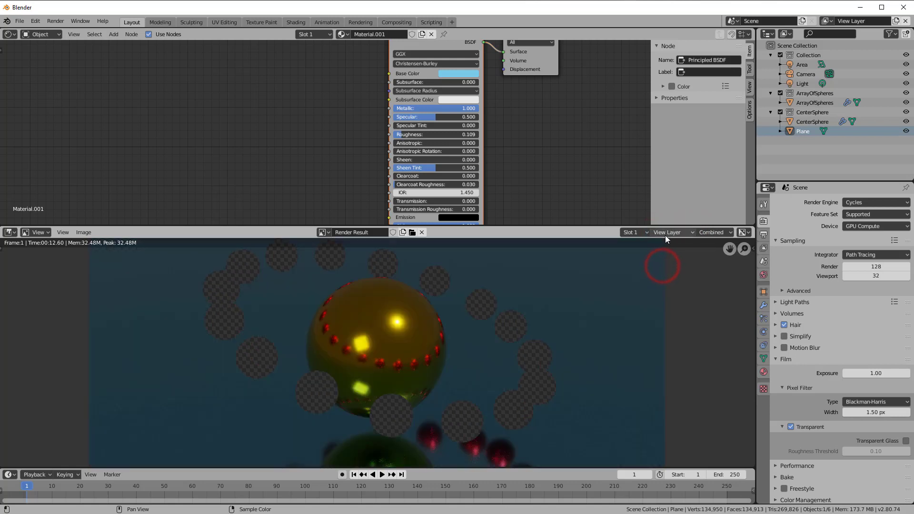
left_click(666, 234)
left_click(666, 257)
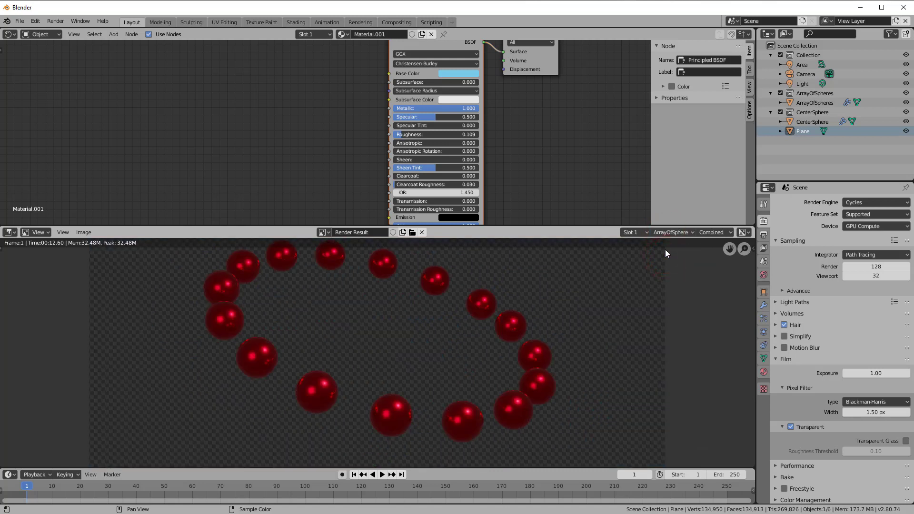
Step: Switch to the Compositing workspace and replace the Dope Sheet with an enlarged Image Editor showing the Render Result
left_click(394, 24)
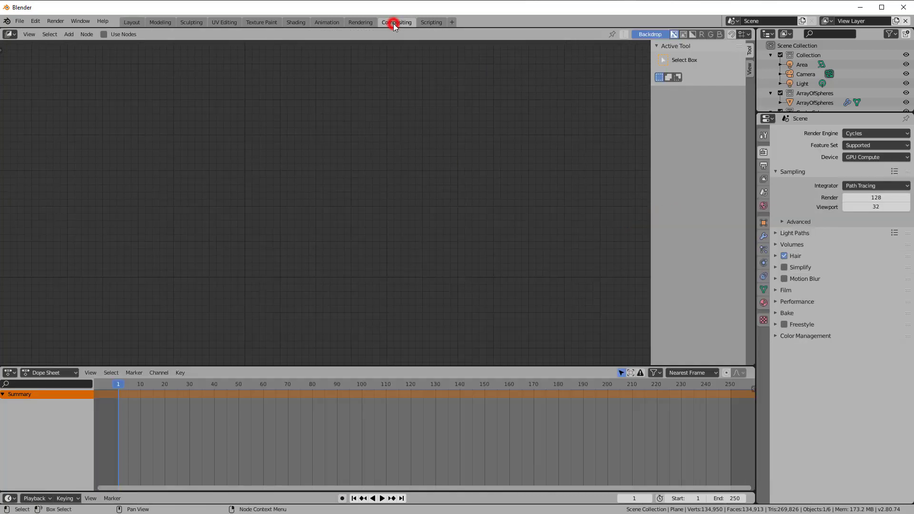
left_click(9, 373)
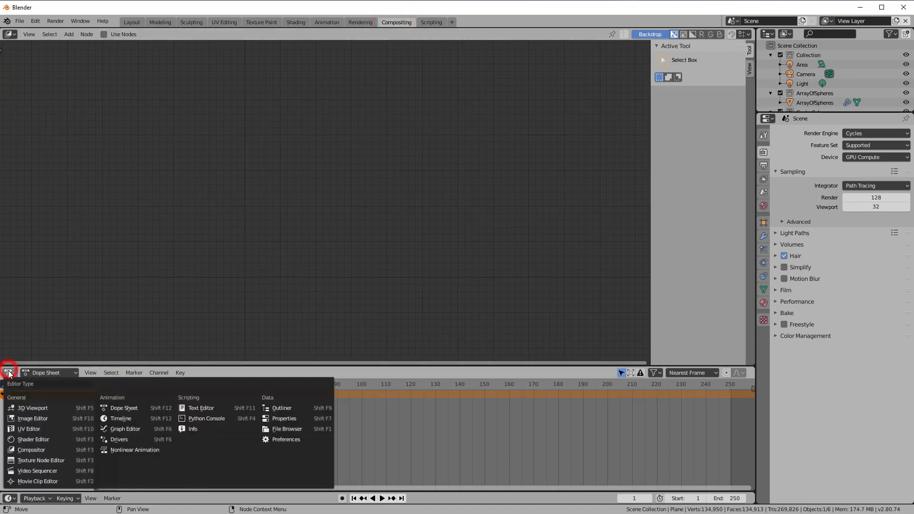
left_click(27, 418)
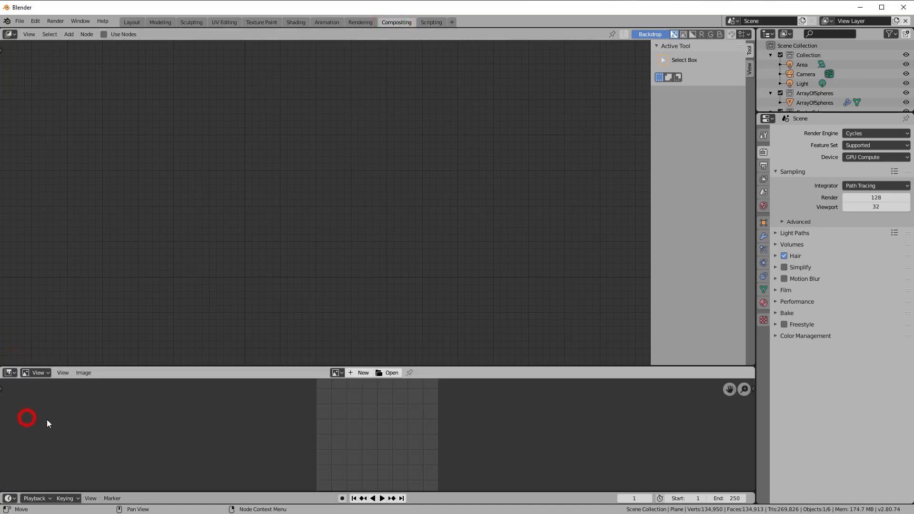
left_click(337, 373)
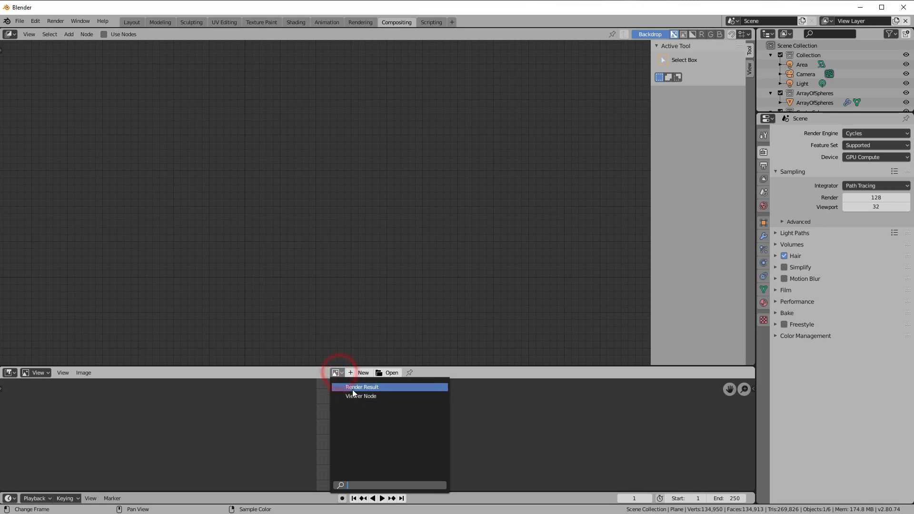
left_click(352, 388)
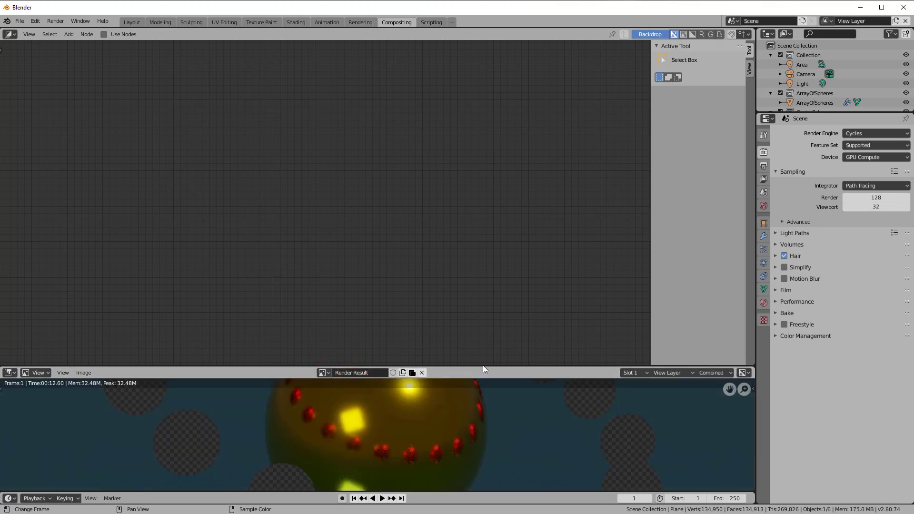
left_click_drag(483, 366, 495, 265)
scroll(469, 361, "down", 3)
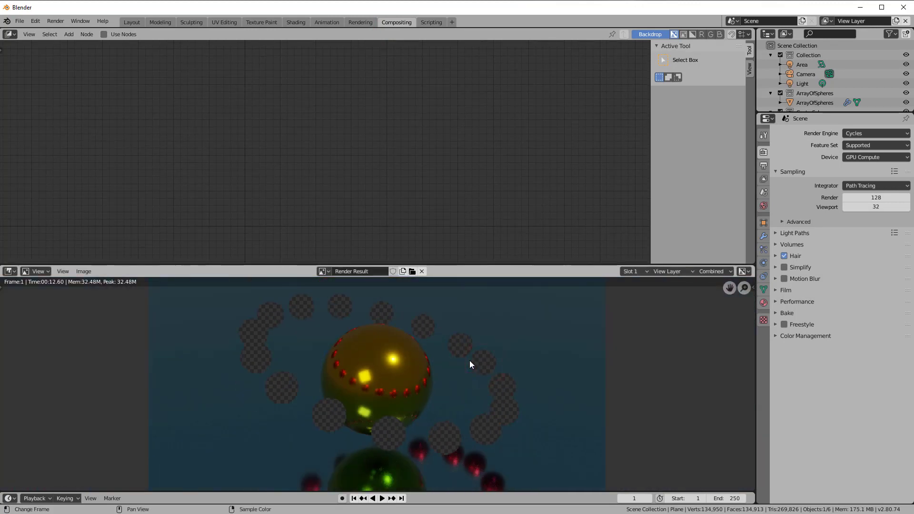
scroll(470, 361, "down", 1)
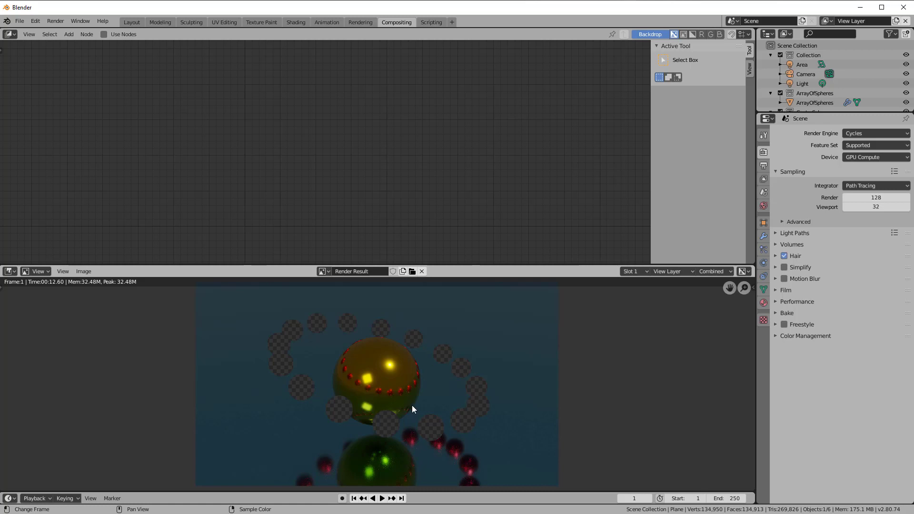
Step: Enable compositing nodes and move the Render Layers and Composite nodes apart to make room between them
left_click(104, 34)
left_click(294, 90)
scroll(294, 91, "up", 3)
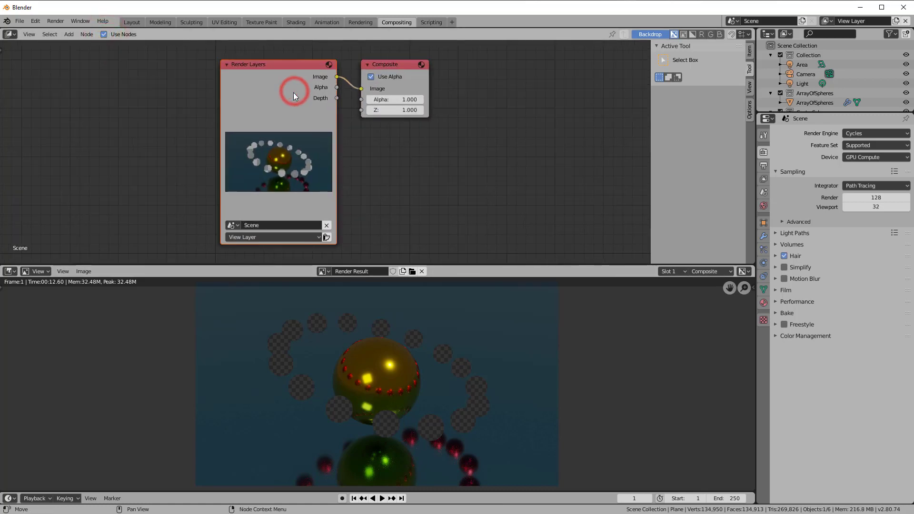
middle_click_drag(410, 142, 448, 115)
scroll(290, 135, "up", 2)
scroll(475, 214, "down", 4)
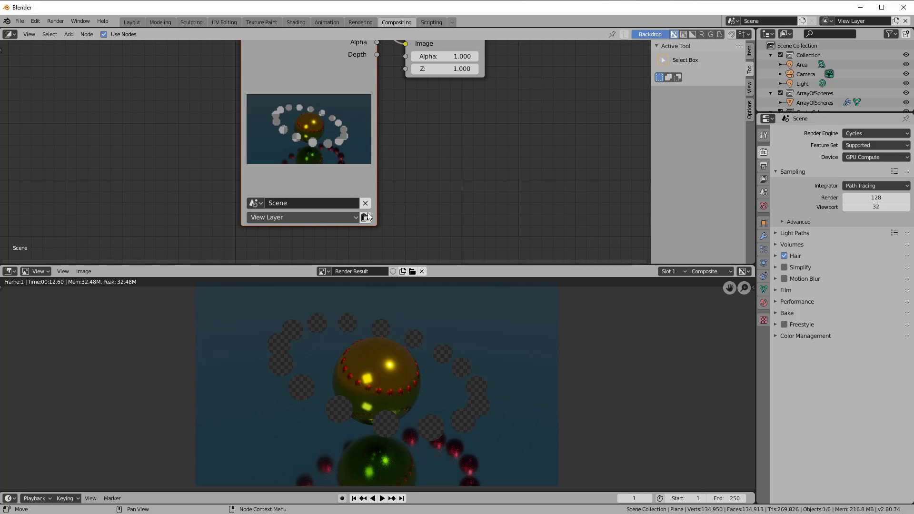
middle_click_drag(461, 186, 382, 238)
scroll(372, 201, "up", 1)
left_click_drag(333, 66, 547, 70)
left_click_drag(201, 84, 140, 65)
scroll(273, 131, "down", 2)
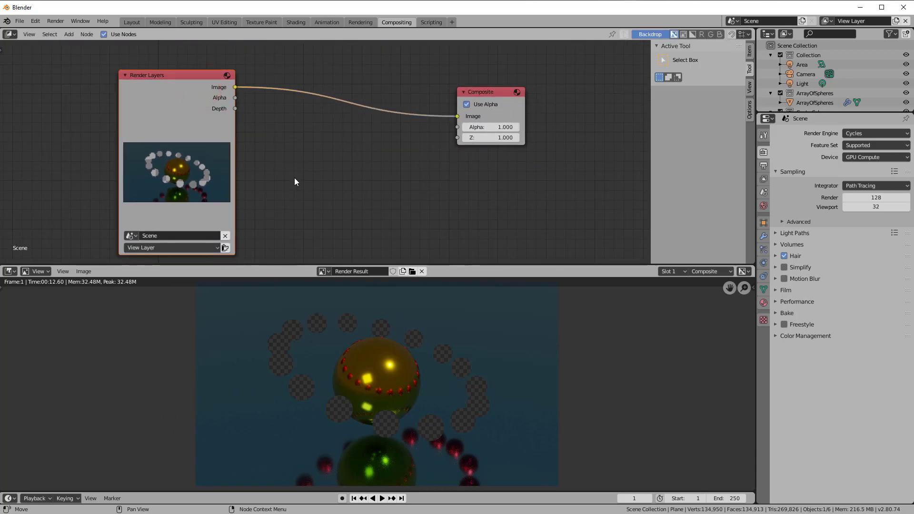
Step: Duplicate the Render Layers node and combine both images through an Alpha Over node feeding the Composite node
key("shift+d")
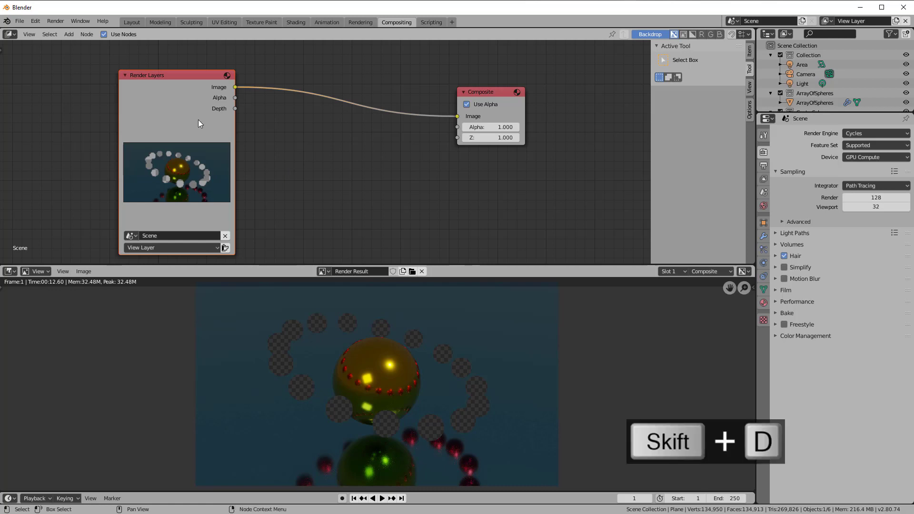
left_click(333, 192)
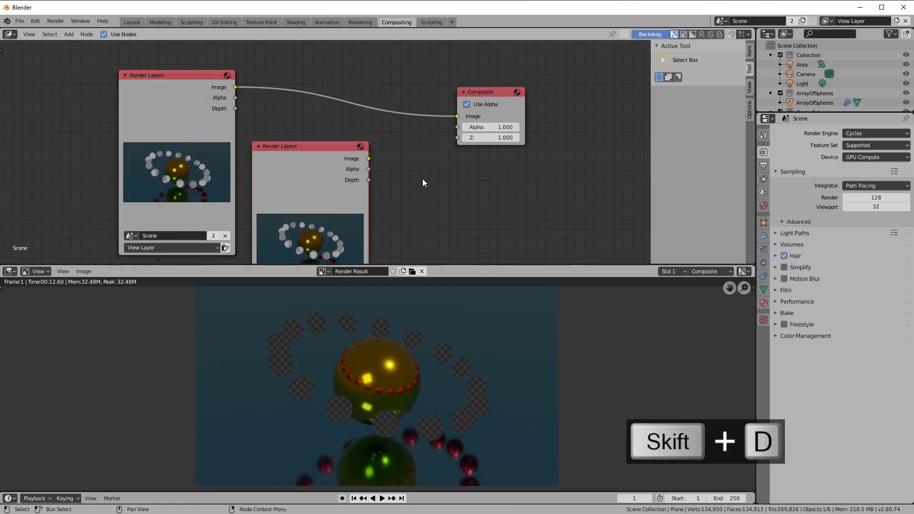
key("shift+a")
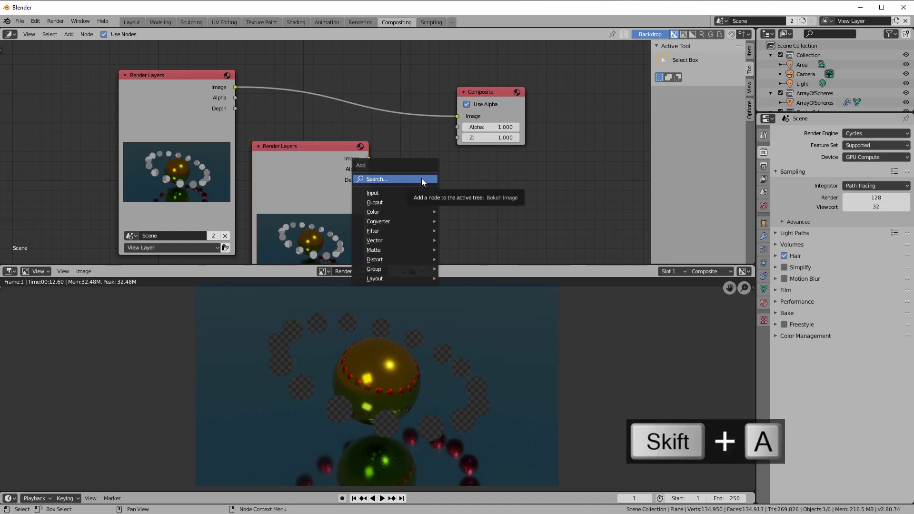
mouse_move(416, 213)
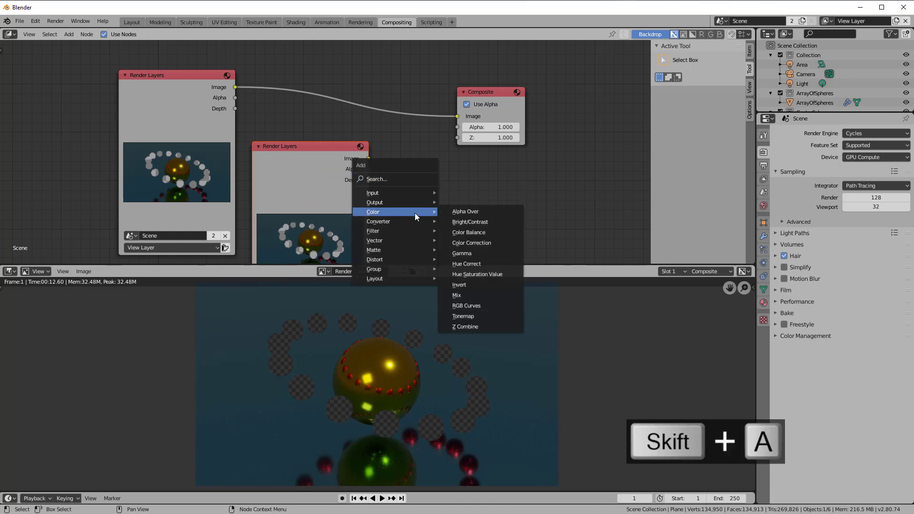
left_click(465, 210)
left_click(409, 73)
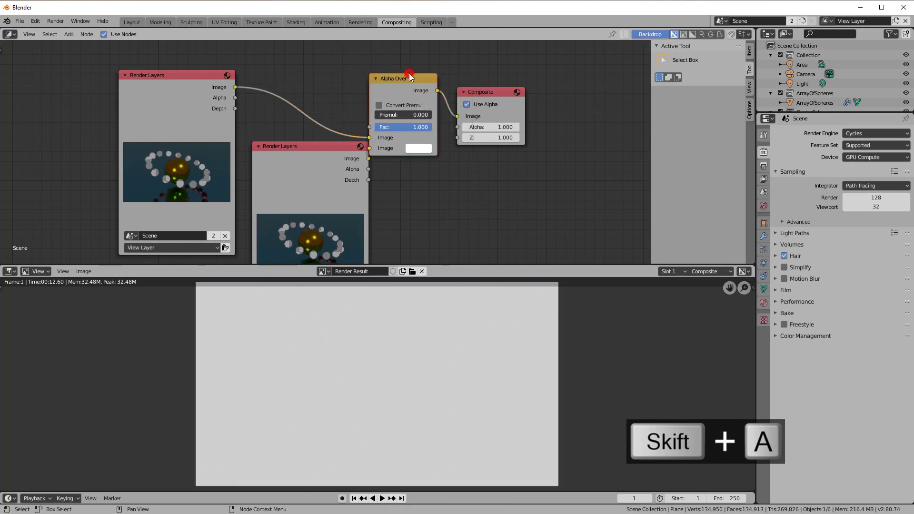
left_click_drag(495, 94, 597, 90)
left_click_drag(366, 82, 442, 79)
left_click_drag(369, 159, 435, 147)
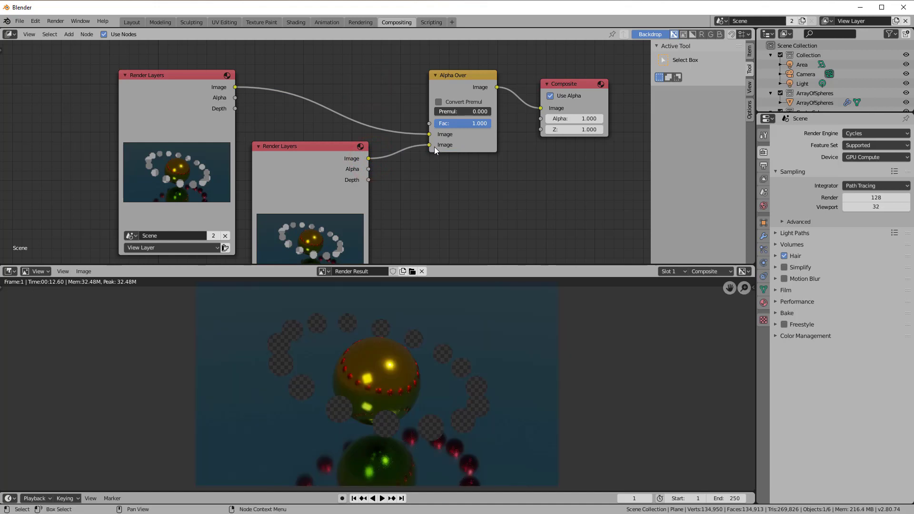
Step: Set the duplicated Render Layers node to use the ArrayOfSpheres view layer
left_click_drag(212, 133, 188, 119)
middle_click_drag(424, 209, 424, 138)
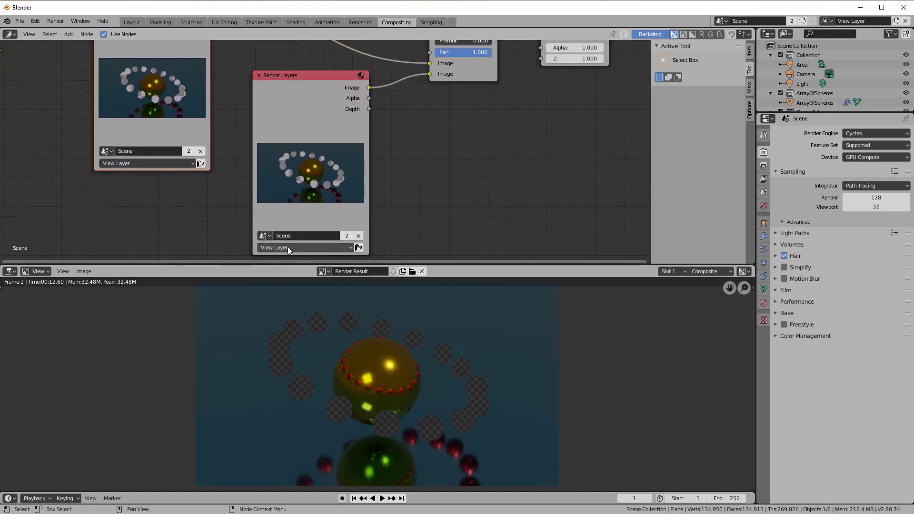
scroll(448, 227, "up", 3)
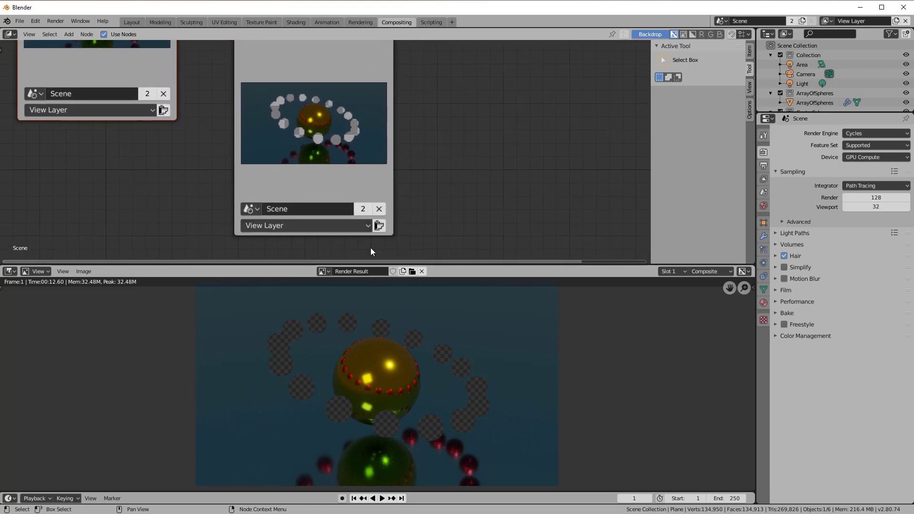
left_click(370, 227)
left_click(261, 253)
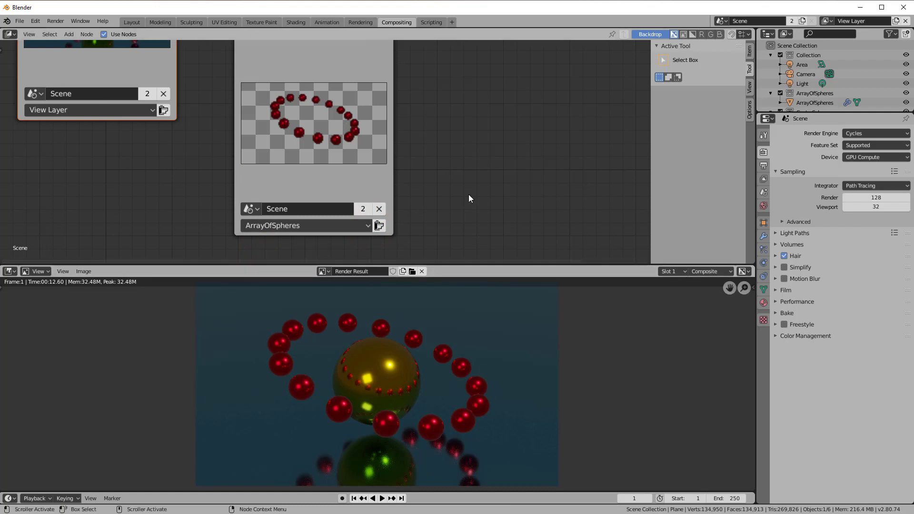
Step: Spread out the Composite, Alpha Over and both Render Layers nodes to leave space between them
scroll(469, 194, "down", 4)
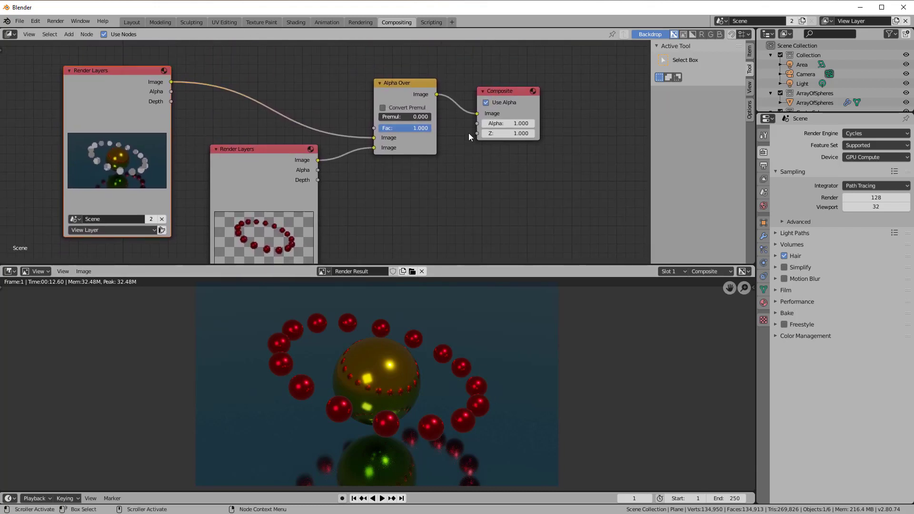
left_click(506, 103)
left_click(488, 101)
left_click_drag(498, 94, 572, 79)
left_click_drag(404, 87, 450, 92)
left_click_drag(122, 86, 141, 52)
left_click_drag(251, 165, 231, 218)
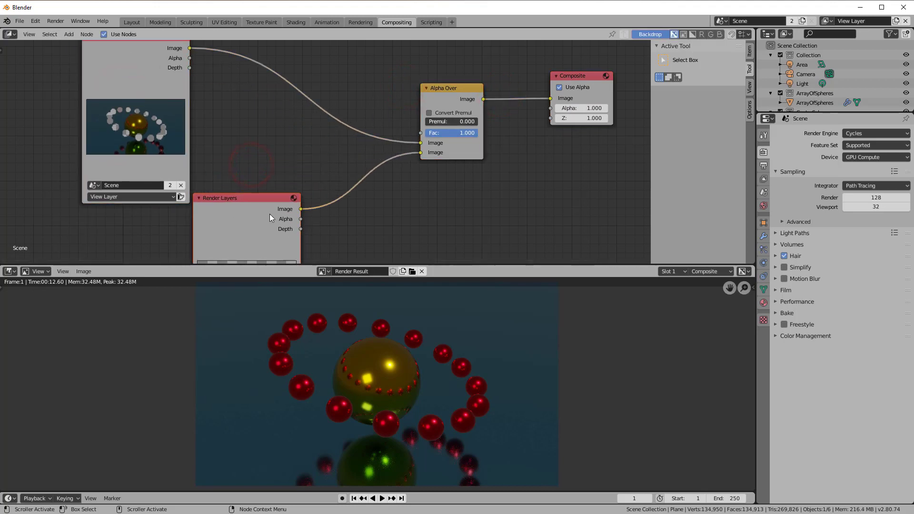
left_click(402, 208)
scroll(390, 195, "down", 1)
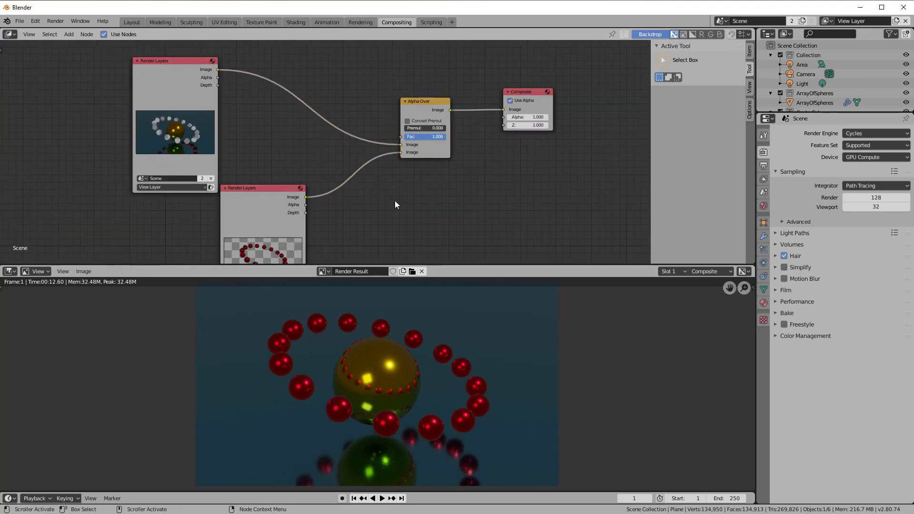
Step: Insert a Hue Saturation Value node between the ArrayOfSpheres Render Layers node and Alpha Over, and set its hue to about 0.658
middle_click_drag(396, 201, 422, 153)
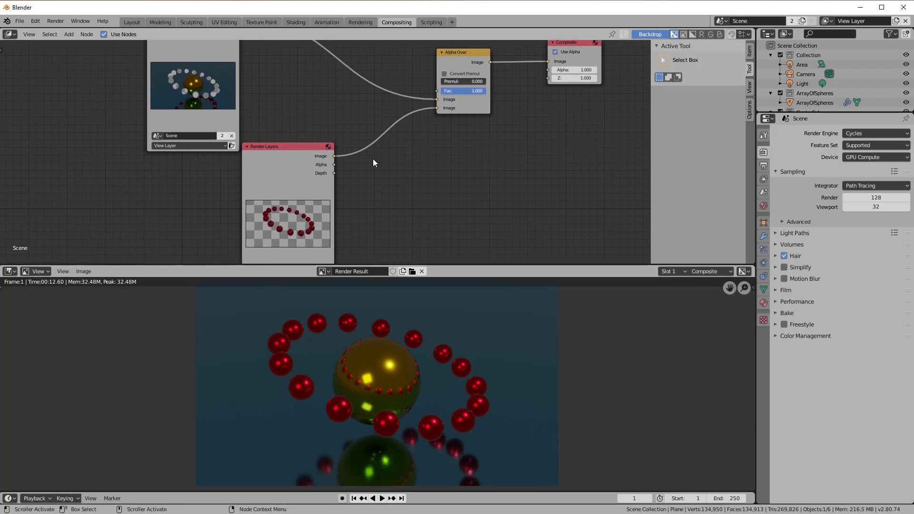
key("shift+a")
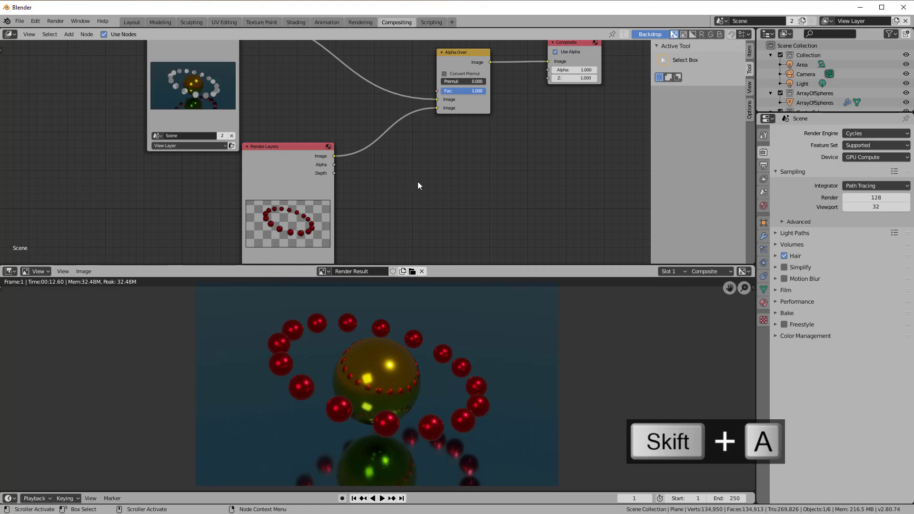
mouse_move(418, 185)
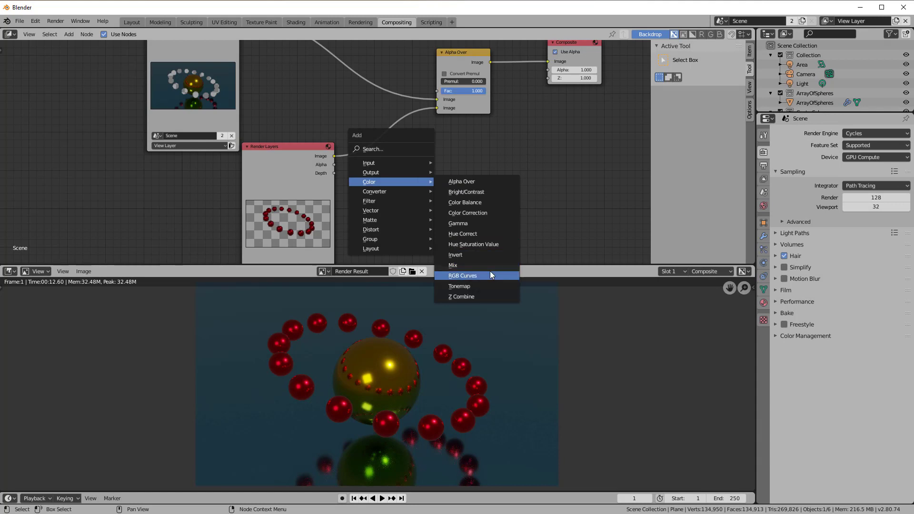
left_click(473, 244)
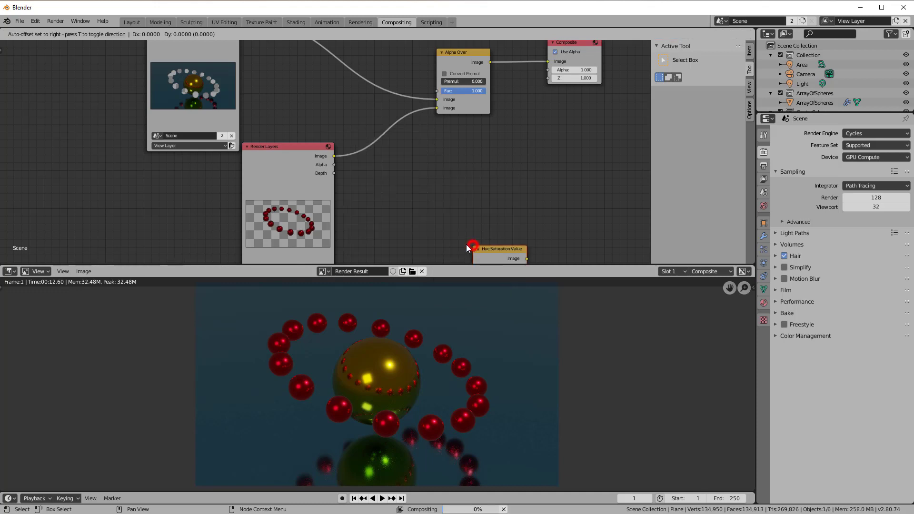
left_click(357, 134)
left_click_drag(388, 164, 399, 171)
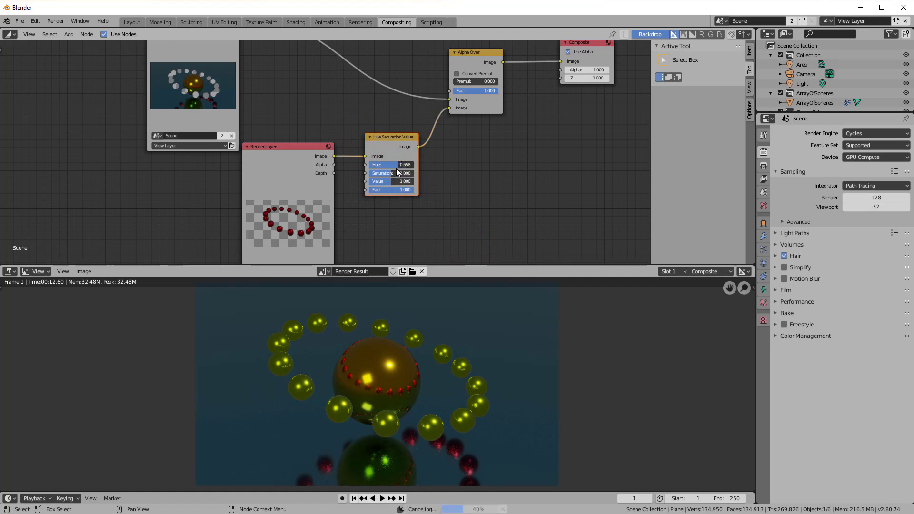
Step: Set the Hue Saturation Value node's hue to about 0.767 and move it lower together with the ArrayOfSpheres Render Layers node
left_click_drag(394, 167, 409, 165)
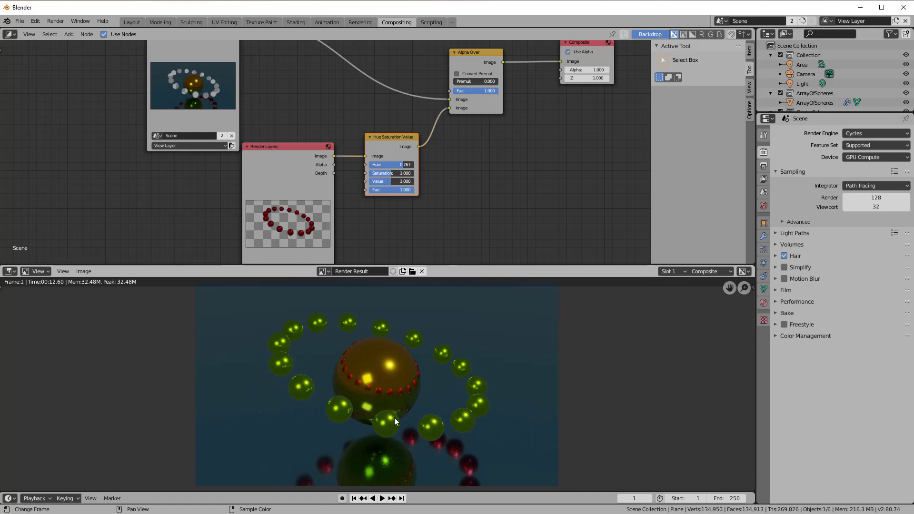
scroll(482, 428, "up", 1)
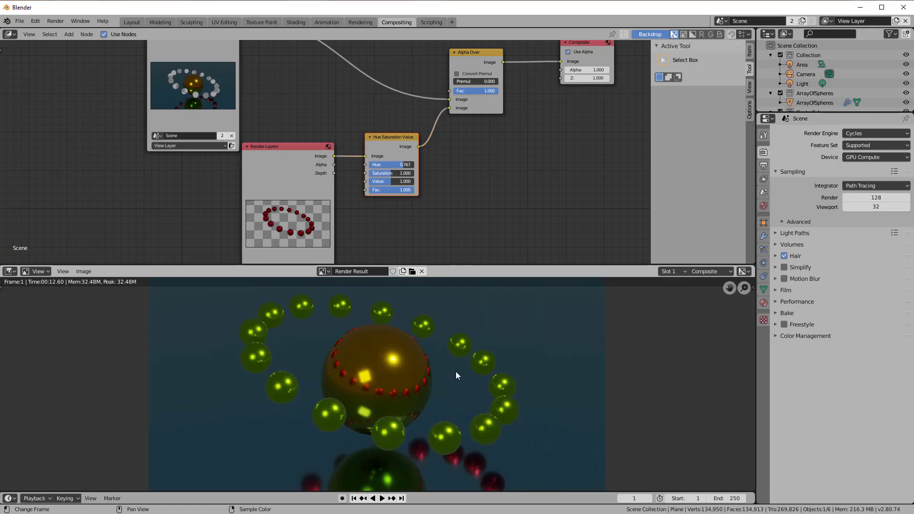
left_click_drag(308, 150, 250, 199)
left_click_drag(378, 143, 353, 201)
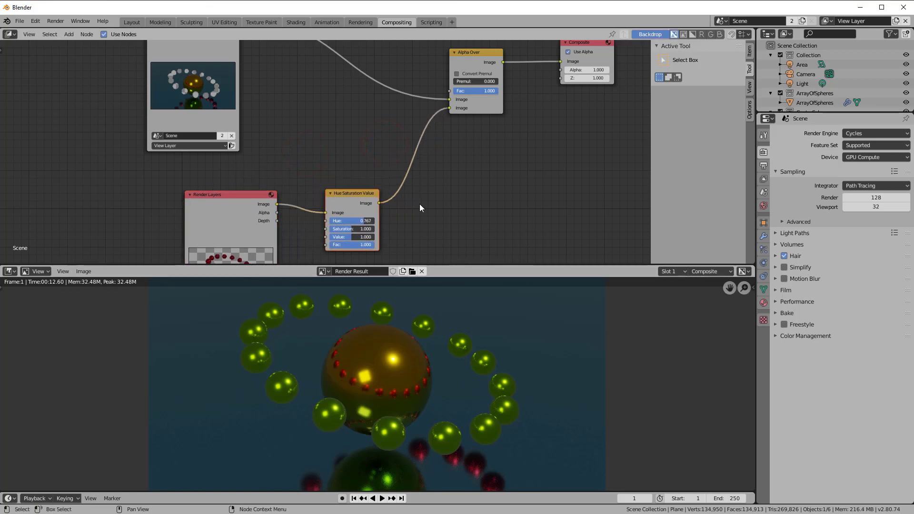
Step: Insert a Glare filter node on the link between the Hue Saturation Value and Alpha Over nodes
key("shift+a")
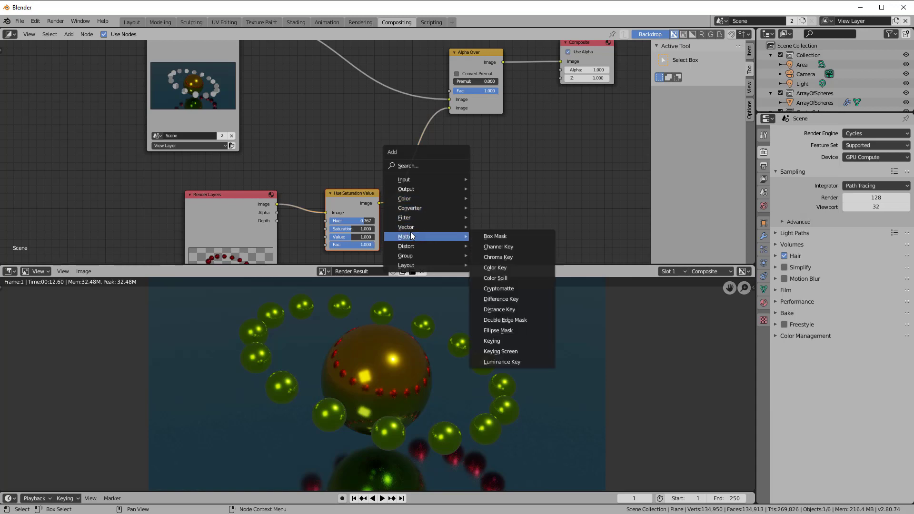
mouse_move(420, 219)
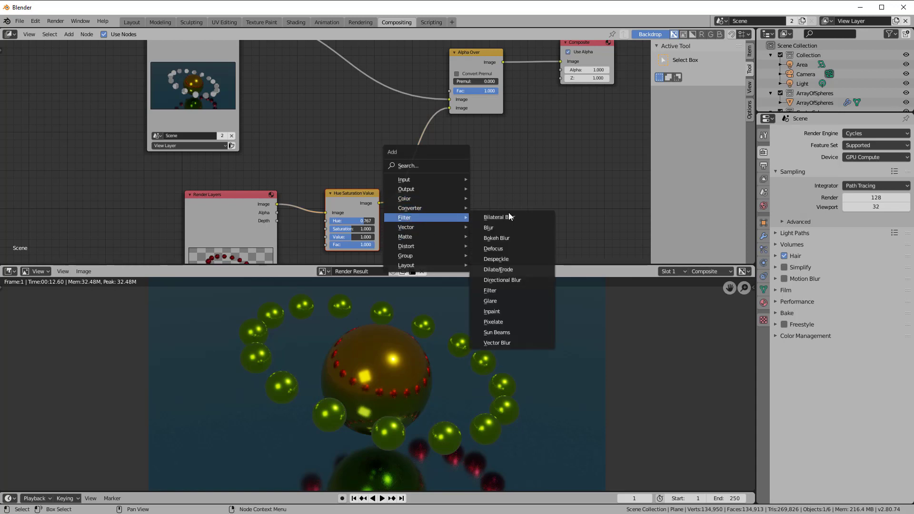
left_click(533, 301)
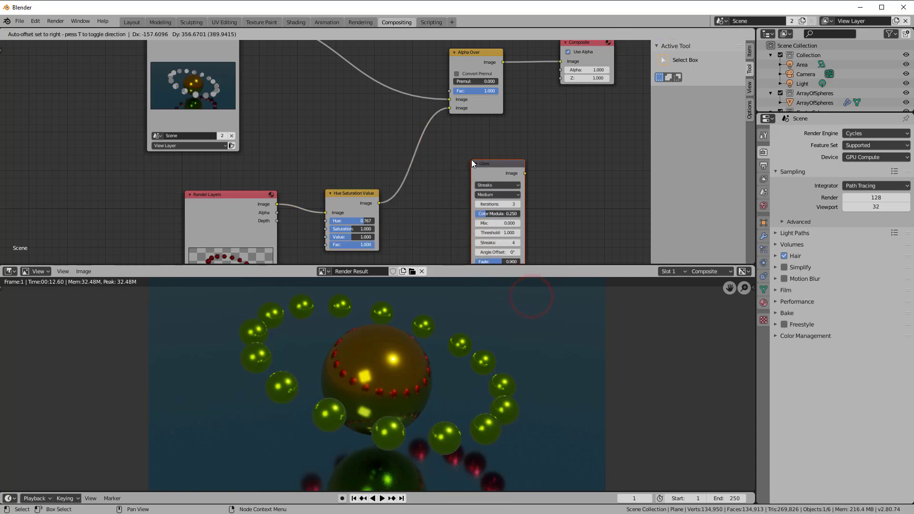
left_click(409, 143)
mouse_move(505, 218)
middle_mouse_down()
mouse_move(501, 185)
mouse_move(501, 197)
middle_mouse_up()
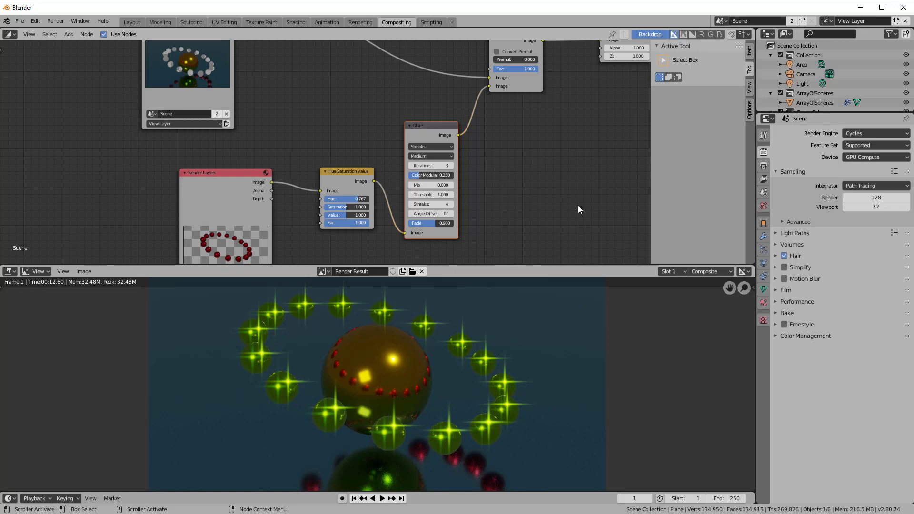
scroll(573, 218, "down", 2)
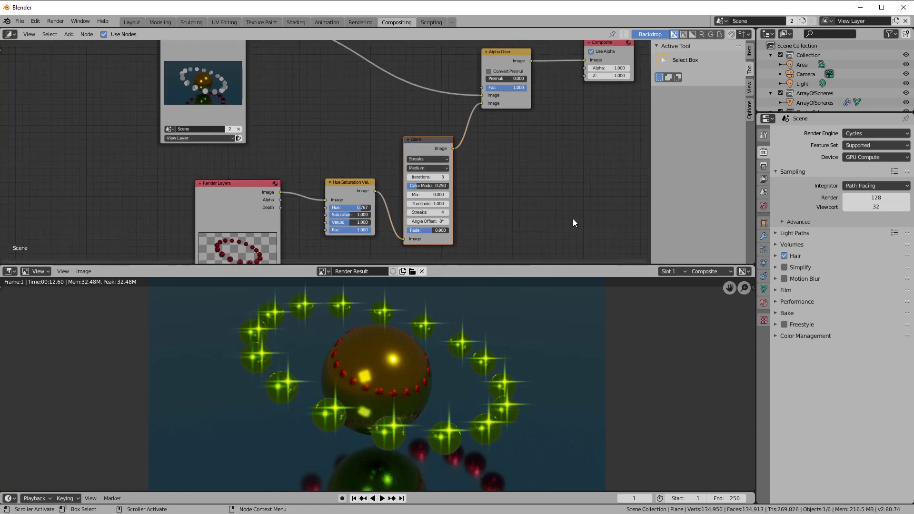
Step: Try the ArrayOfSpheres layer's Alpha output as the Alpha Over factor, and remove that link
left_click_drag(280, 200, 485, 88)
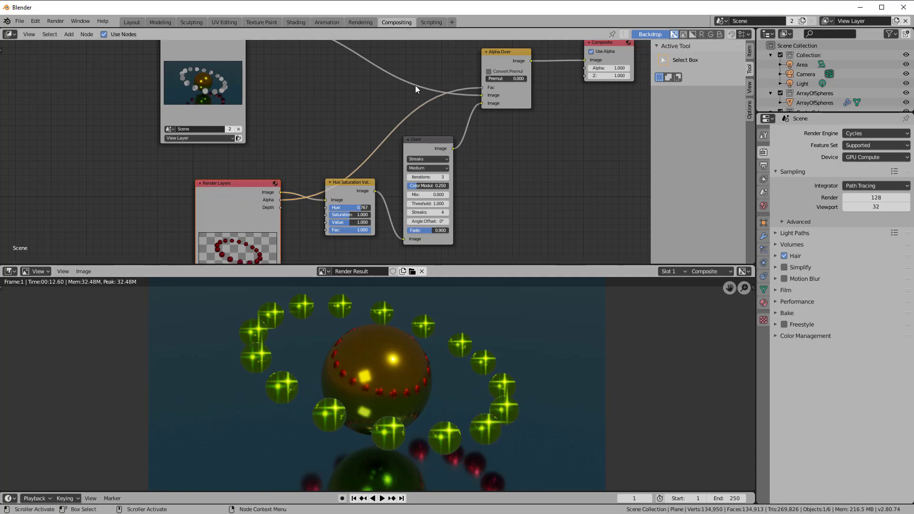
left_click_drag(482, 88, 418, 129)
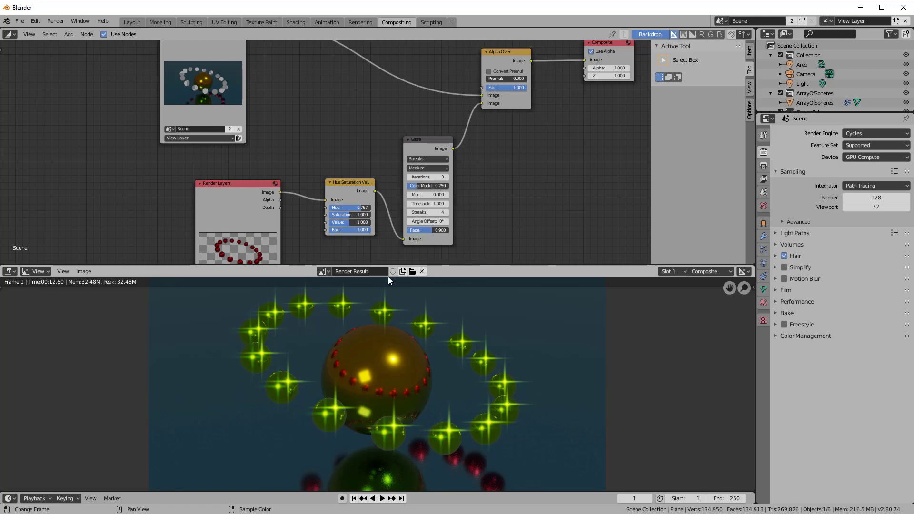
Step: Rearrange the ArrayOfSpheres Render Layers, Glare and Hue Saturation Value nodes to free space for another node above them
left_click_drag(251, 210, 232, 202)
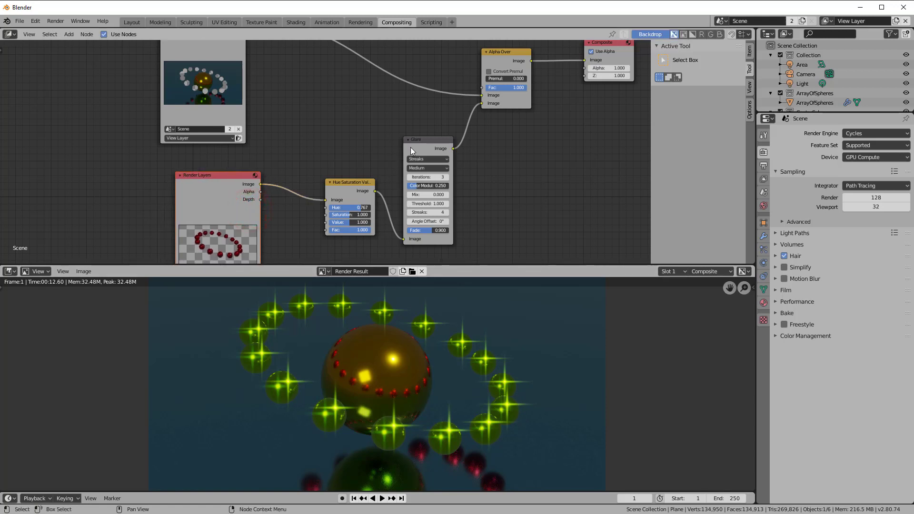
left_click_drag(416, 144, 423, 179)
left_click_drag(353, 187, 355, 213)
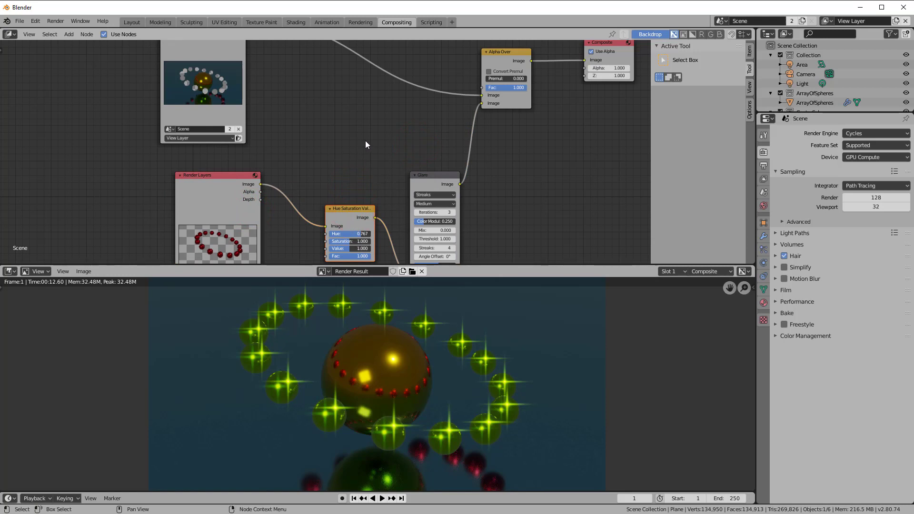
Step: Add a Dilate/Erode node and route the ArrayOfSpheres layer's Alpha through it into the Alpha Over factor
key("shift+a")
mouse_move(356, 138)
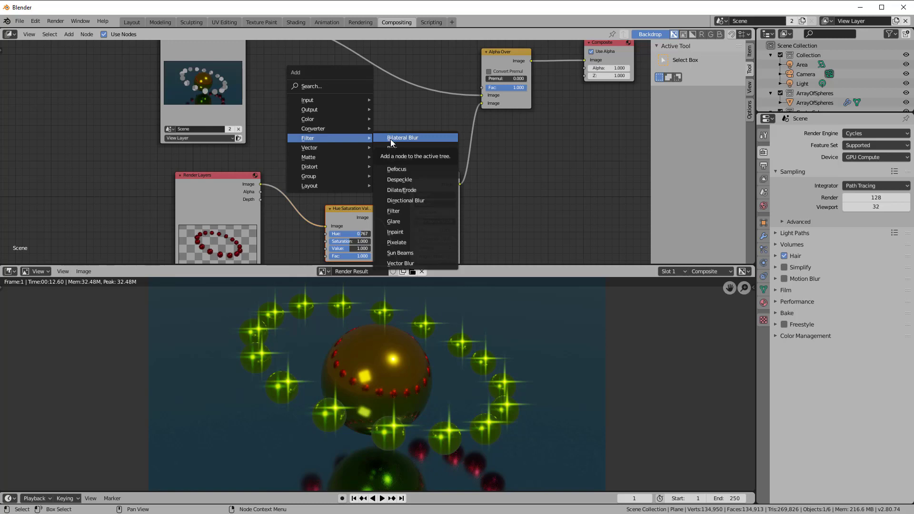
left_click(421, 190)
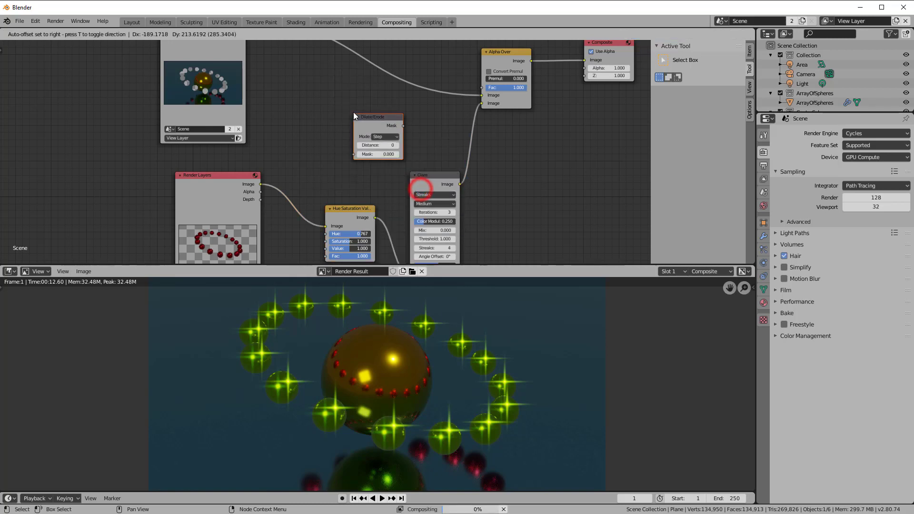
left_click(358, 110)
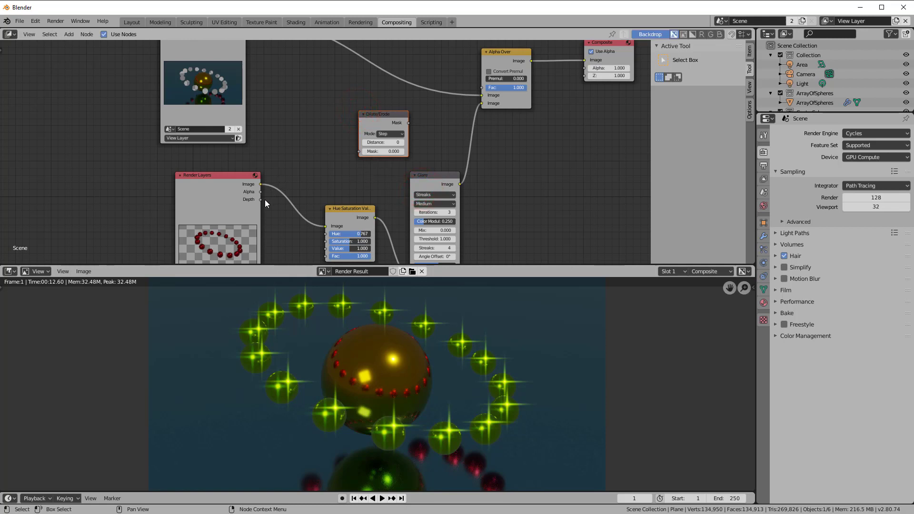
left_click_drag(261, 192, 359, 153)
left_click_drag(409, 123, 483, 88)
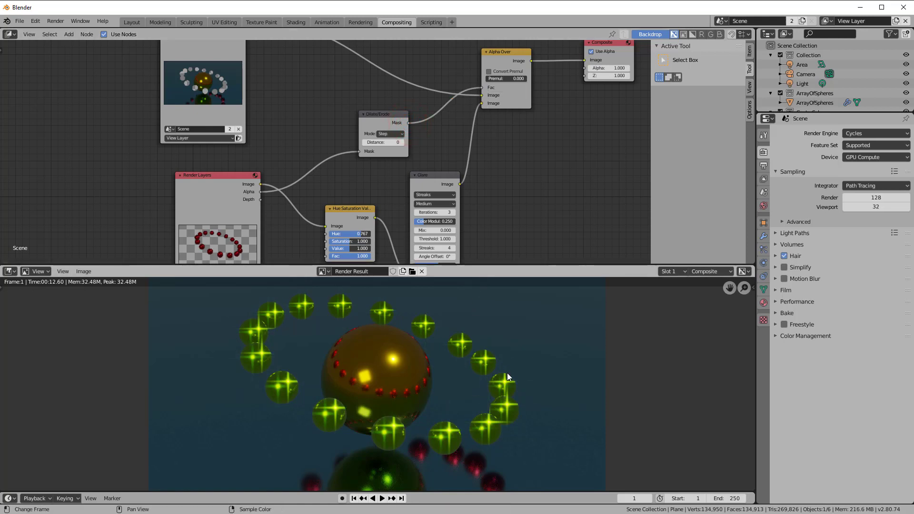
Step: Switch the Dilate/Erode node to Feather mode and raise its distance to 95
scroll(462, 181, "up", 2)
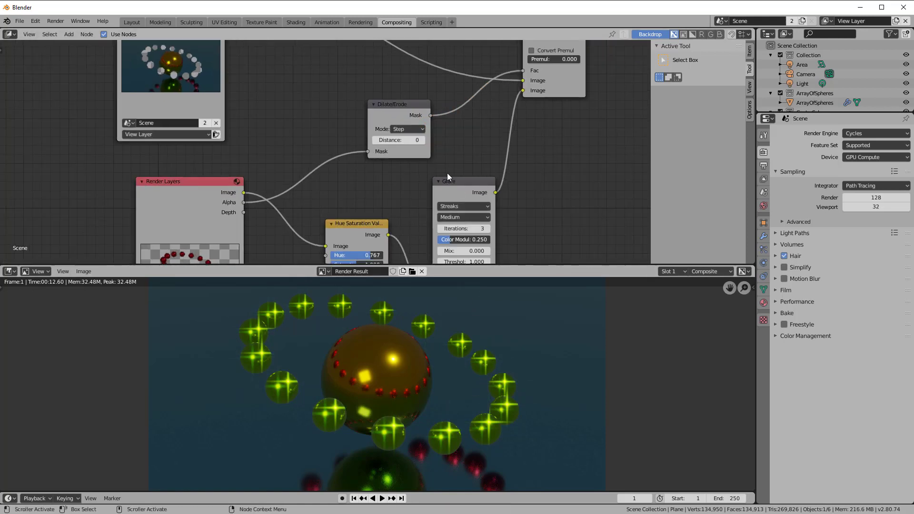
left_click(432, 126)
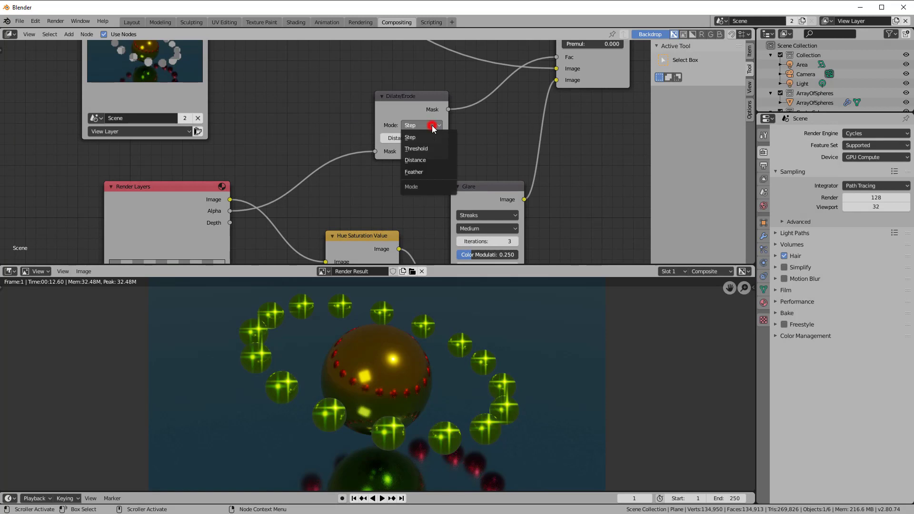
left_click(428, 172)
left_click_drag(402, 138, 474, 147)
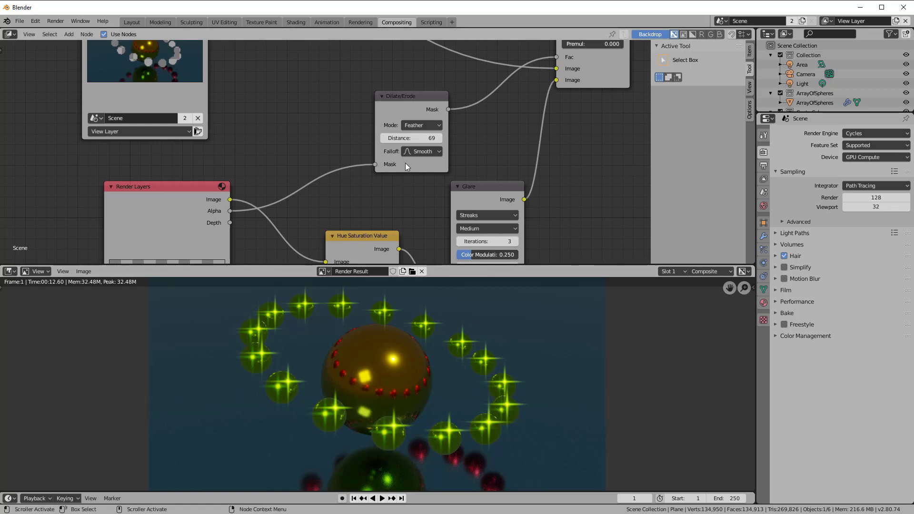
left_click_drag(410, 138, 434, 138)
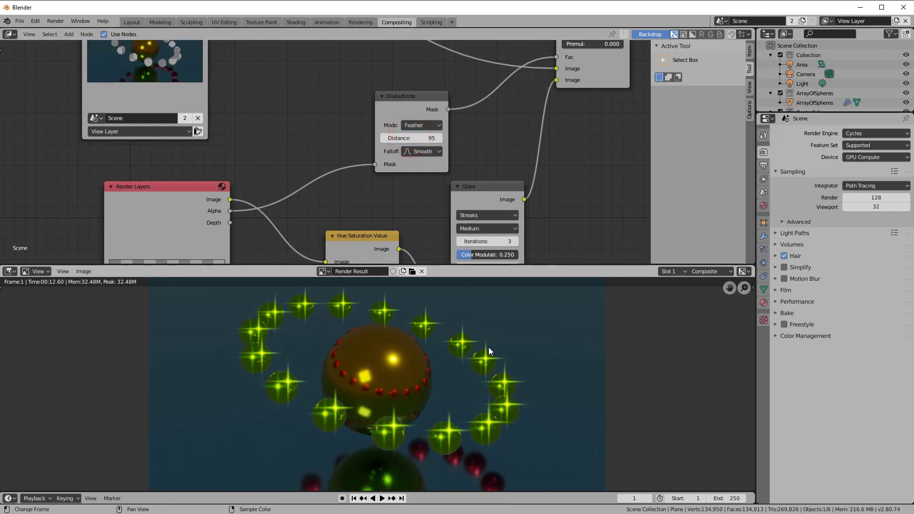
Step: Set the Glare node's fade to 1.000
middle_click_drag(419, 205, 425, 110)
left_click_drag(489, 230, 533, 228)
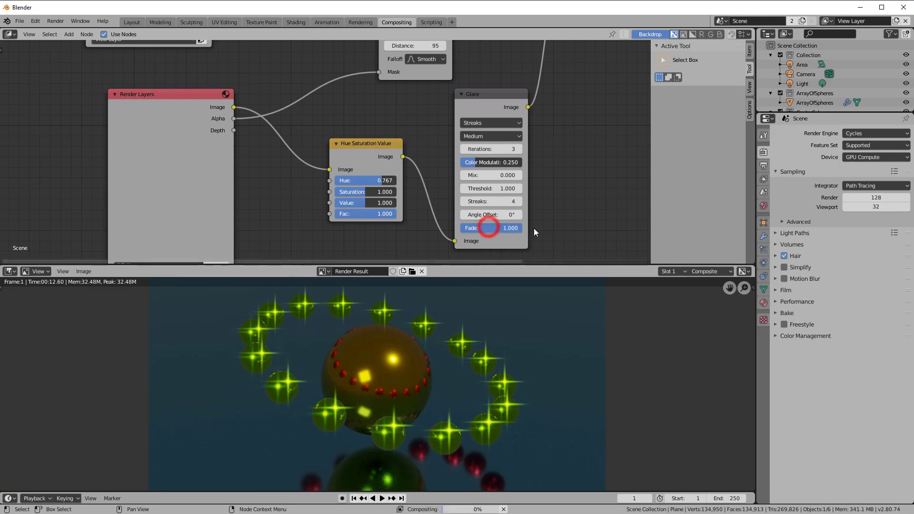
Step: Compare Dilate/Erode distances such as 14 and 100, and settle on a distance of 70
middle_click_drag(440, 135, 437, 200)
left_click_drag(436, 117, 355, 105)
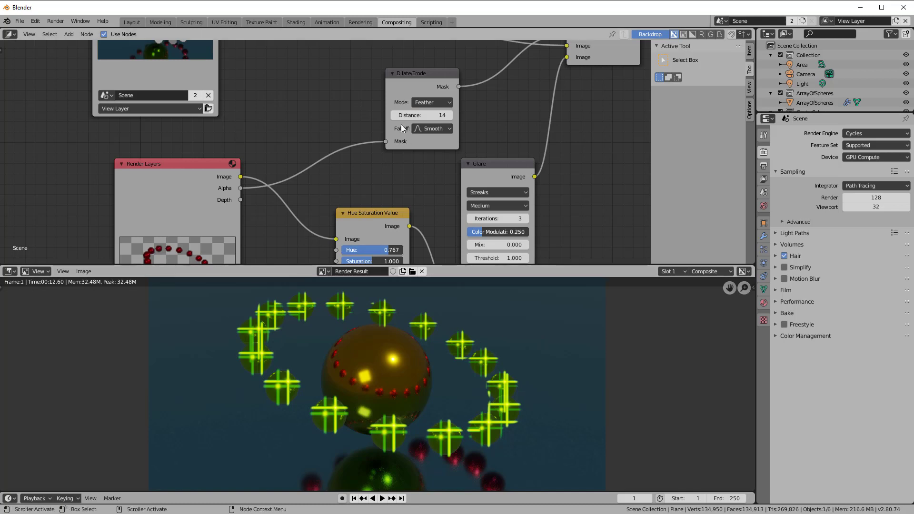
left_click_drag(402, 117, 455, 125)
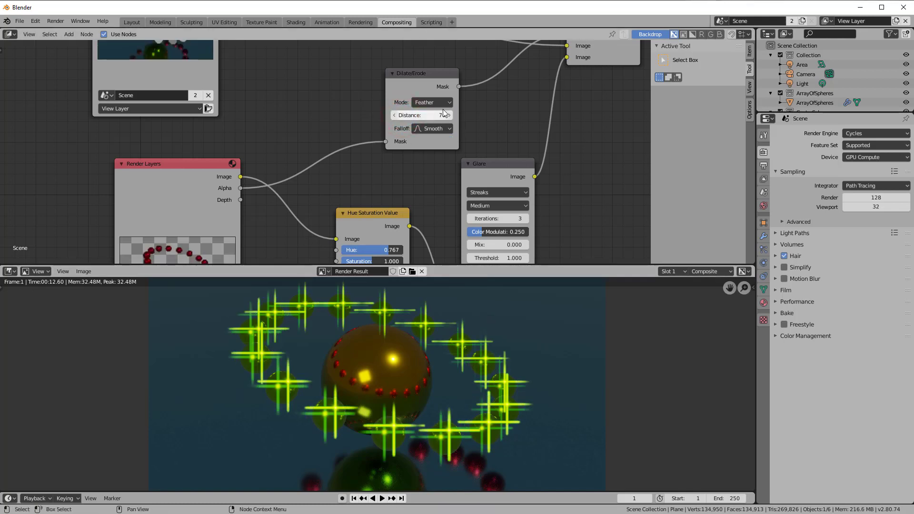
left_click(429, 112)
left_click_drag(428, 114, 495, 115)
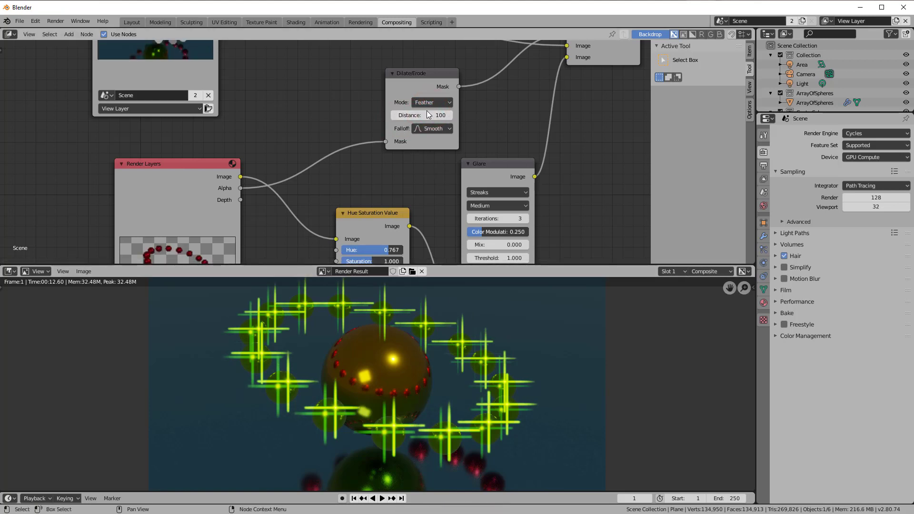
left_click_drag(428, 113, 364, 114)
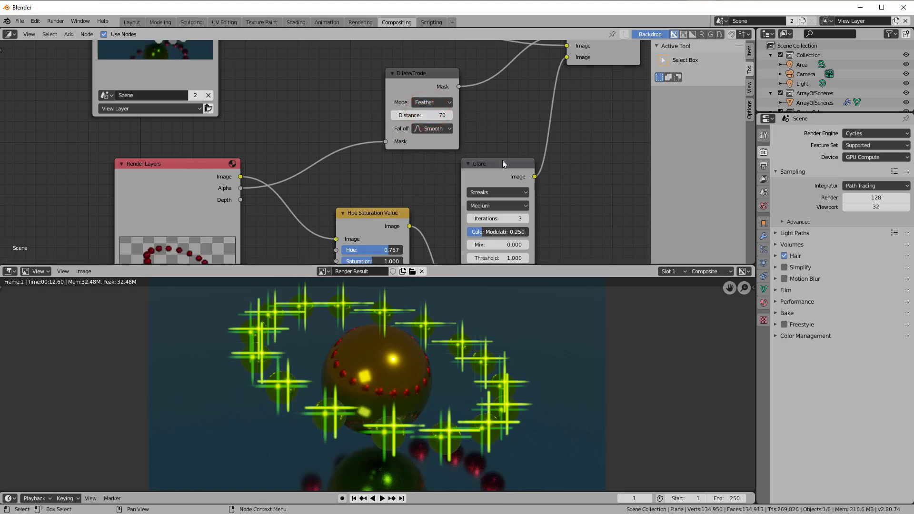
Step: Enable the Mist and Denoising Data passes for the main view layer, with its Render Layers node in view
scroll(503, 161, "down", 2)
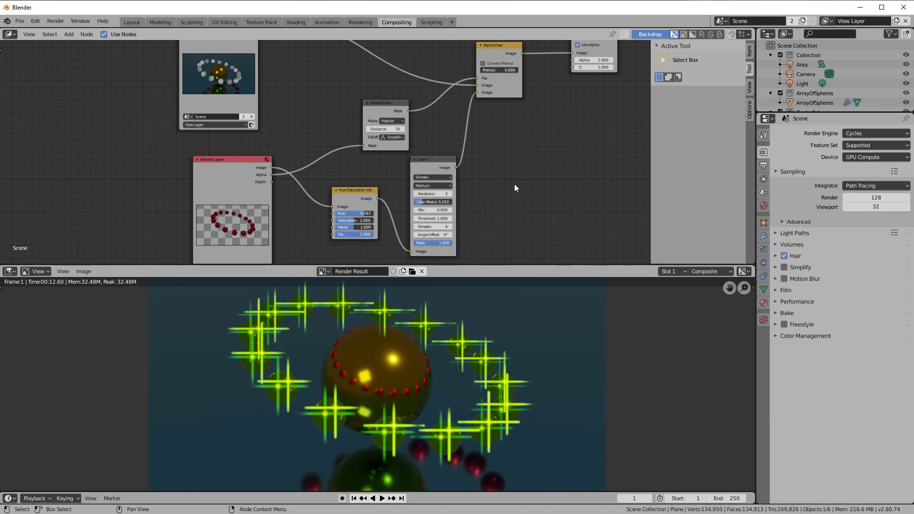
left_click(764, 179)
scroll(545, 168, "up", 5)
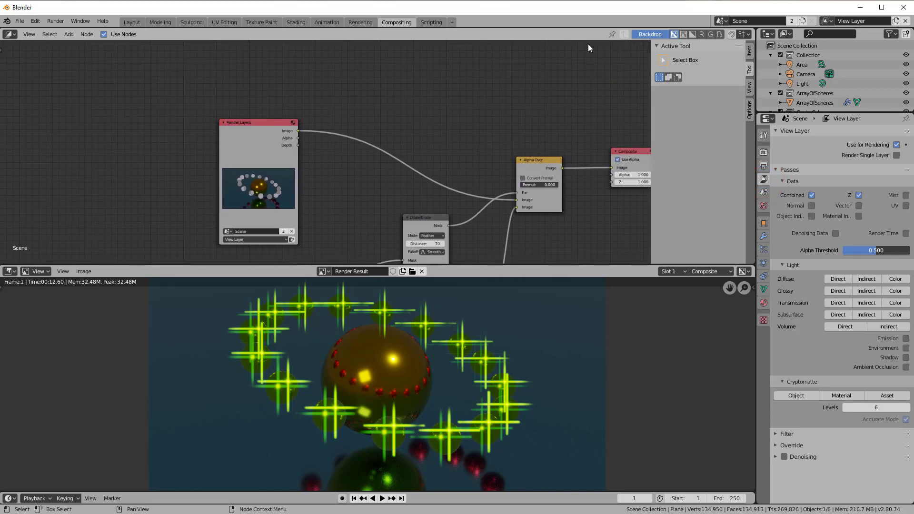
scroll(281, 127, "up", 4)
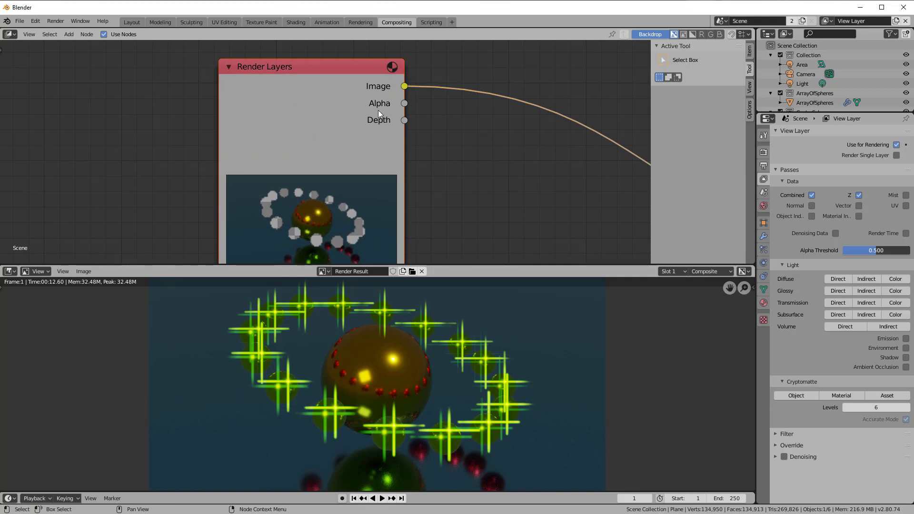
left_click_drag(345, 69, 322, 67)
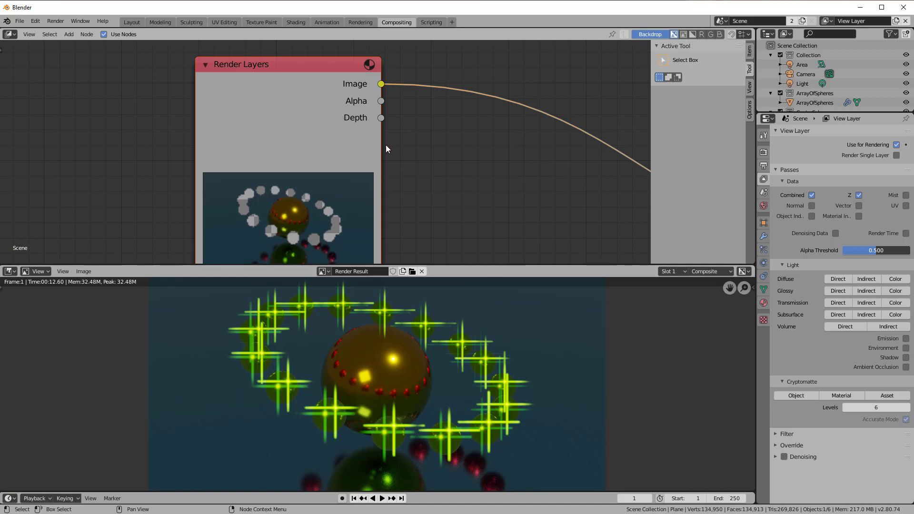
scroll(427, 167, "down", 2)
scroll(423, 185, "up", 2)
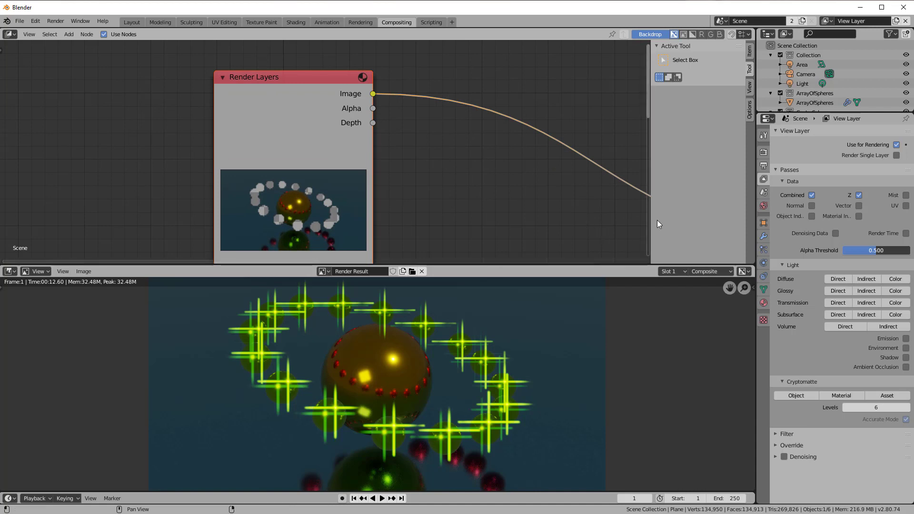
left_click(907, 195)
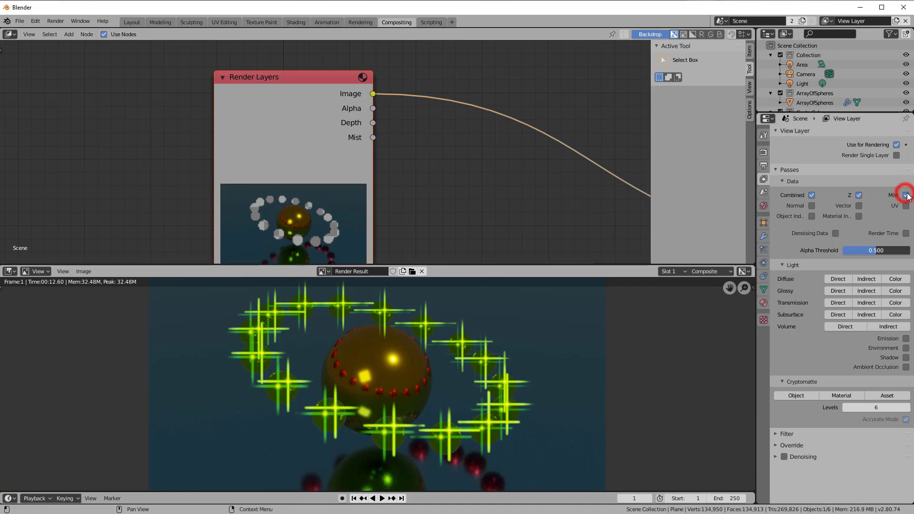
left_click(836, 233)
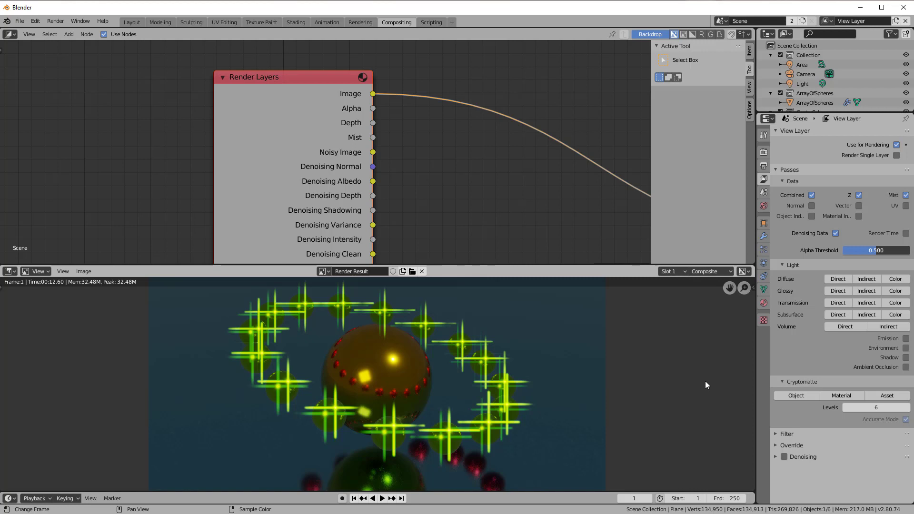
Step: Enable the Emission and Environment light passes for the main view layer
scroll(527, 194, "down", 1)
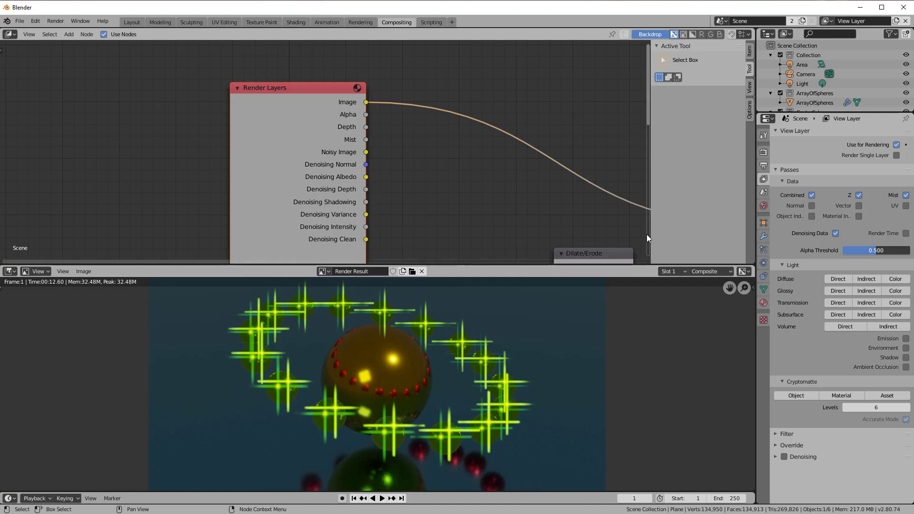
left_click(905, 338)
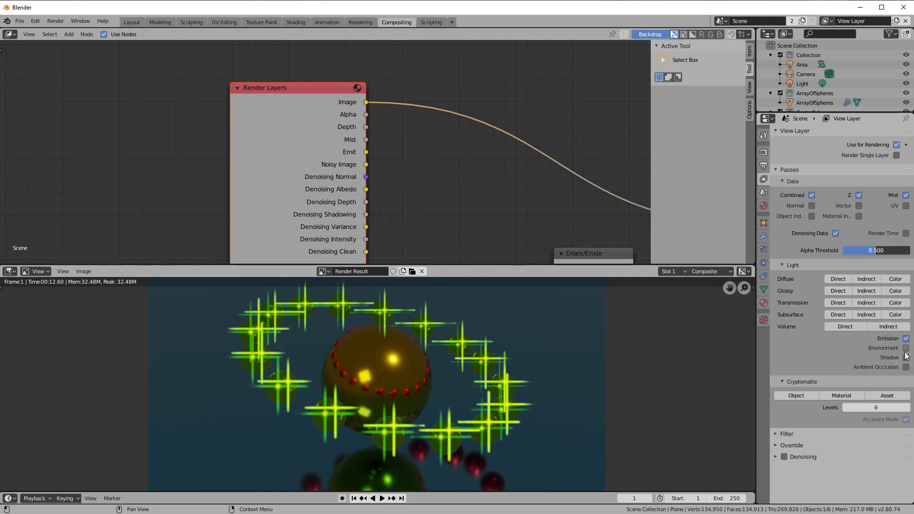
left_click(906, 350)
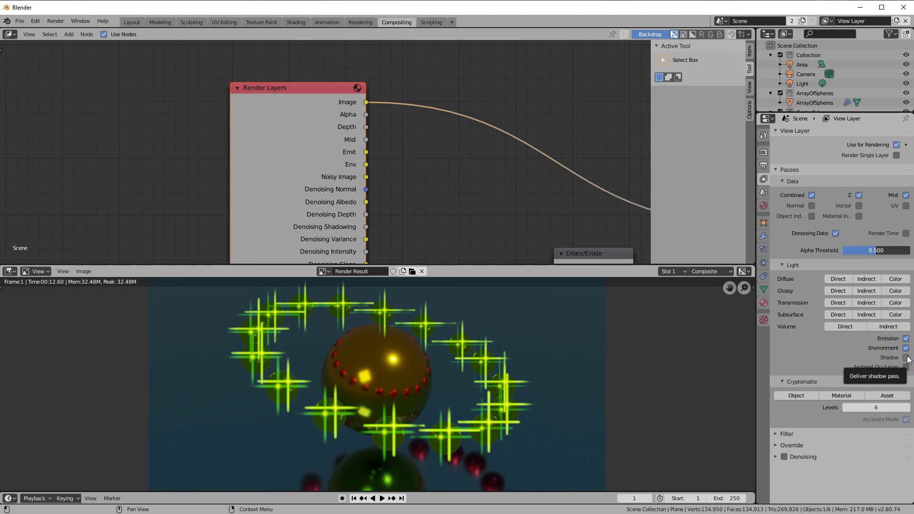
Step: Enable the Shadow light pass for the main view layer
left_click(907, 358)
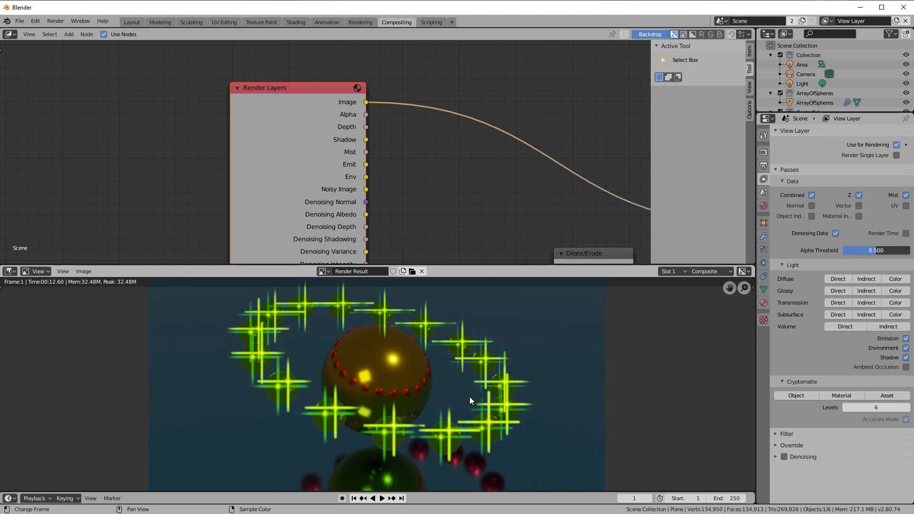
Step: Change the editor showing the render result to a 3D Viewport, with the whole ring of spheres in view
left_click(9, 271)
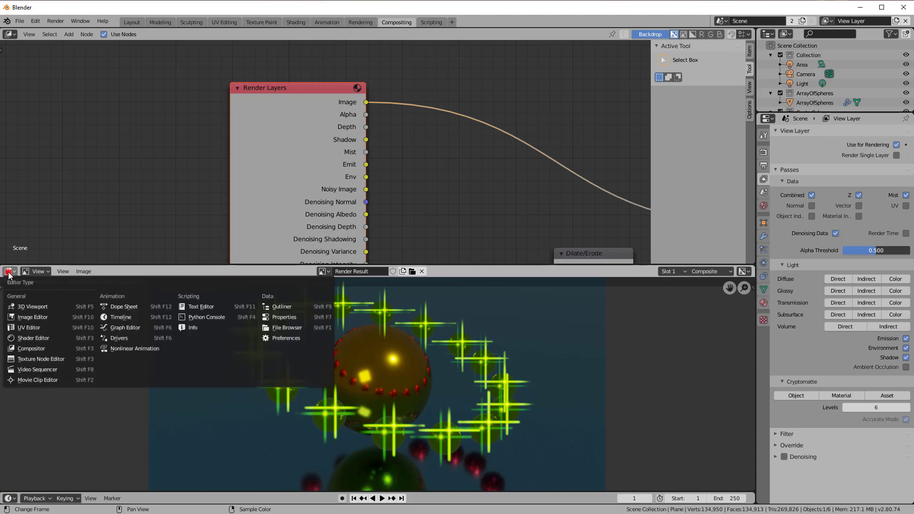
left_click(25, 308)
scroll(306, 335, "down", 3)
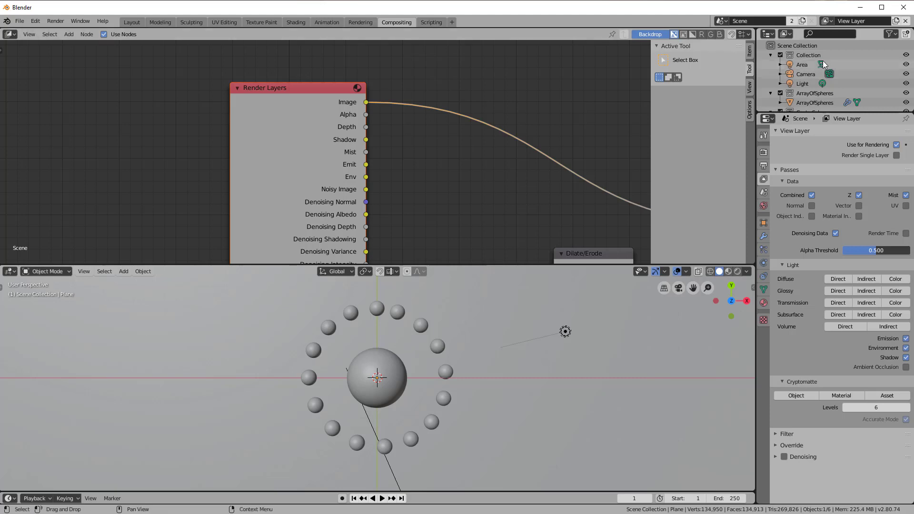
Step: Make ArrayOfSpheres the active view layer and render it on its own with Render Single Layer enabled
left_click(829, 21)
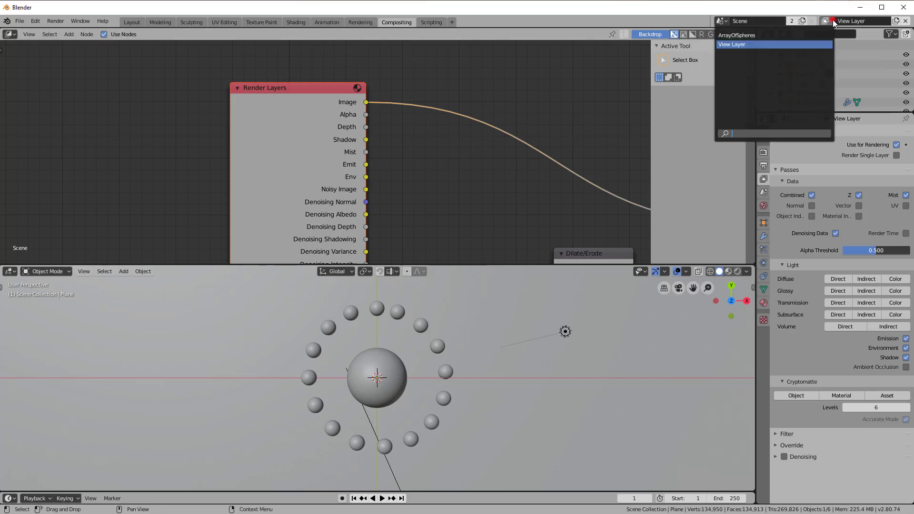
left_click(831, 26)
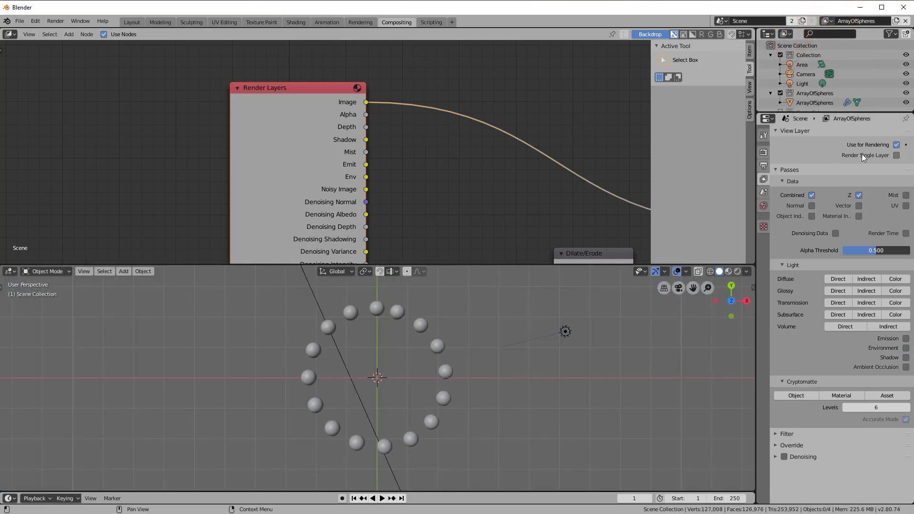
left_click(896, 156)
key("F12")
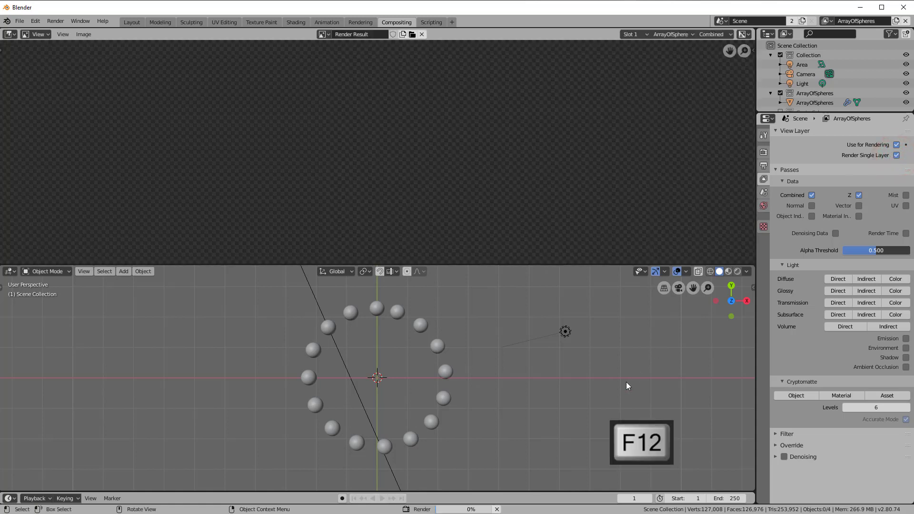